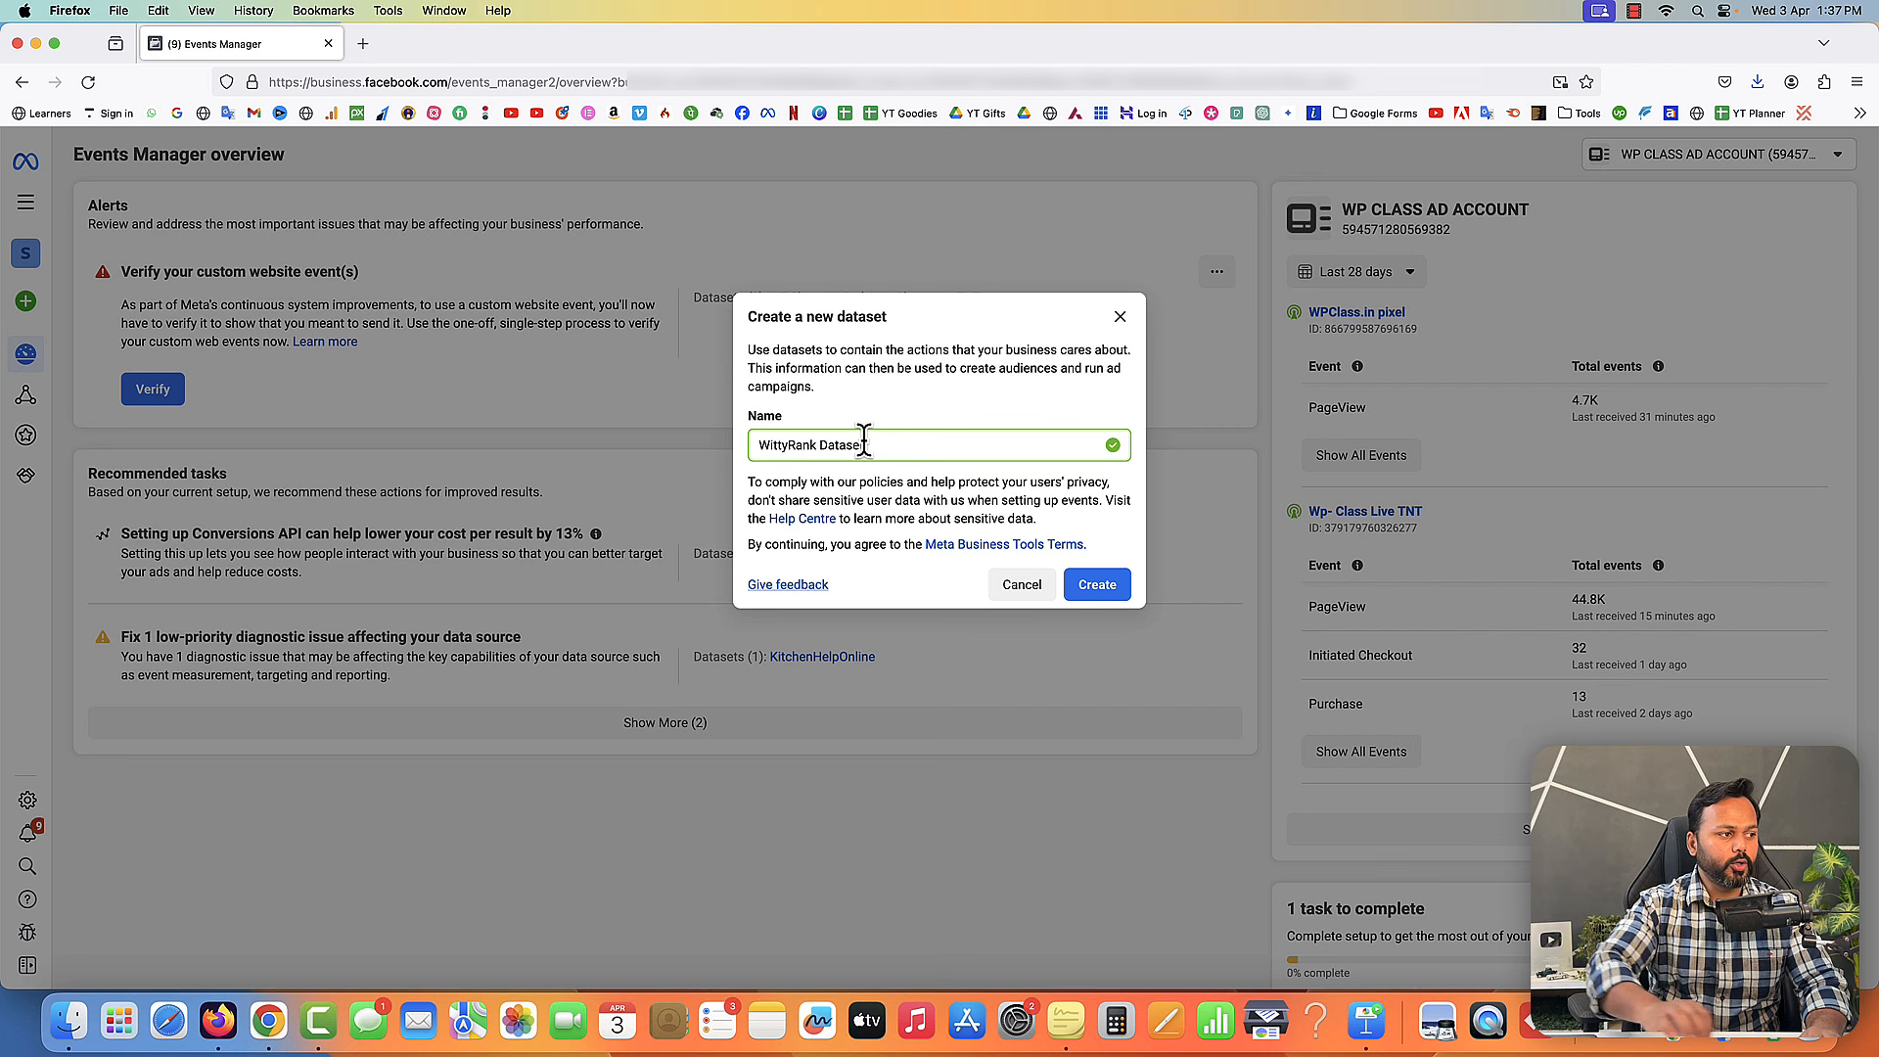
- Open wittyrank.com in a new browser tab
{"action": "left_click", "coordinate": [354, 50]}
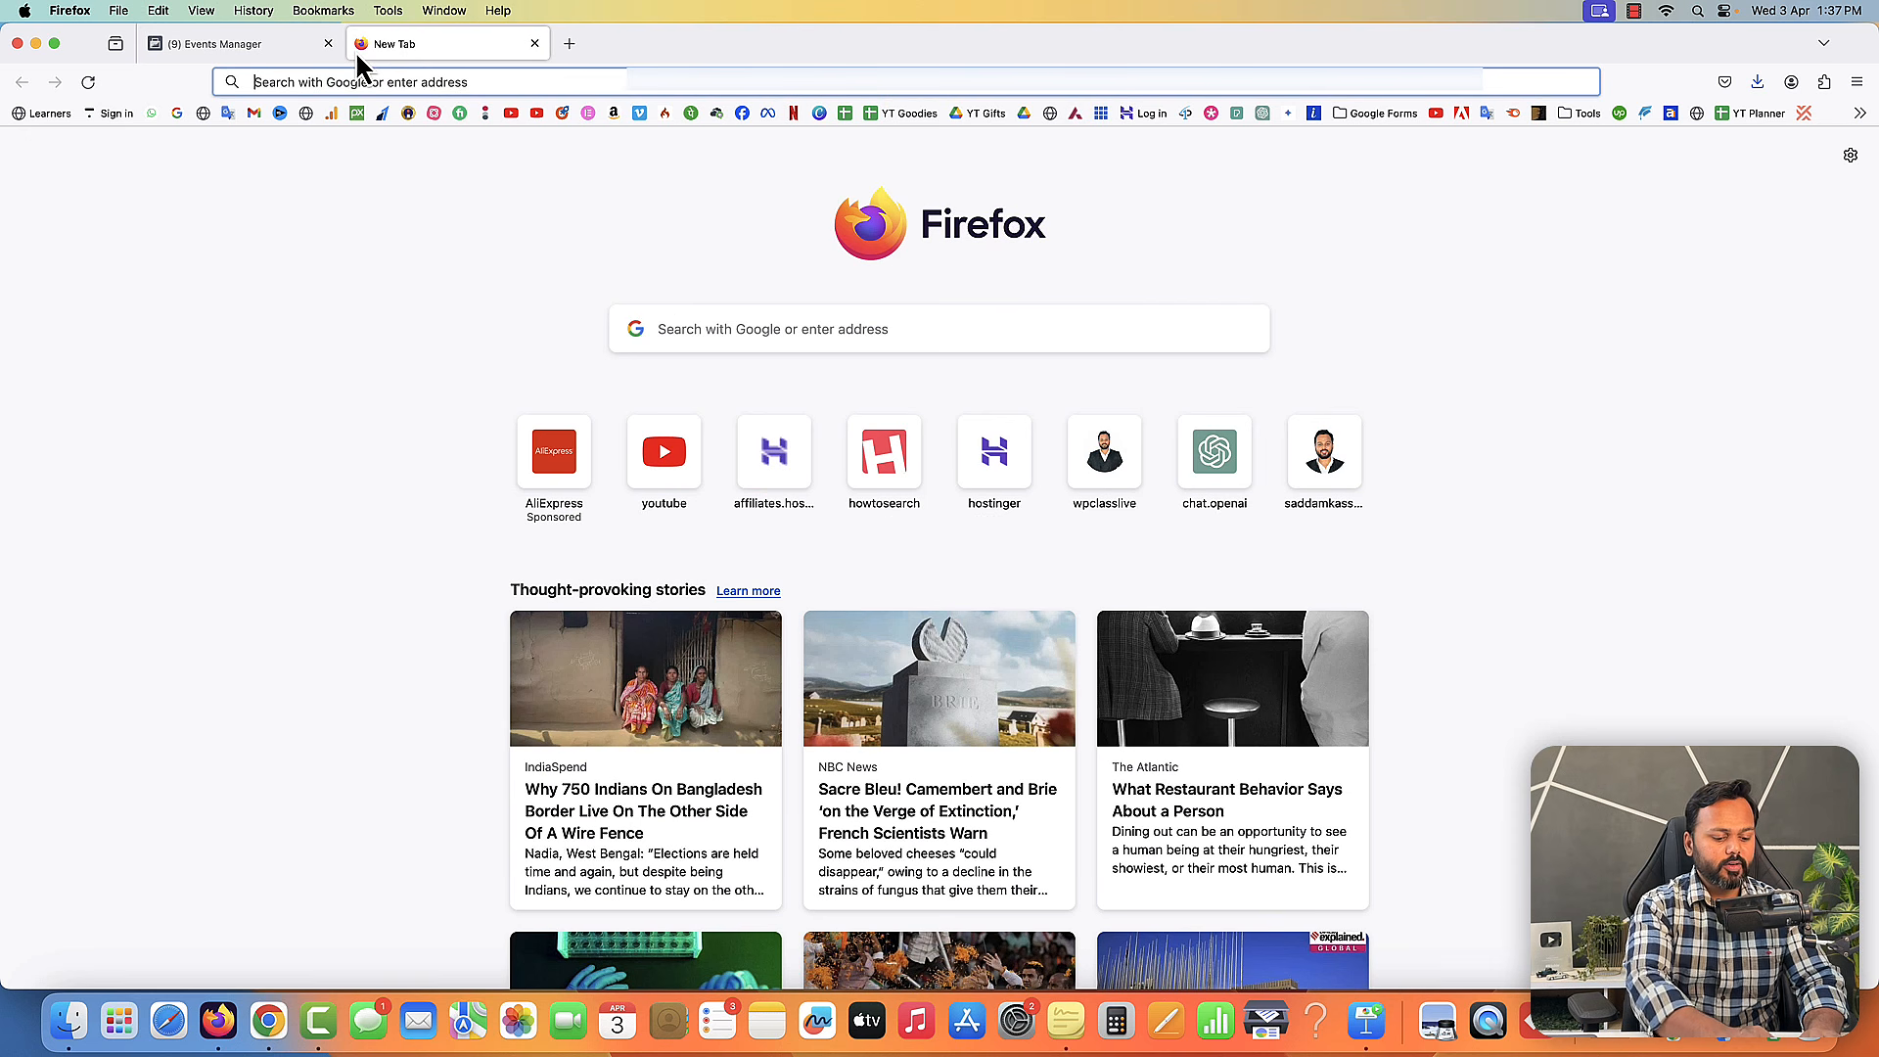
{"action": "type", "text": "wittyrank.com"}
{"action": "key", "text": "Return"}
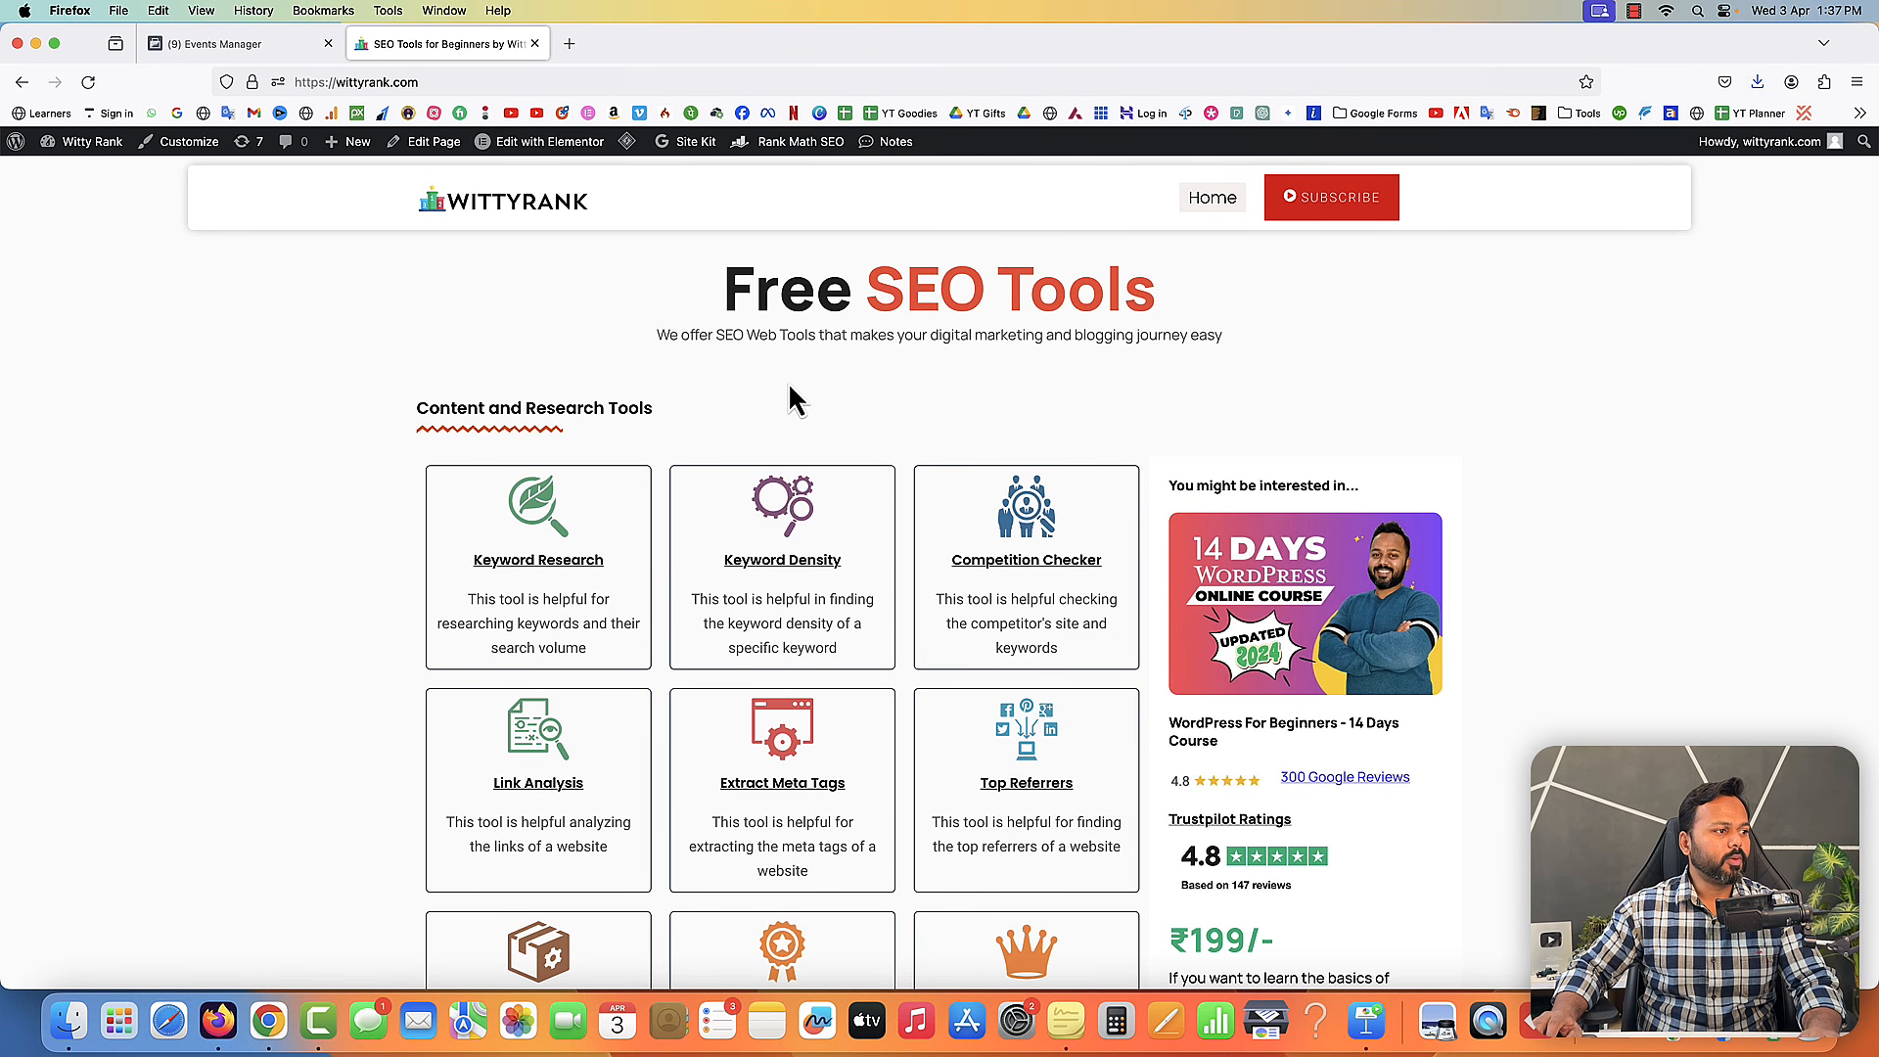
{"action": "scroll", "coordinate": [788, 419], "scroll_direction": "down", "scroll_amount": 3}
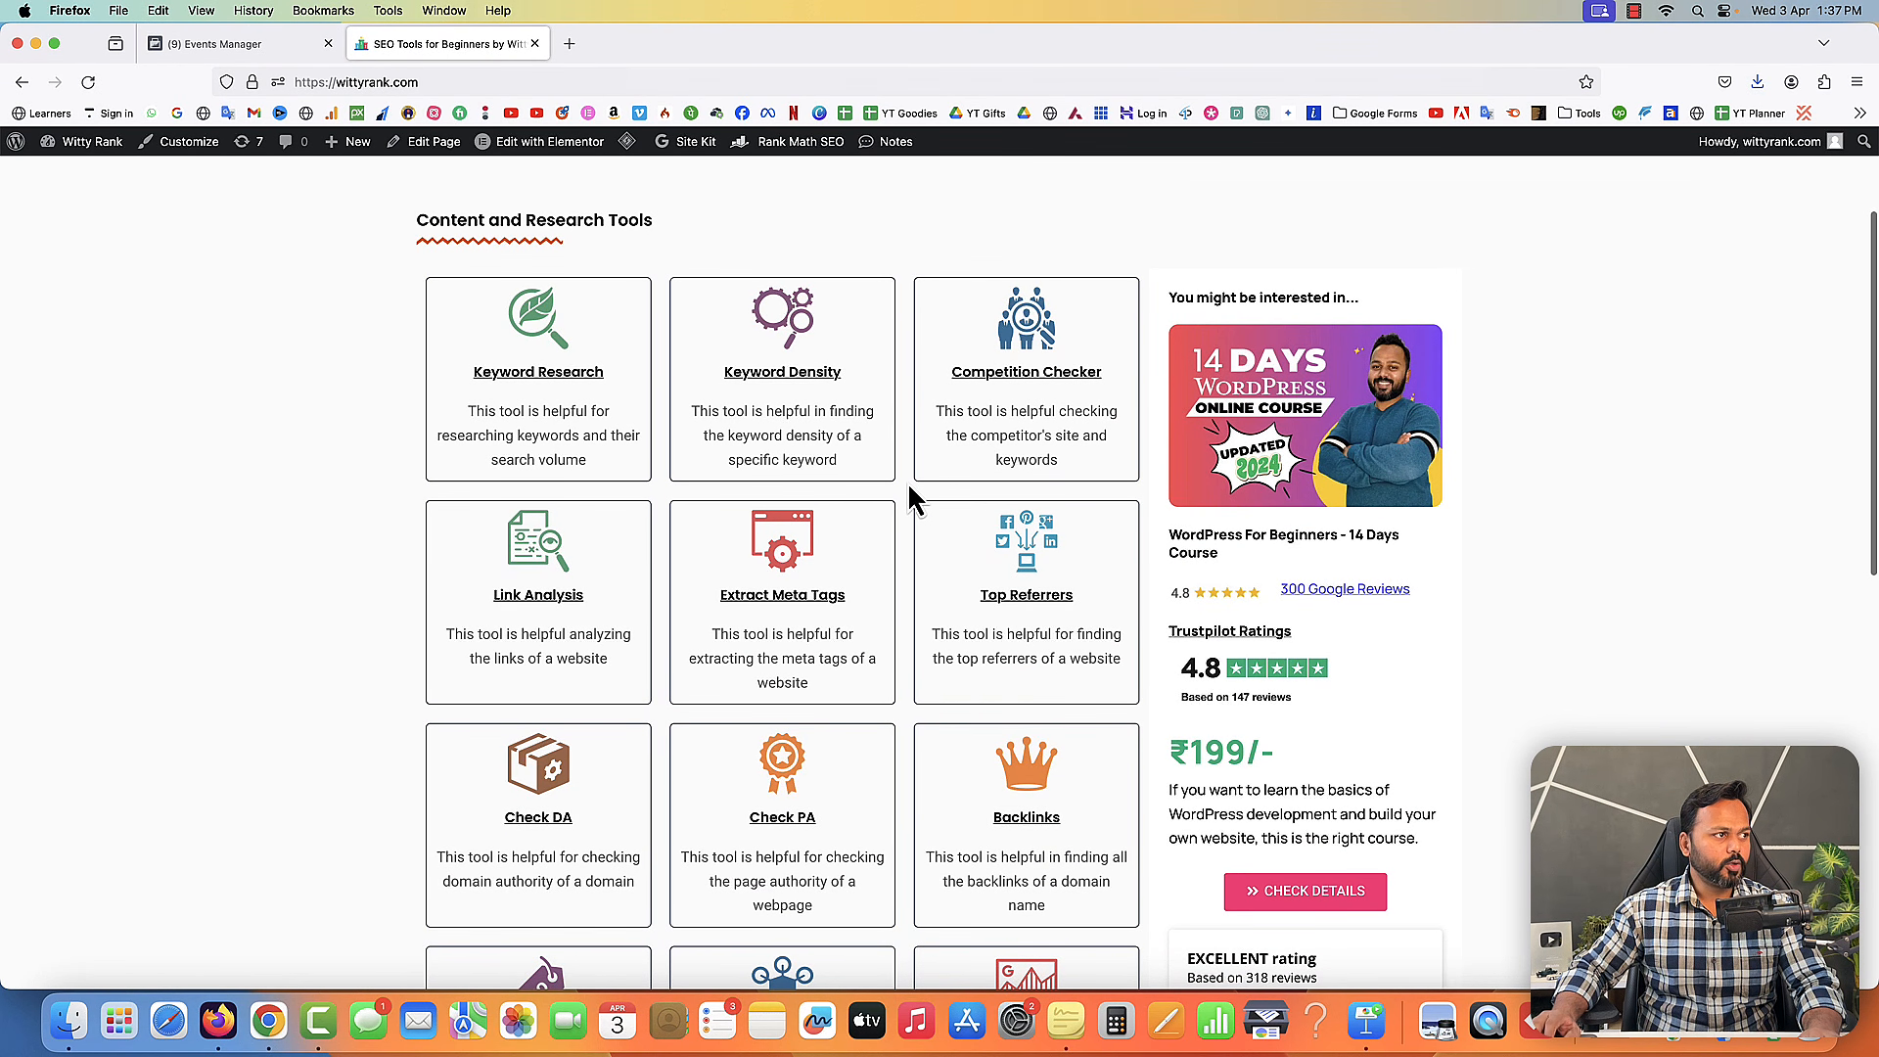
{"action": "scroll", "coordinate": [907, 482], "scroll_direction": "up", "scroll_amount": 3}
- Return to Events Manager and create the new dataset named WittyRank Dataset
{"action": "left_click", "coordinate": [249, 46]}
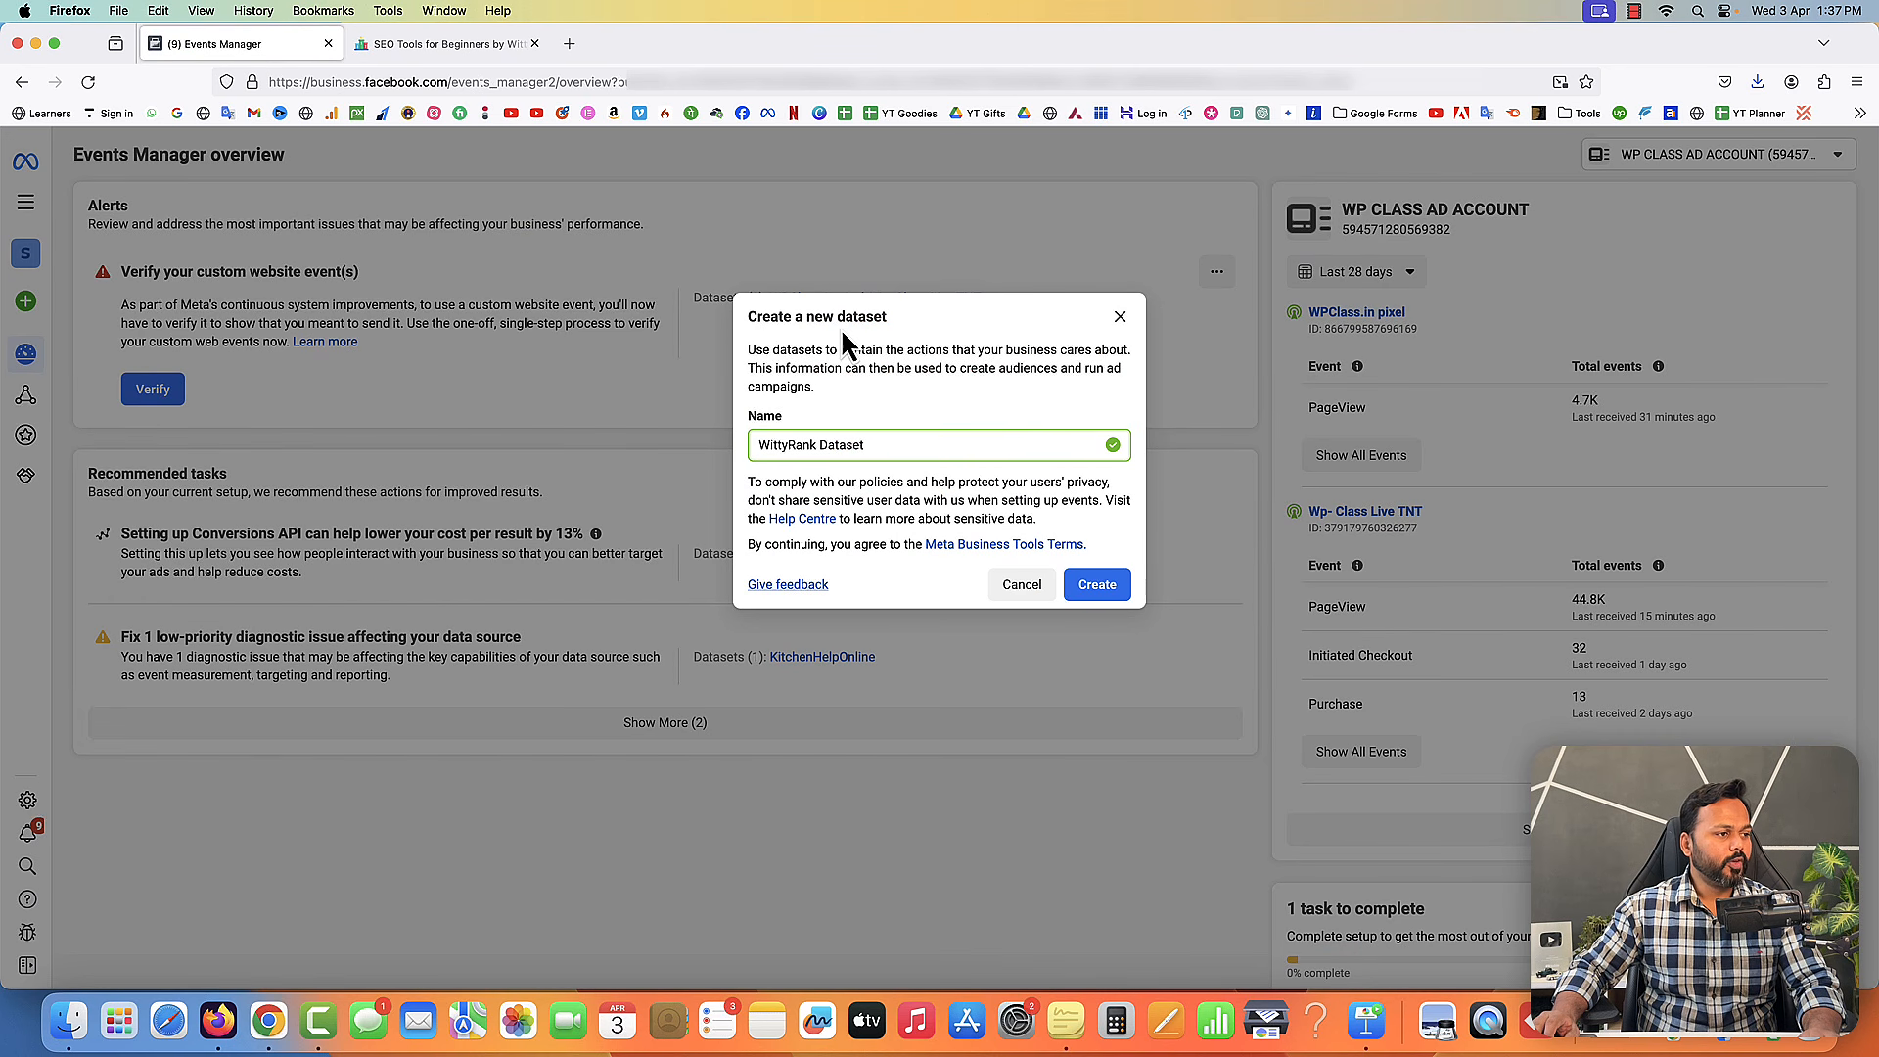
{"action": "left_click", "coordinate": [1101, 585]}
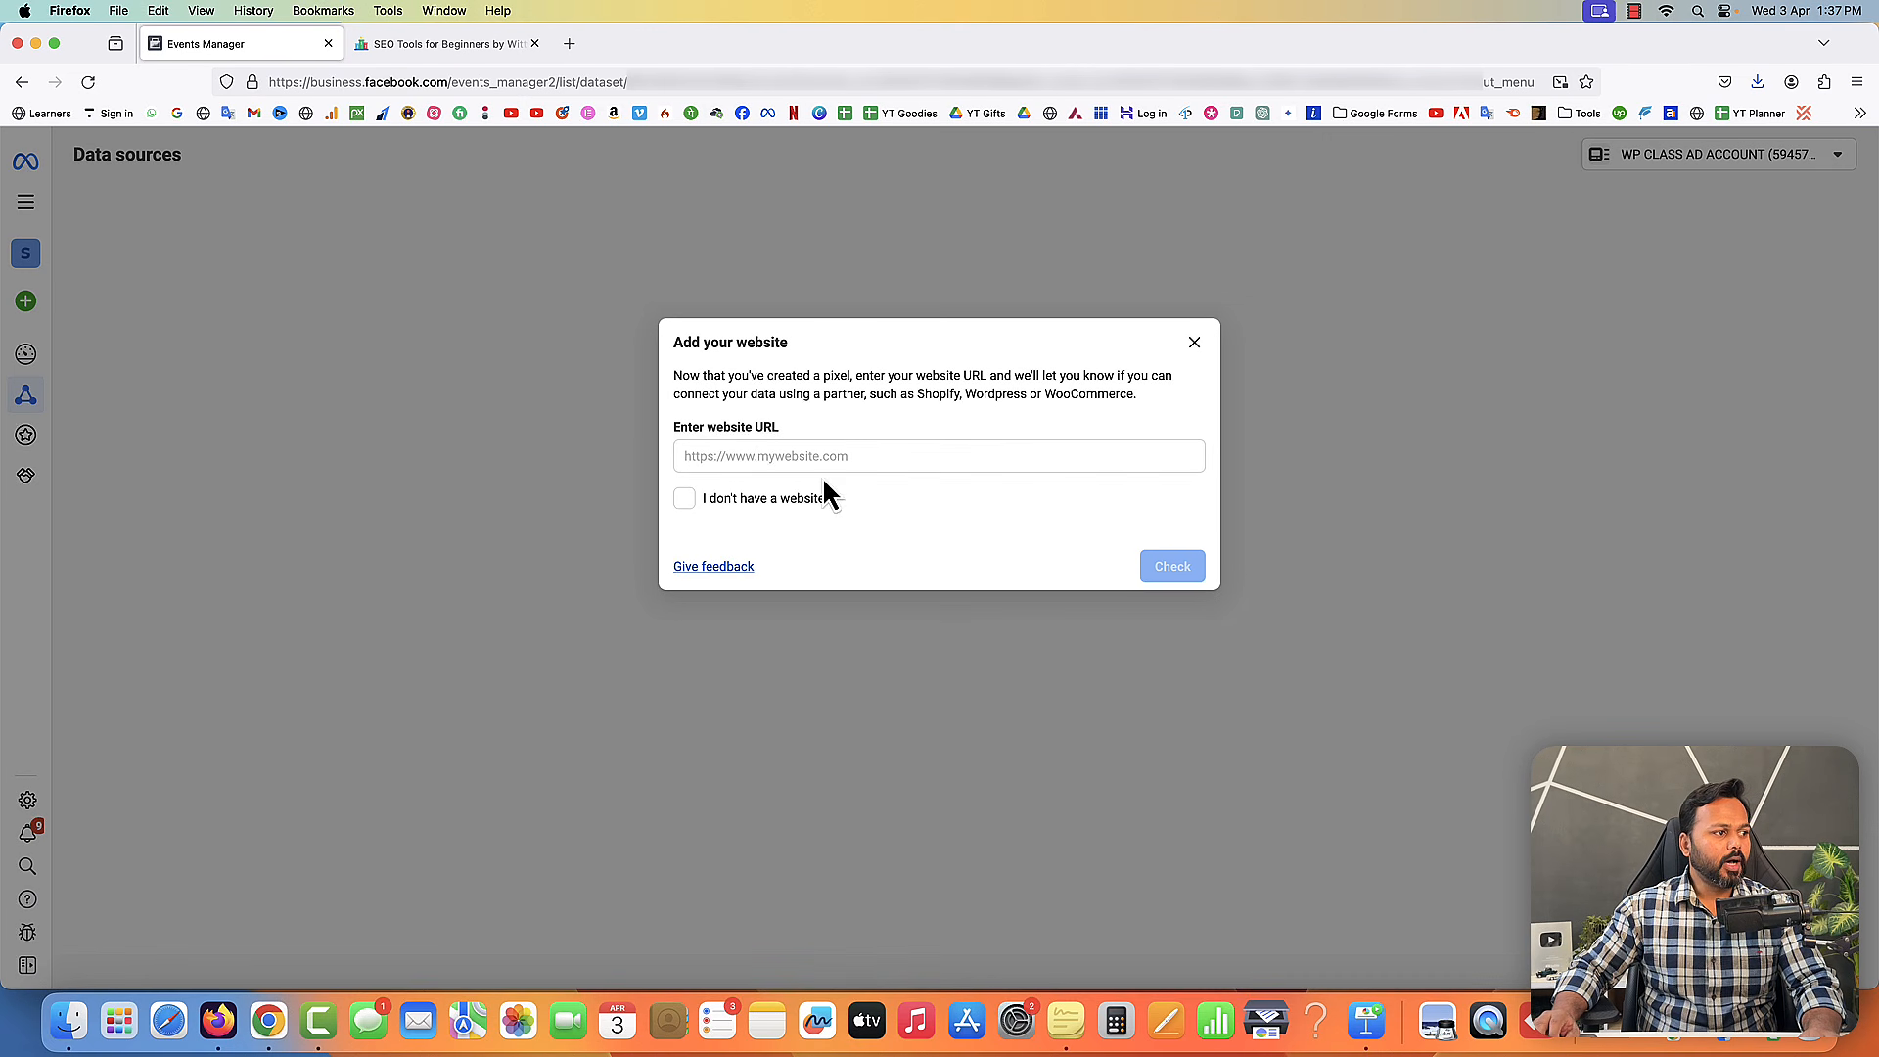
- Copy the site address from the wittyrank.com tab into the website URL field, check it and continue
{"action": "left_click", "coordinate": [764, 455]}
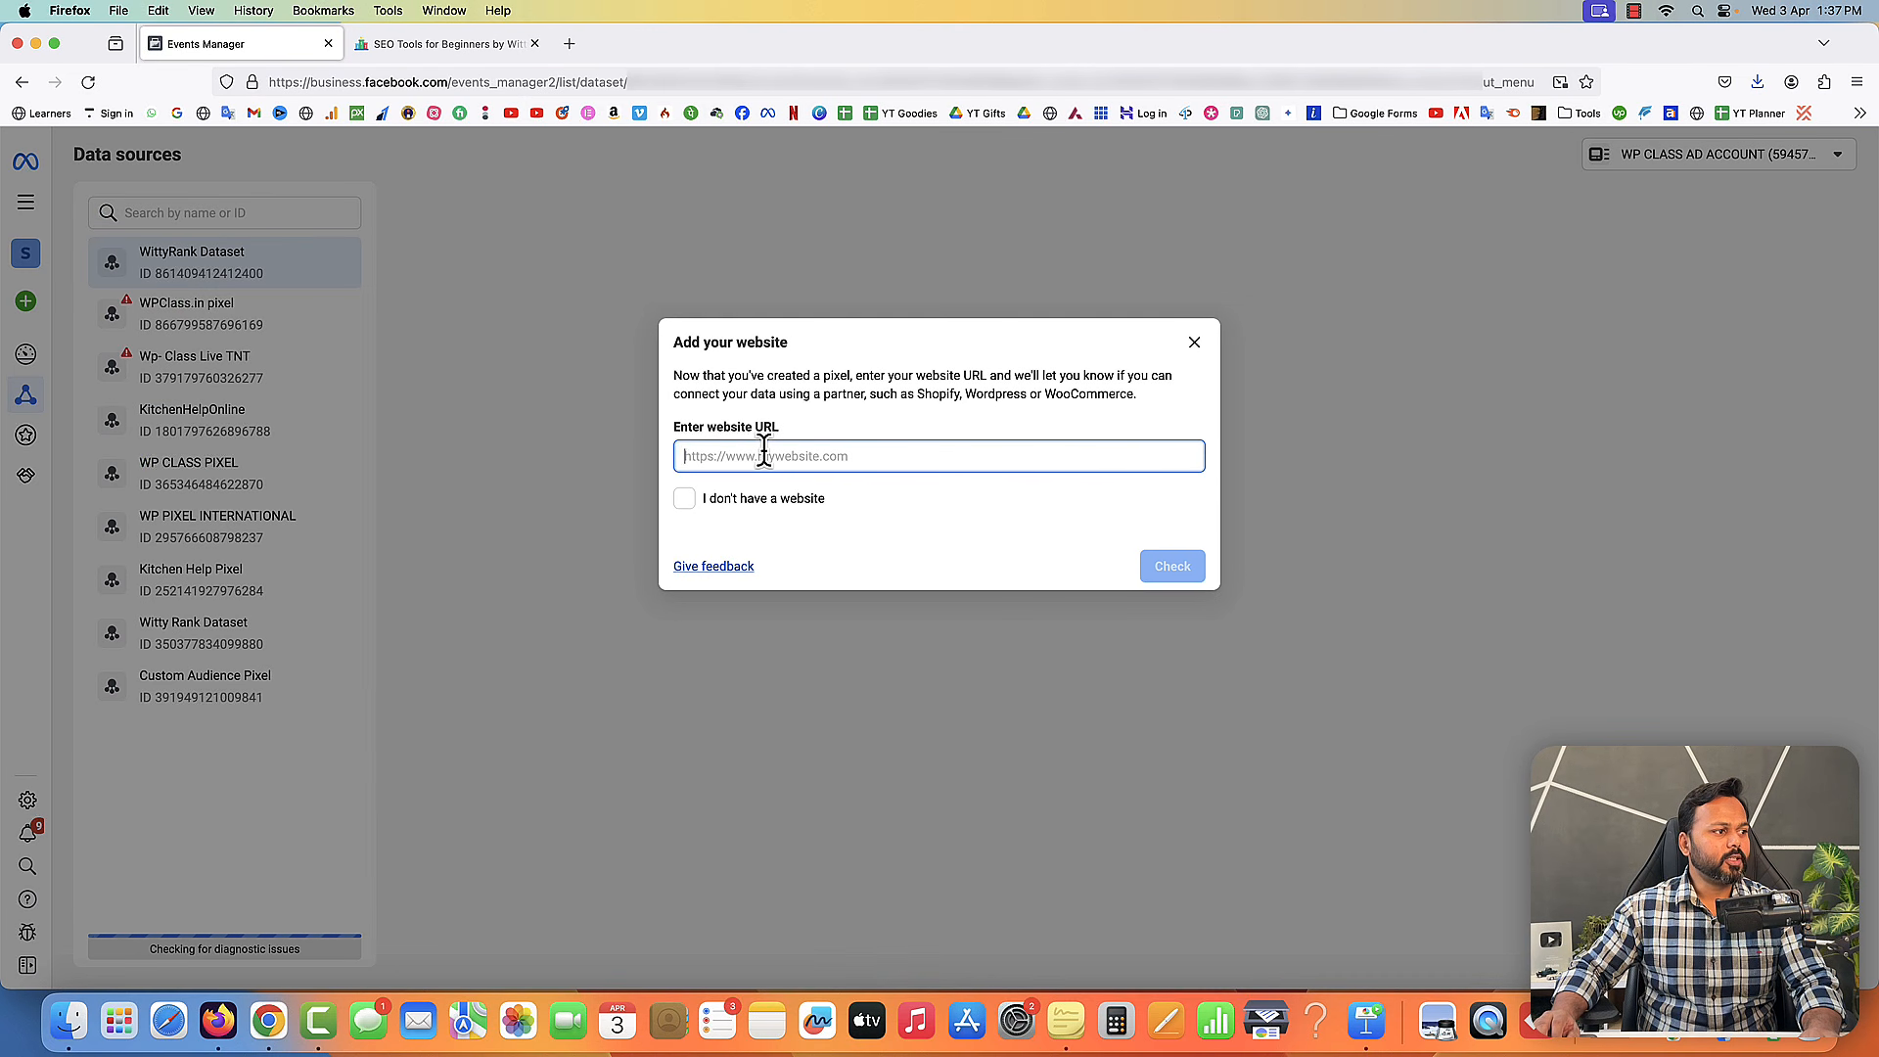
{"action": "left_click", "coordinate": [442, 44]}
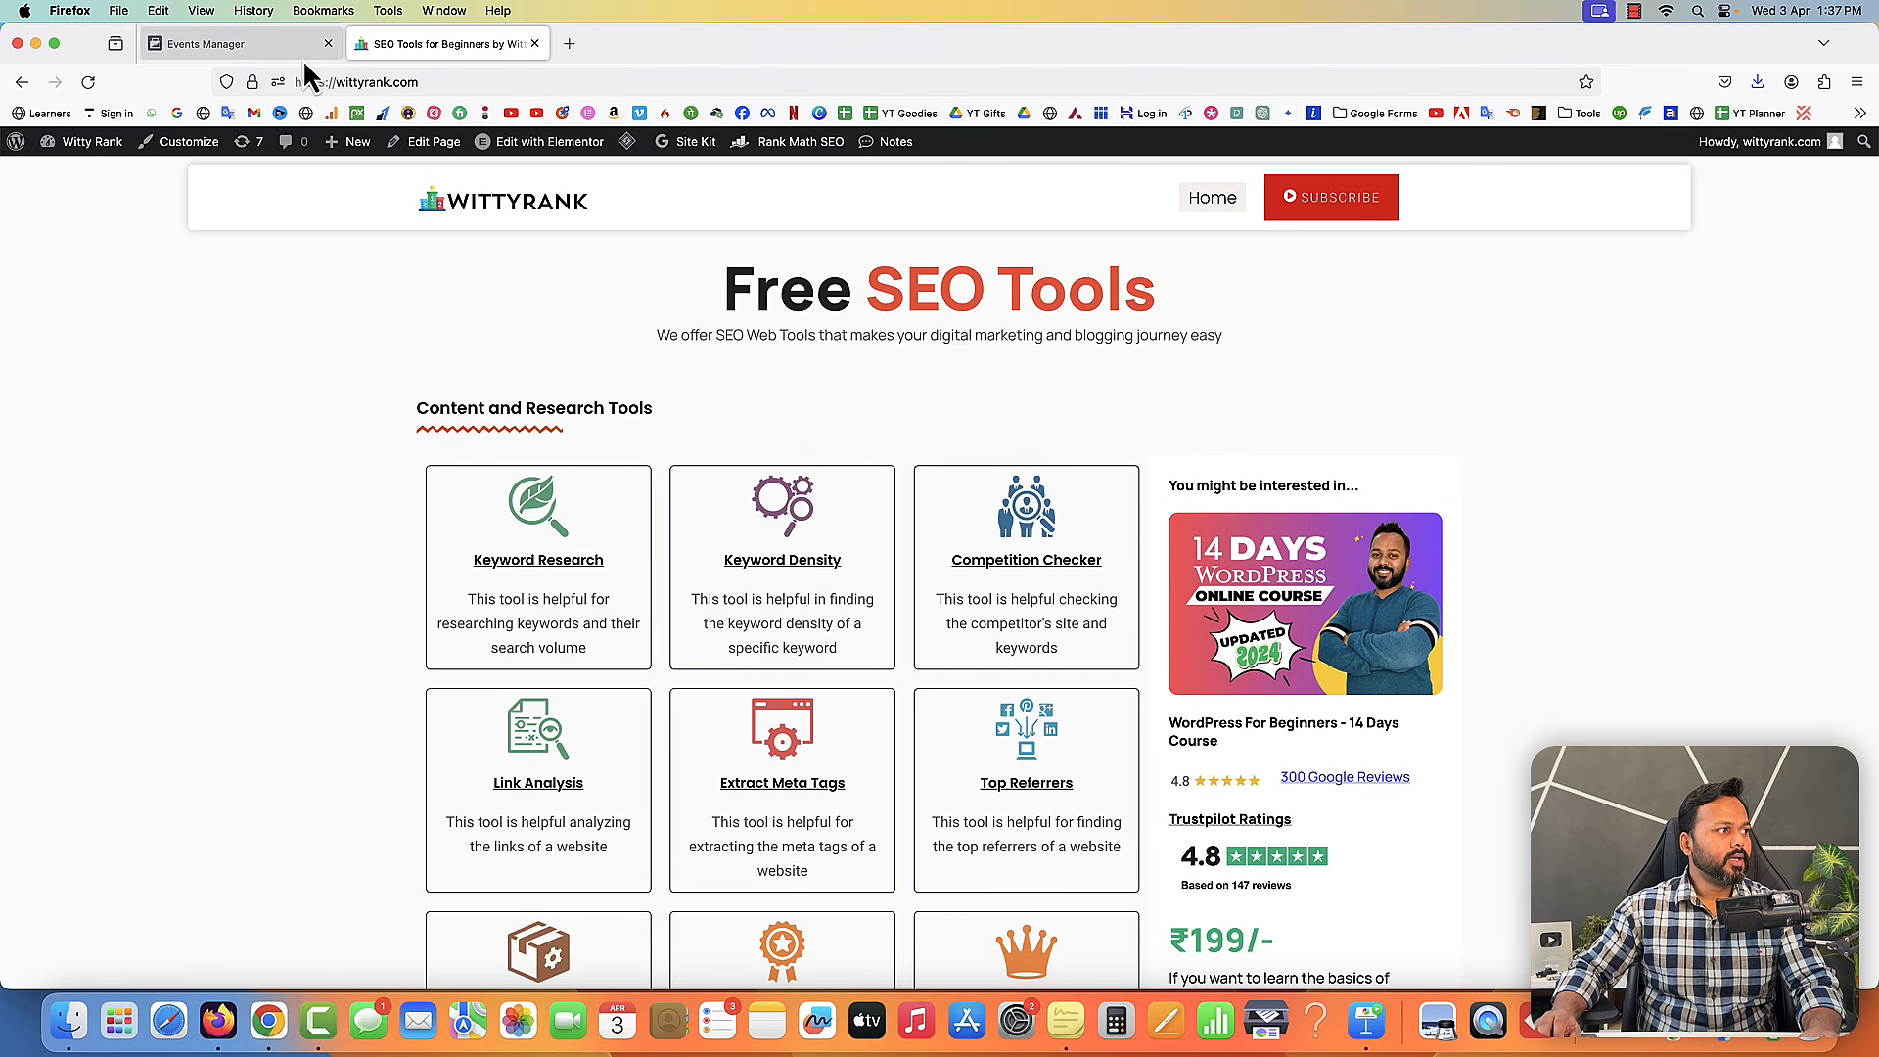
{"action": "left_click", "coordinate": [319, 82]}
{"action": "right_click", "coordinate": [324, 85]}
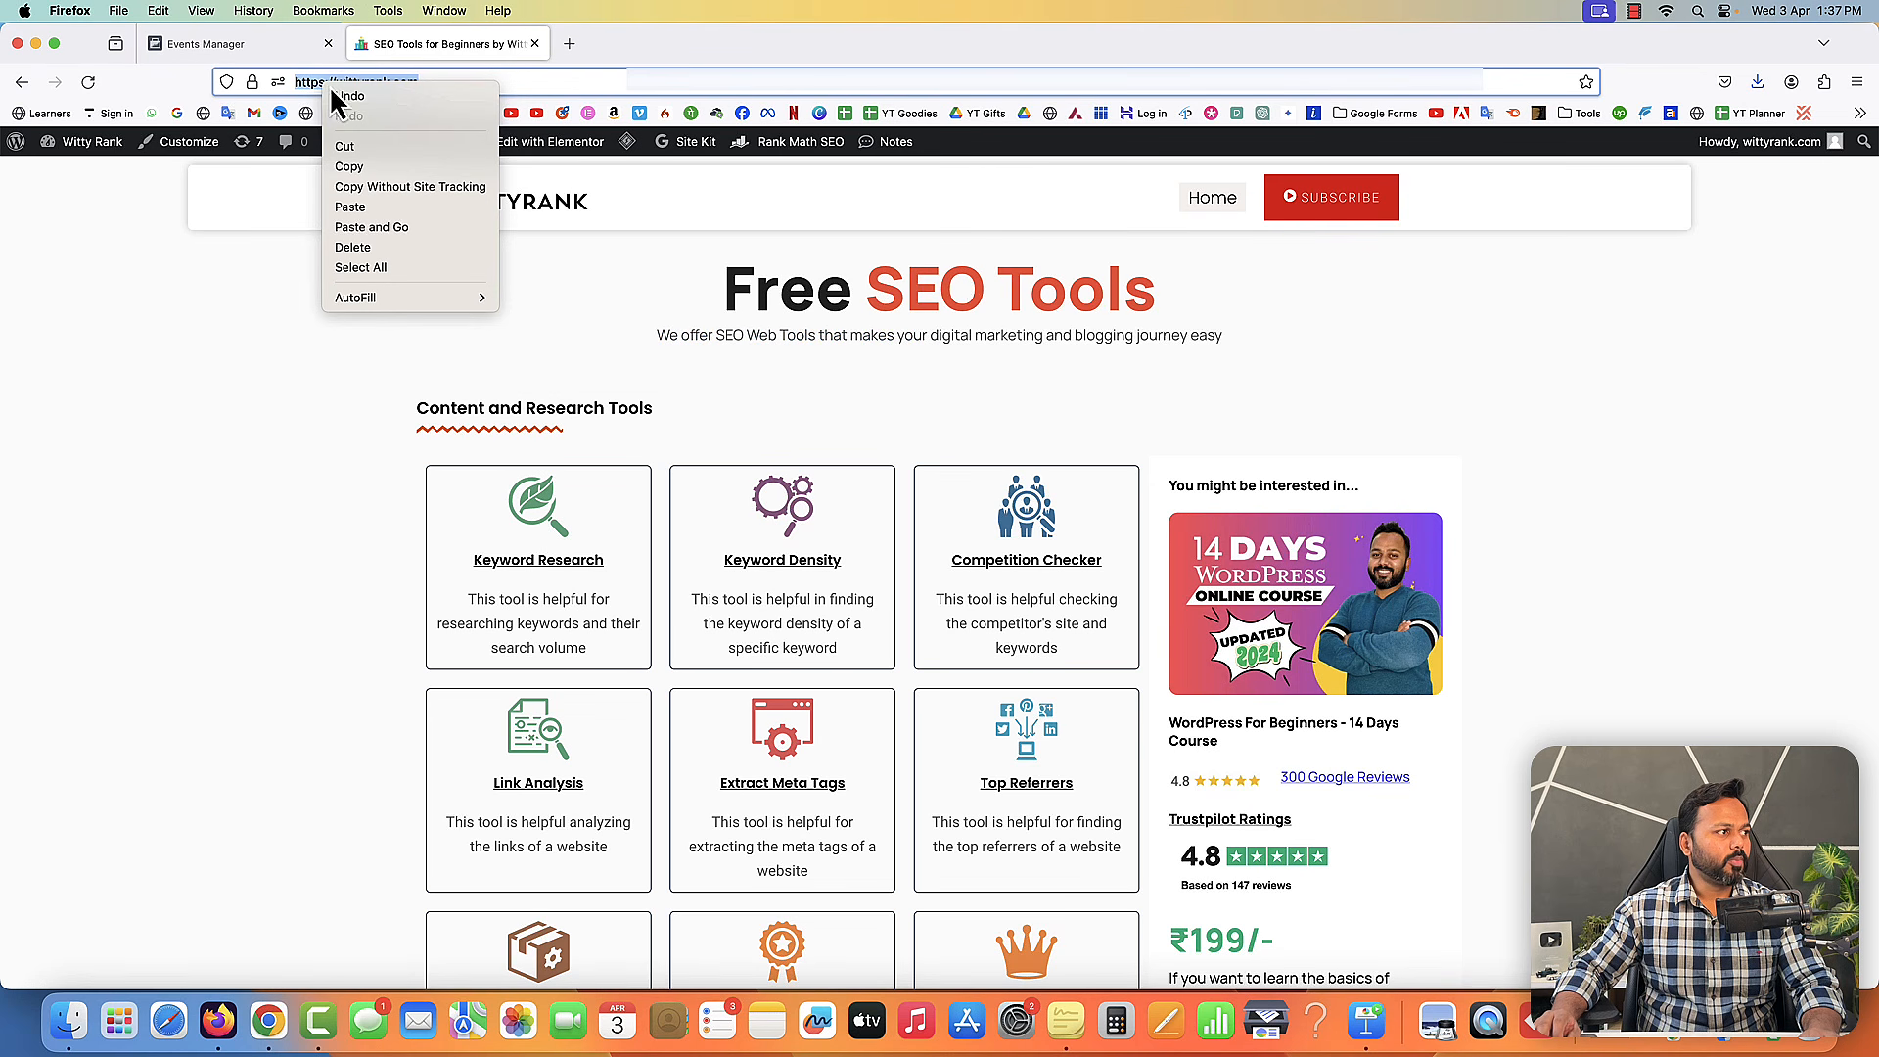
{"action": "left_click", "coordinate": [374, 164]}
{"action": "left_click", "coordinate": [270, 45]}
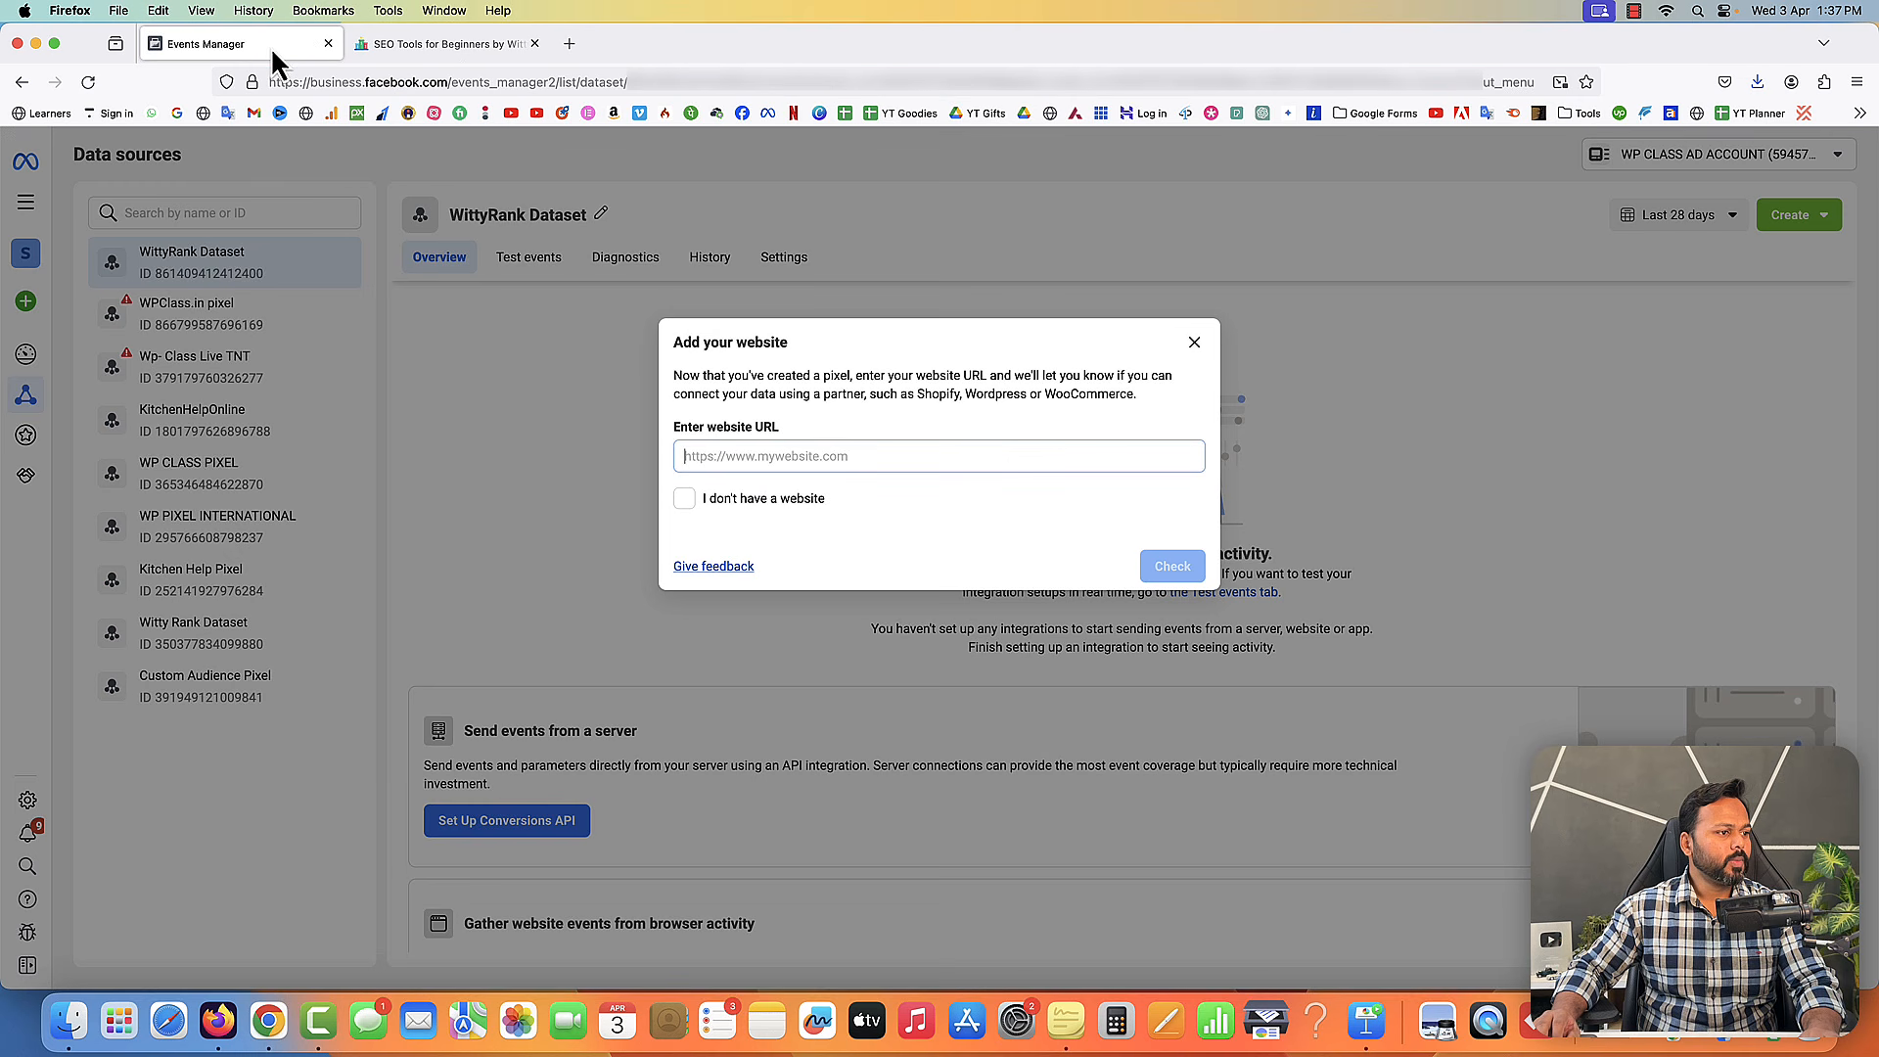
{"action": "right_click", "coordinate": [789, 460]}
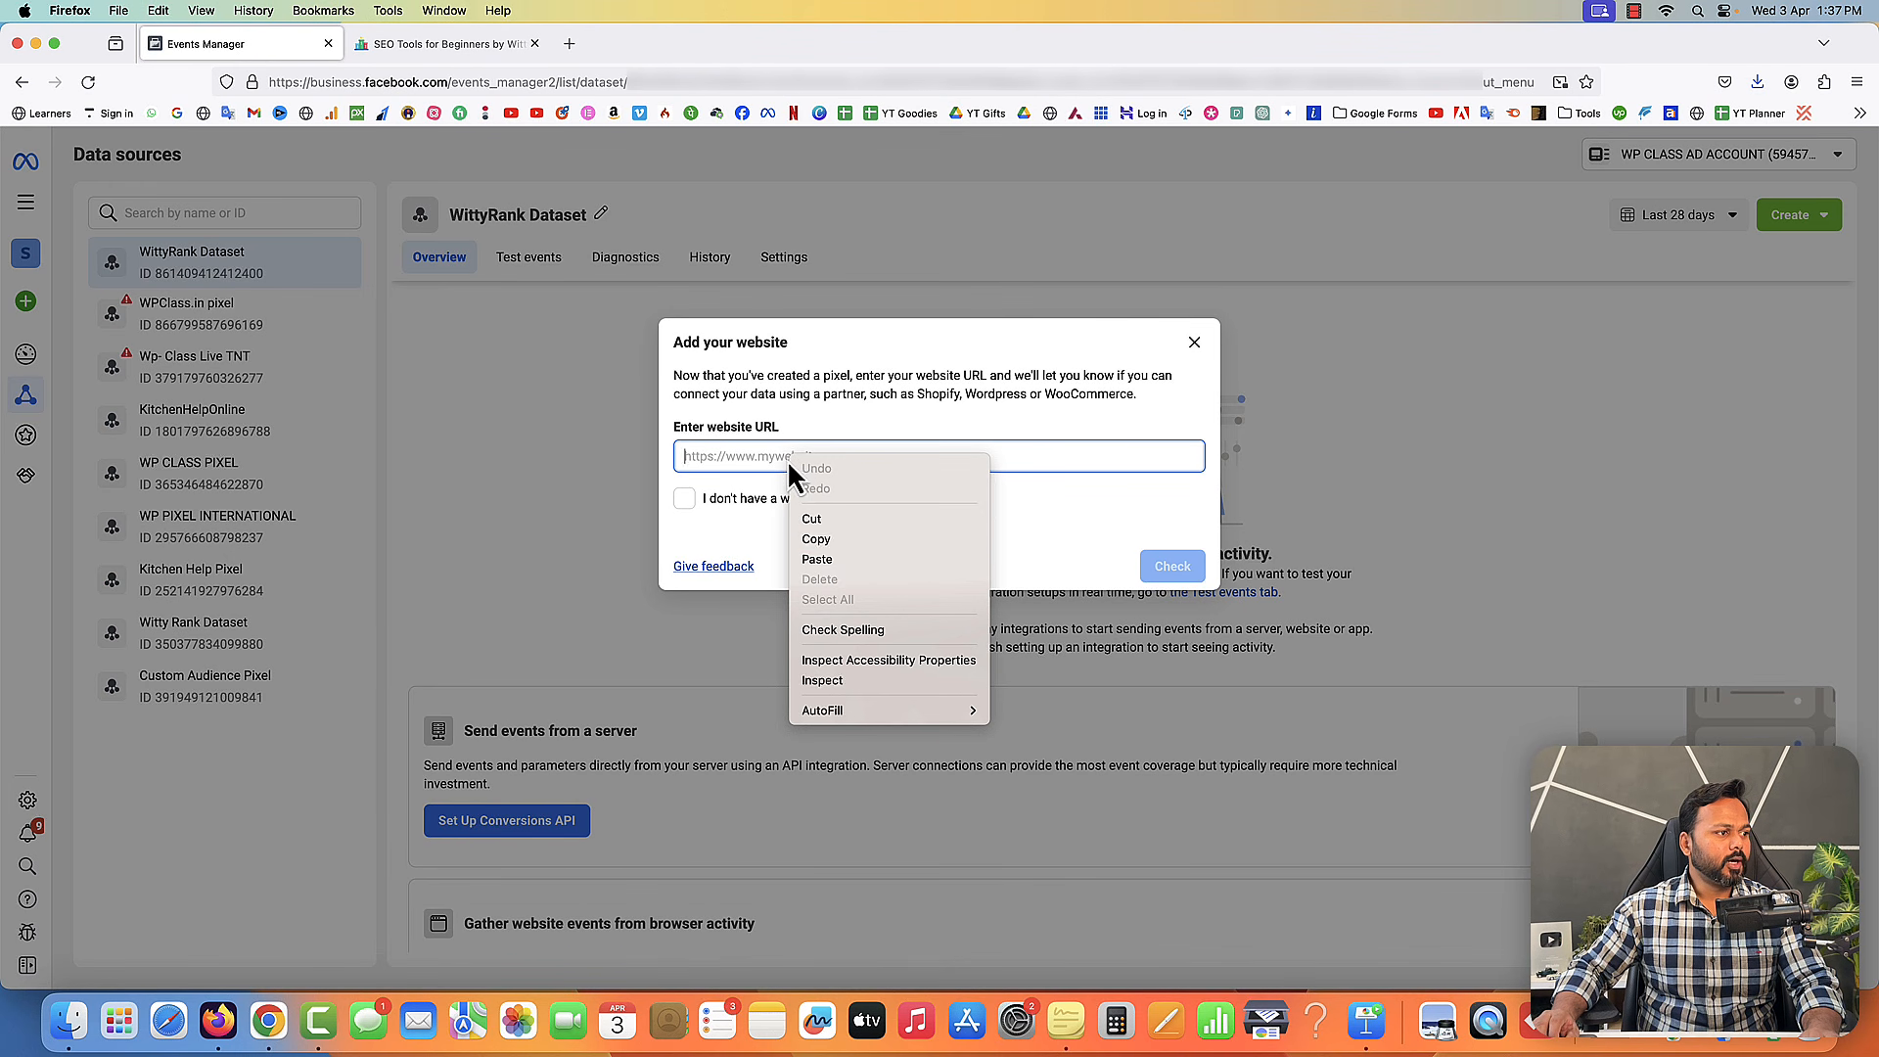
{"action": "left_click", "coordinate": [828, 558]}
{"action": "left_click", "coordinate": [1177, 569]}
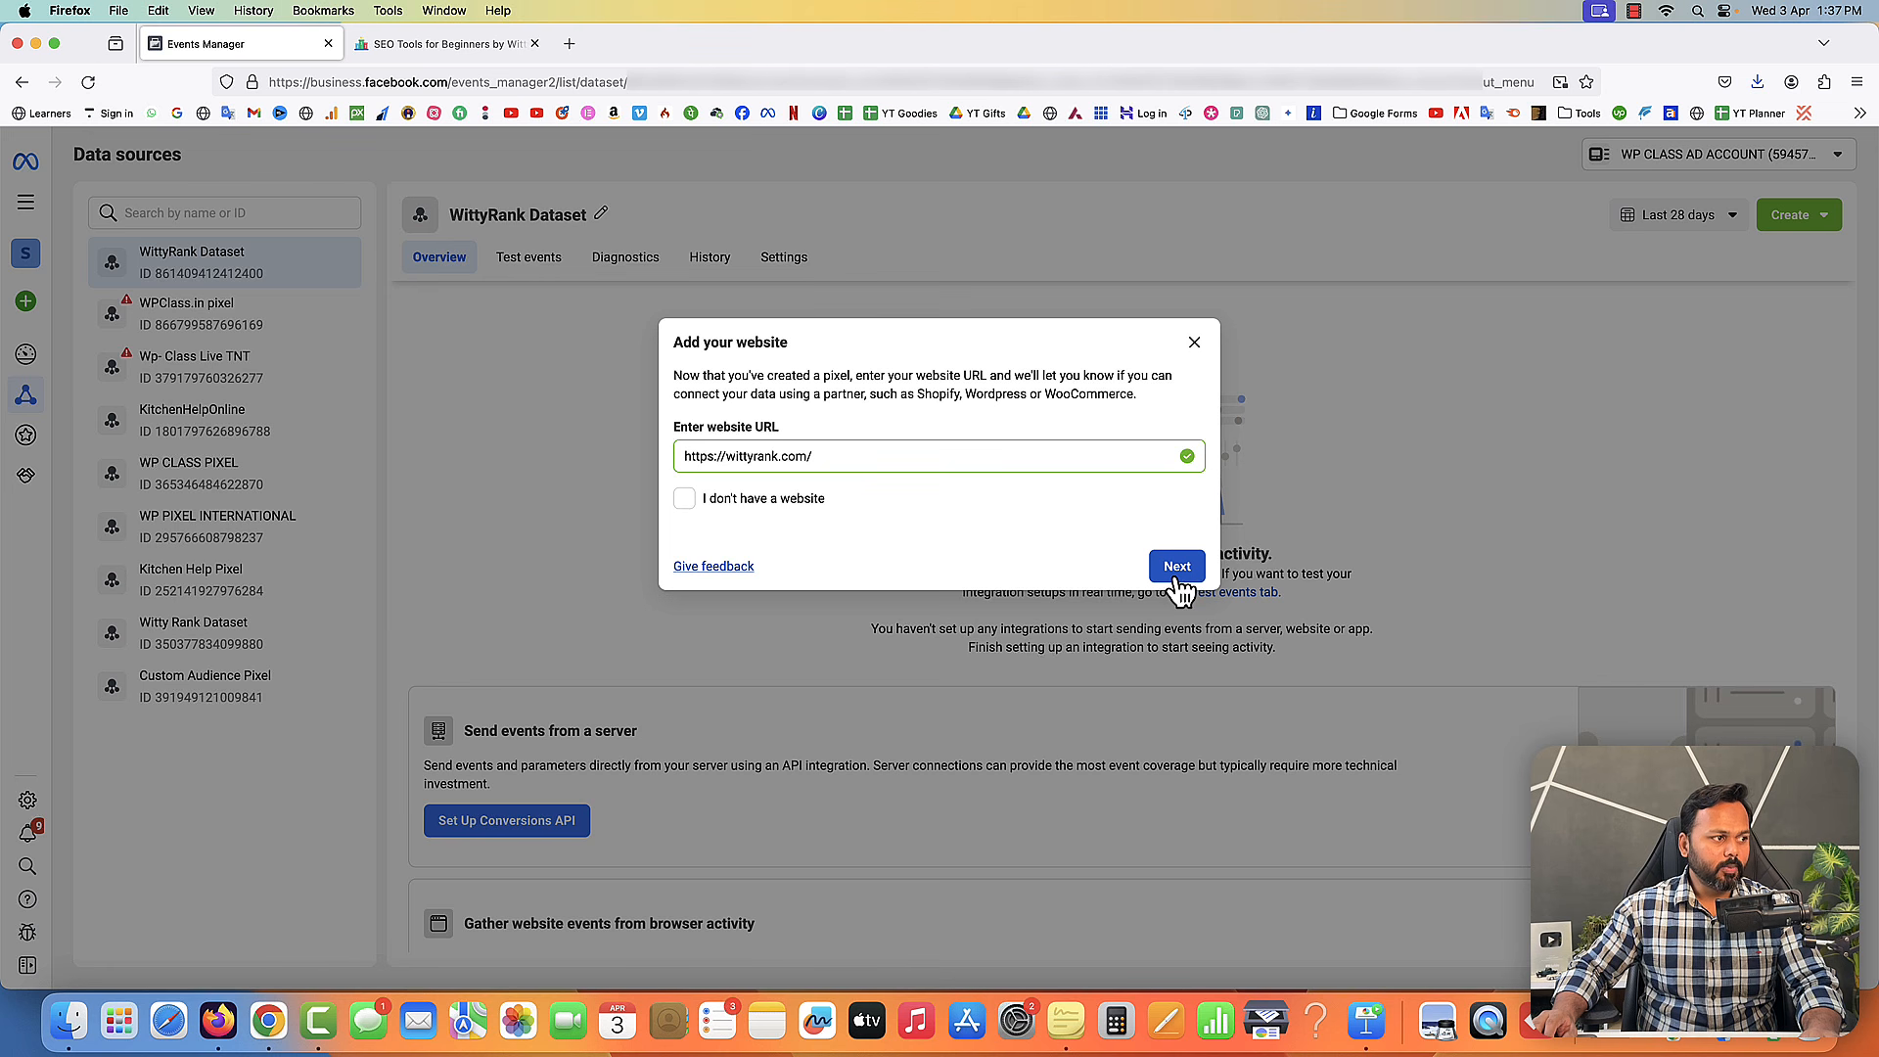
{"action": "left_click", "coordinate": [1178, 568]}
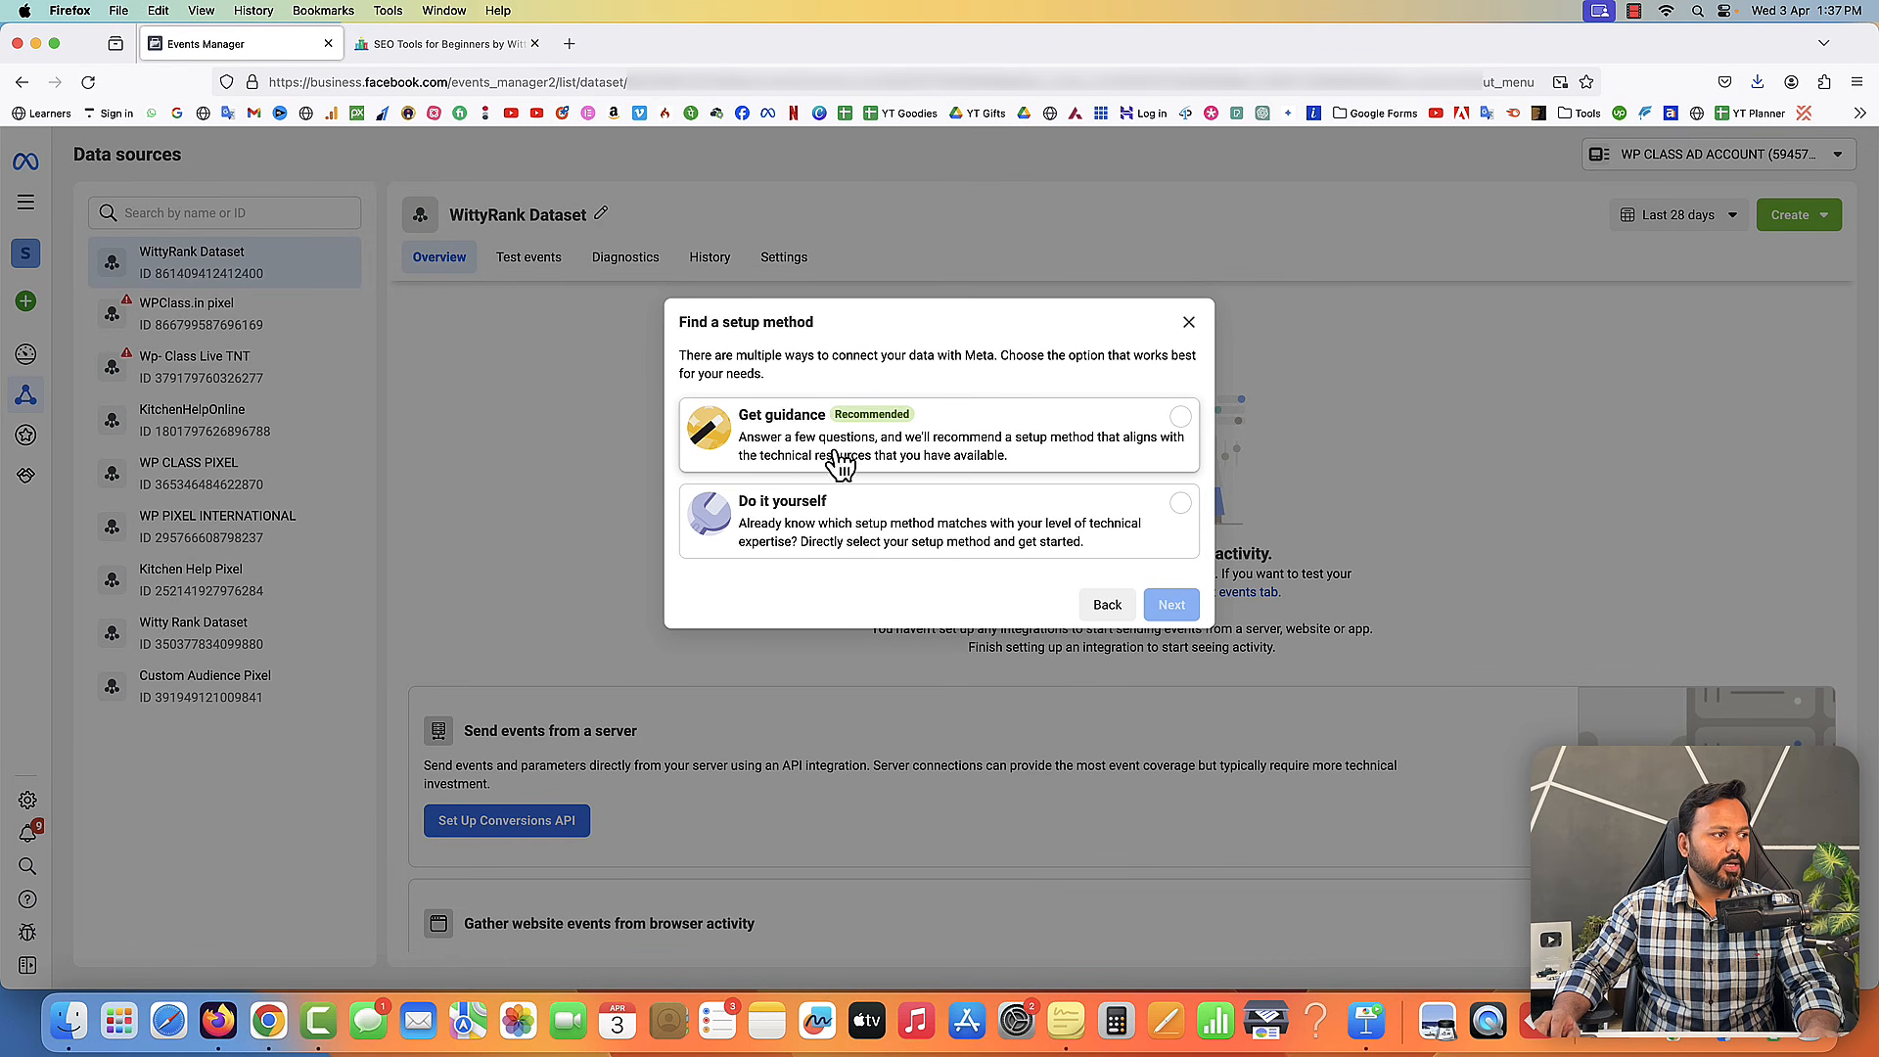
- Choose the Do it yourself setup method and continue
{"action": "left_click", "coordinate": [1181, 503]}
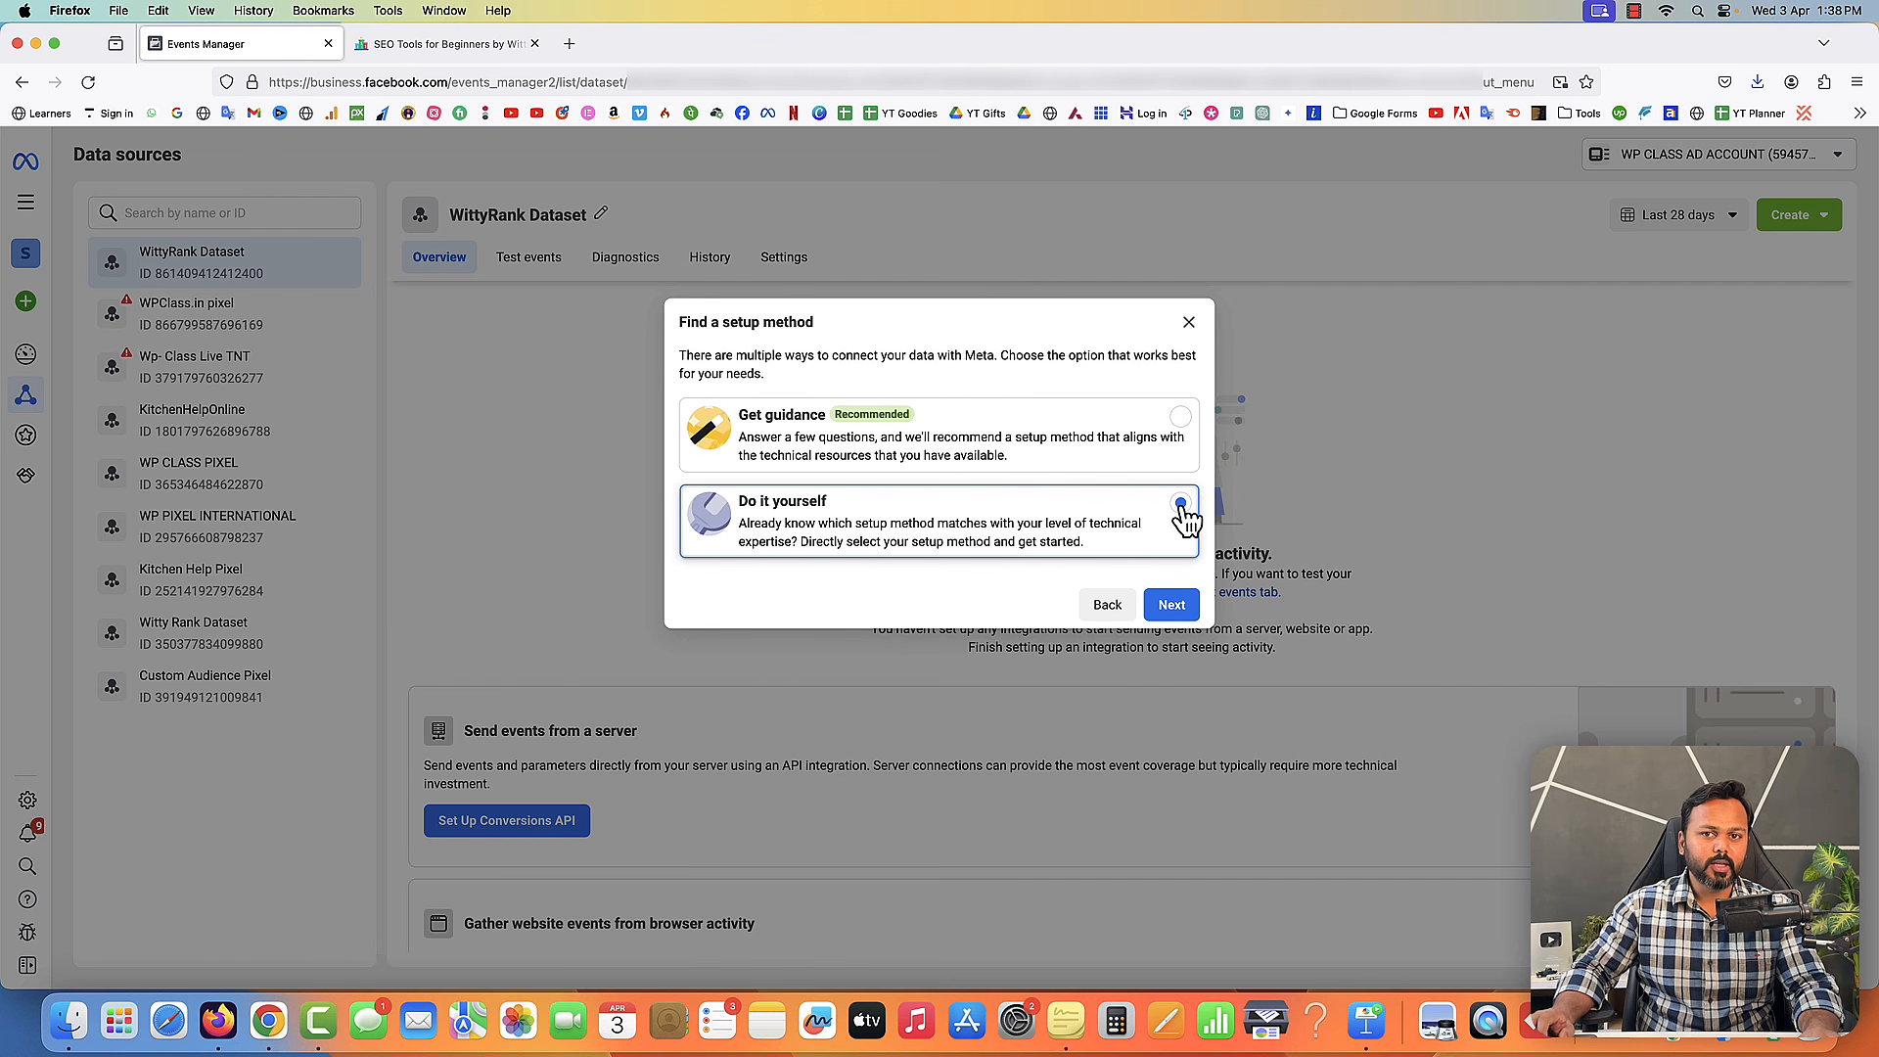
{"action": "left_click", "coordinate": [1173, 604]}
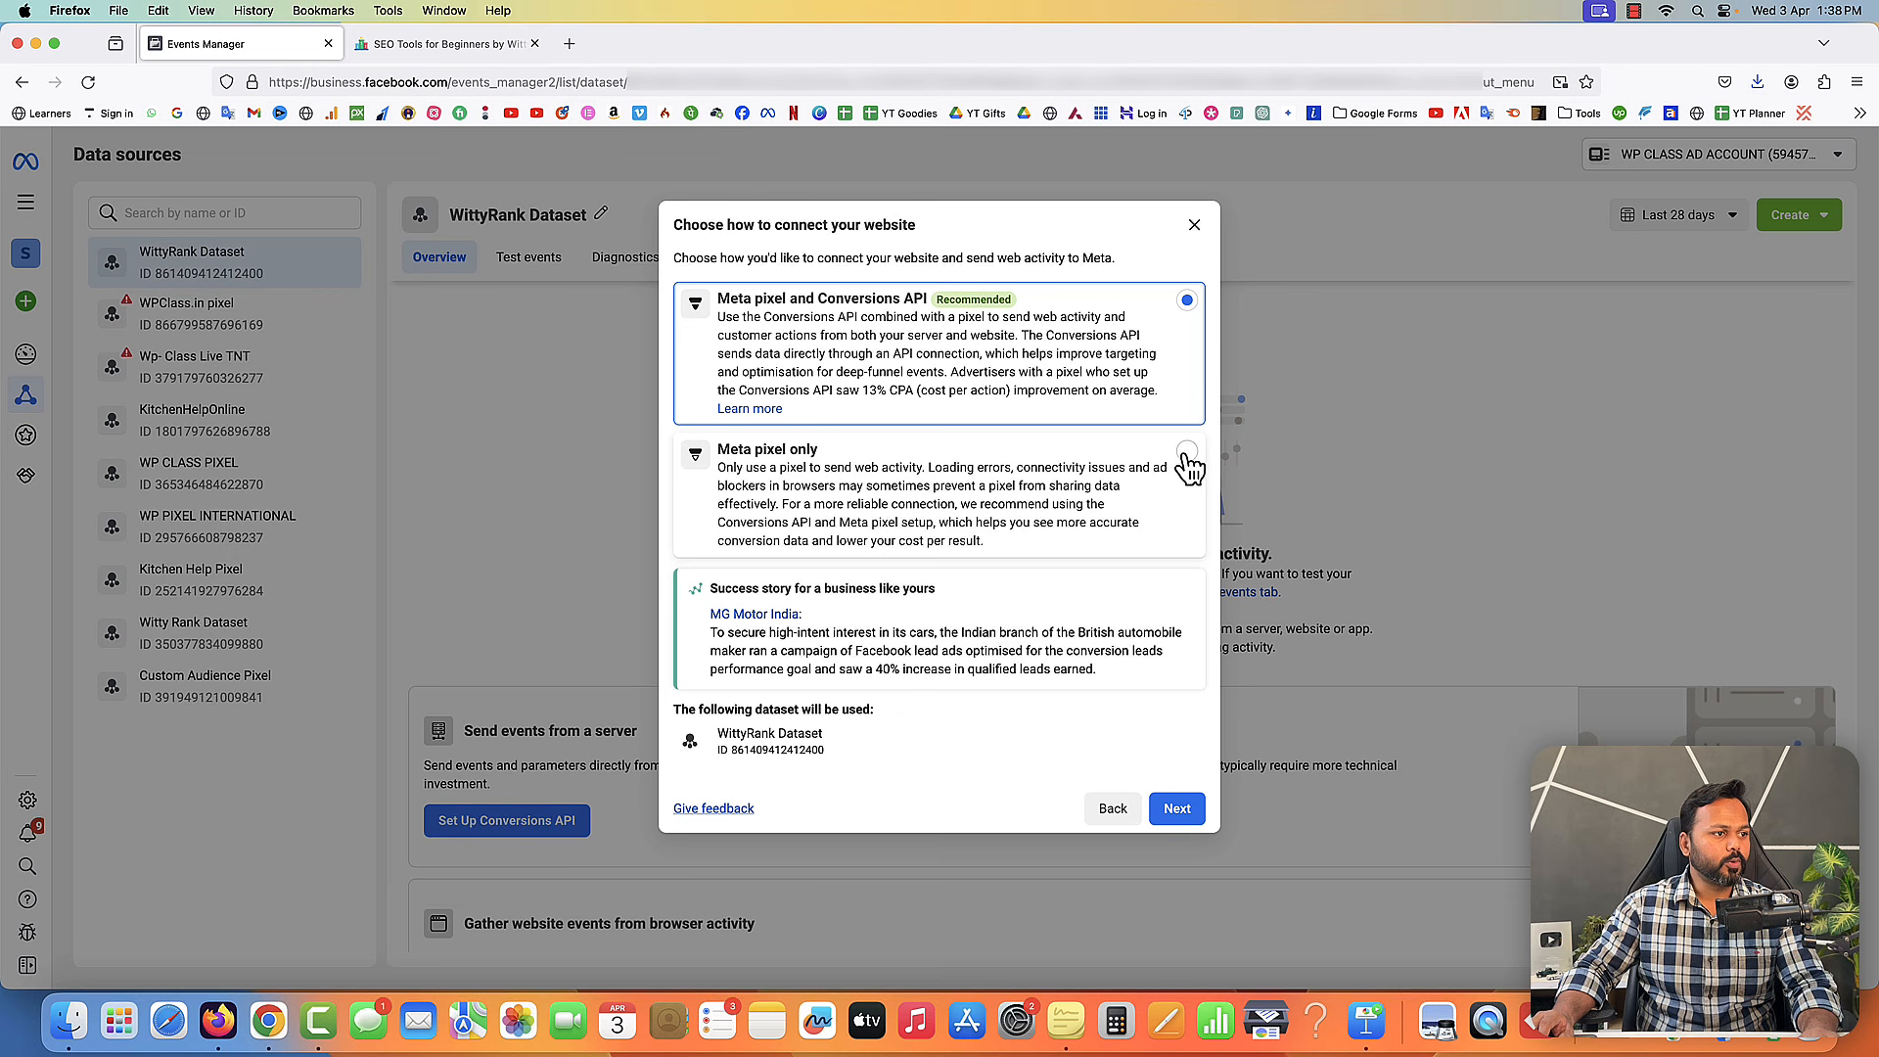
- Select the Meta pixel only connection option and continue
{"action": "left_click", "coordinate": [1188, 453]}
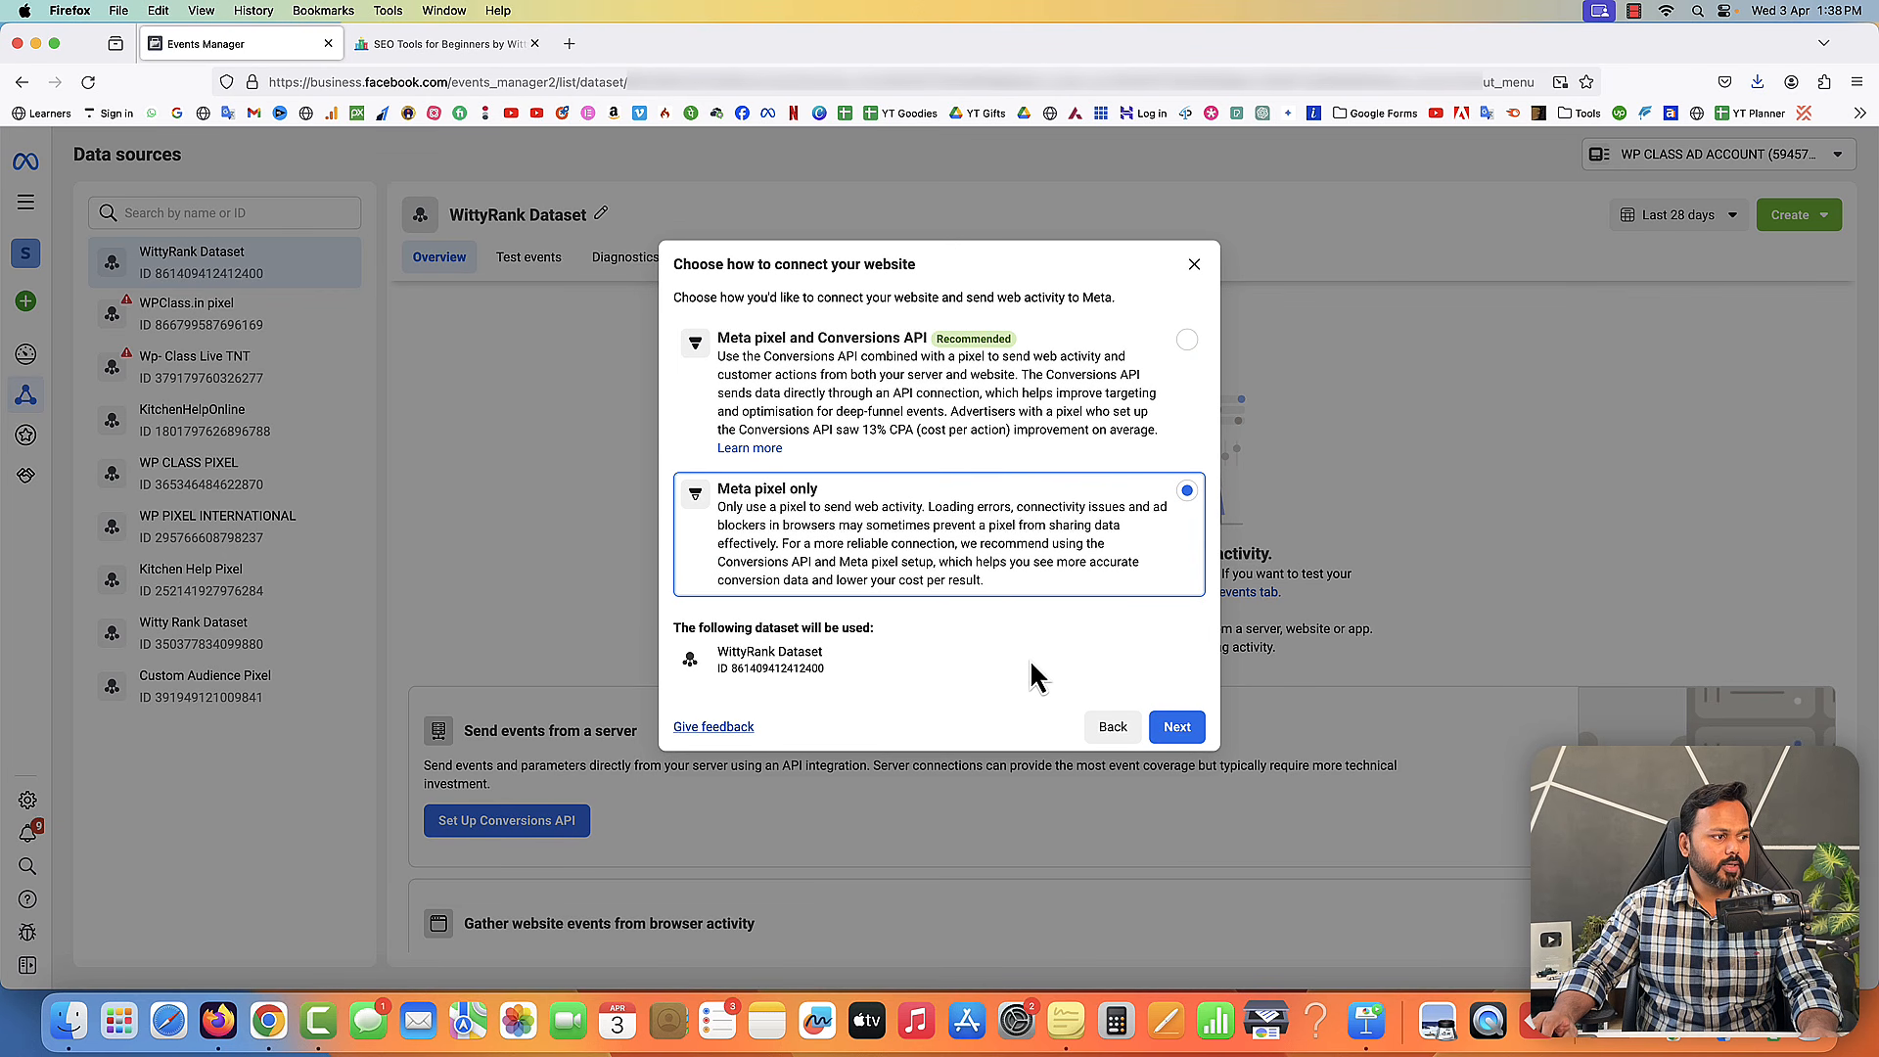
{"action": "left_click", "coordinate": [1180, 726]}
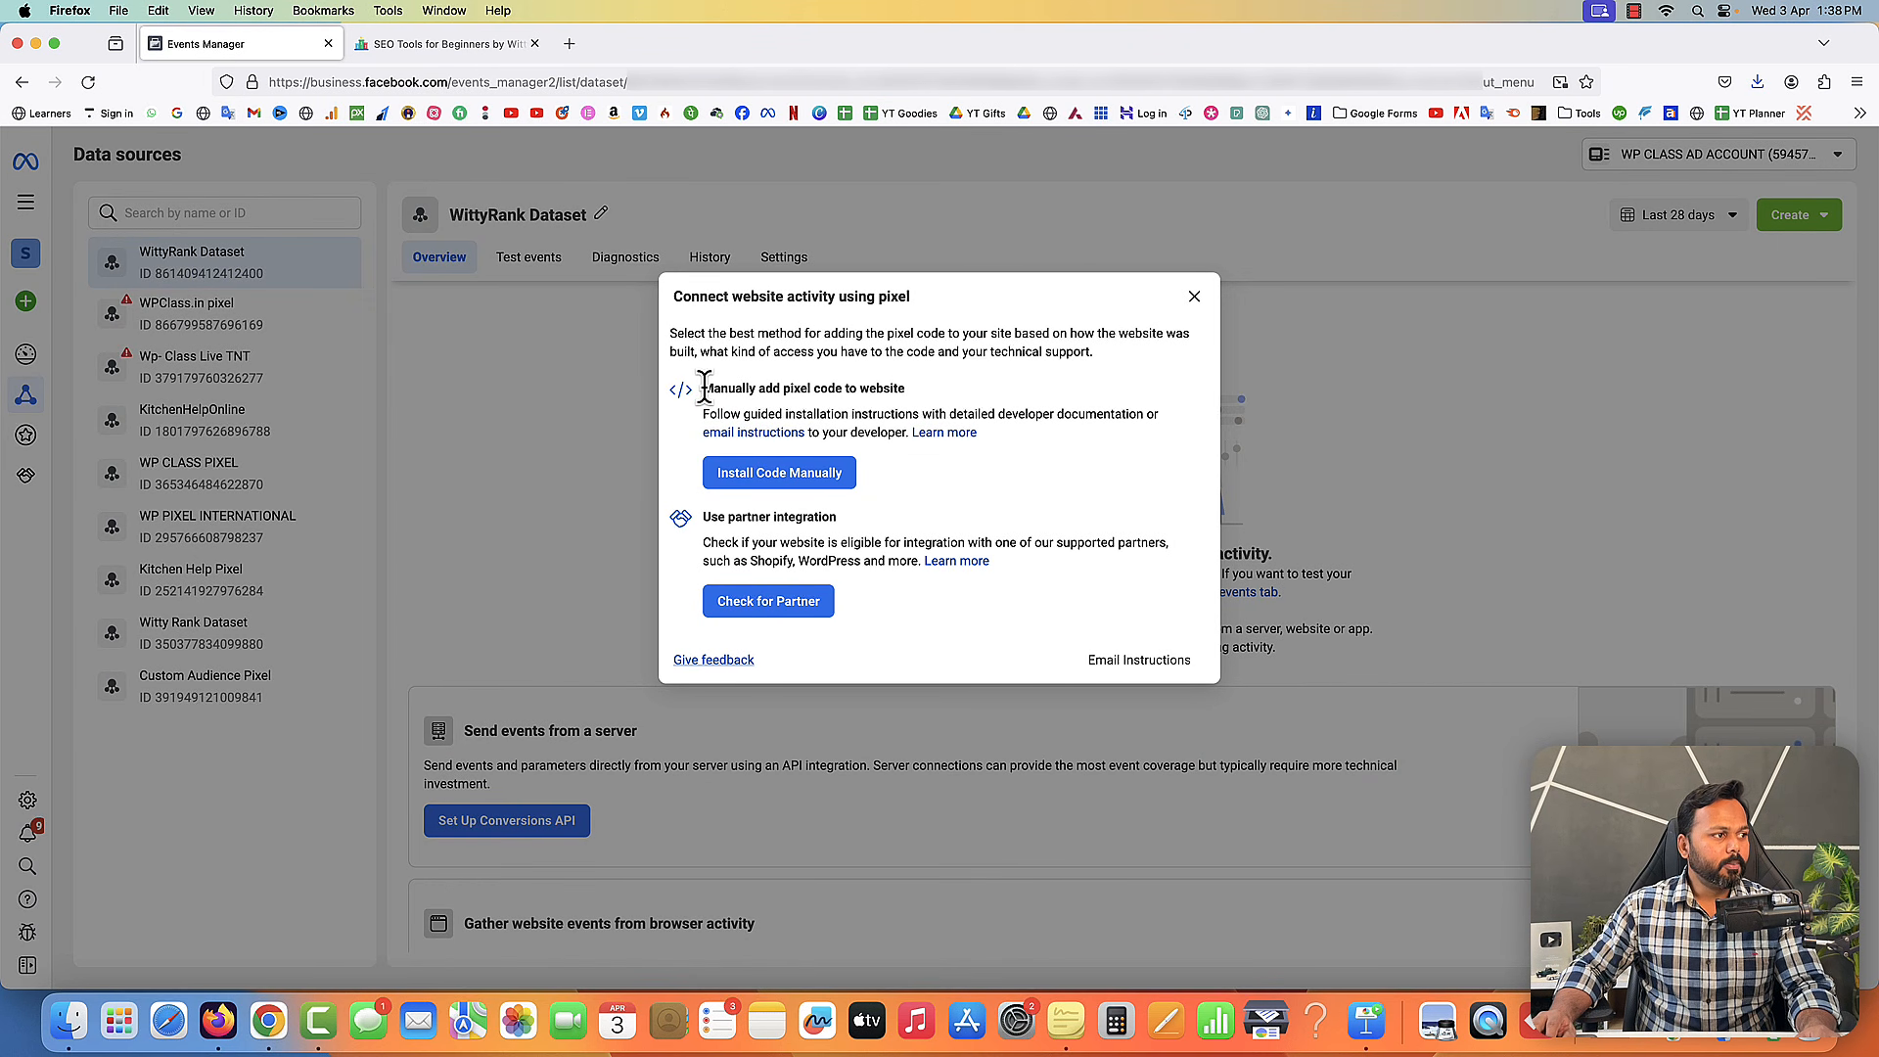
- Choose to install the pixel code manually rather than through a partner integration
{"action": "left_click_drag", "start_coordinate": [704, 385], "coordinate": [900, 388]}
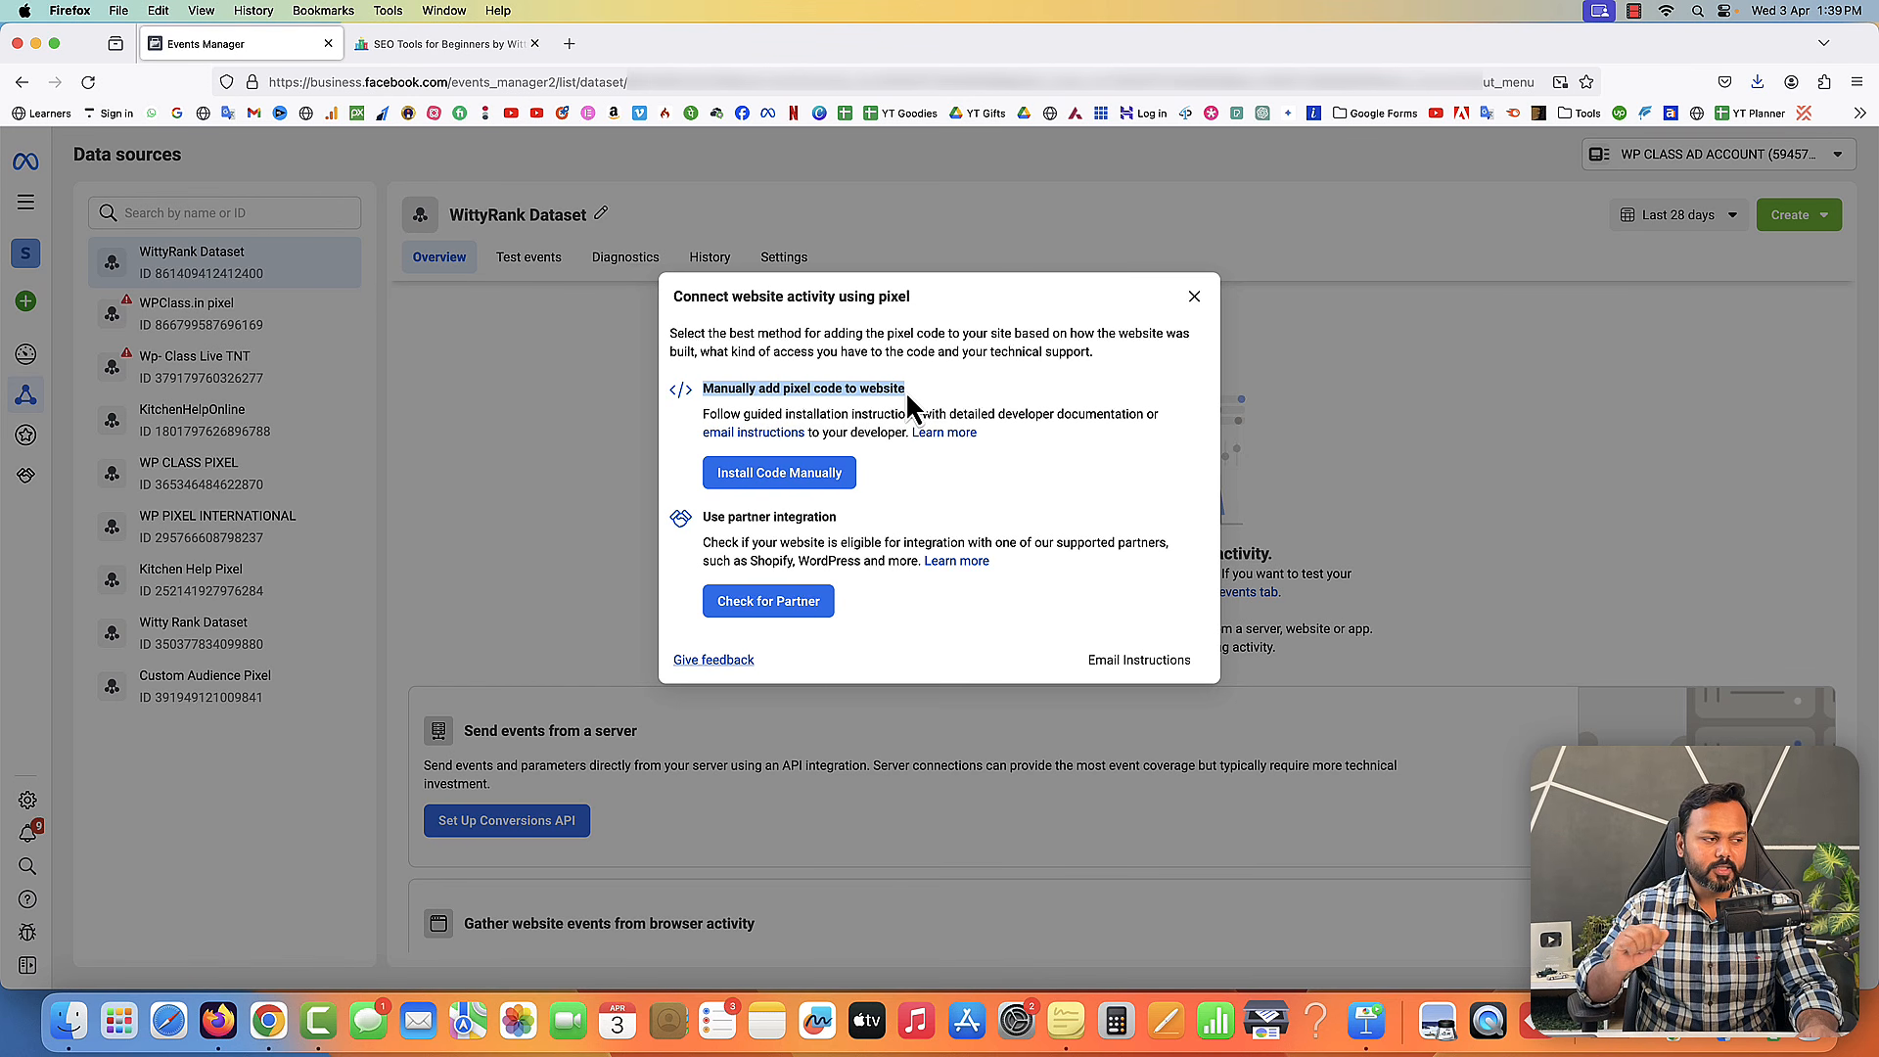
{"action": "left_click", "coordinate": [703, 519]}
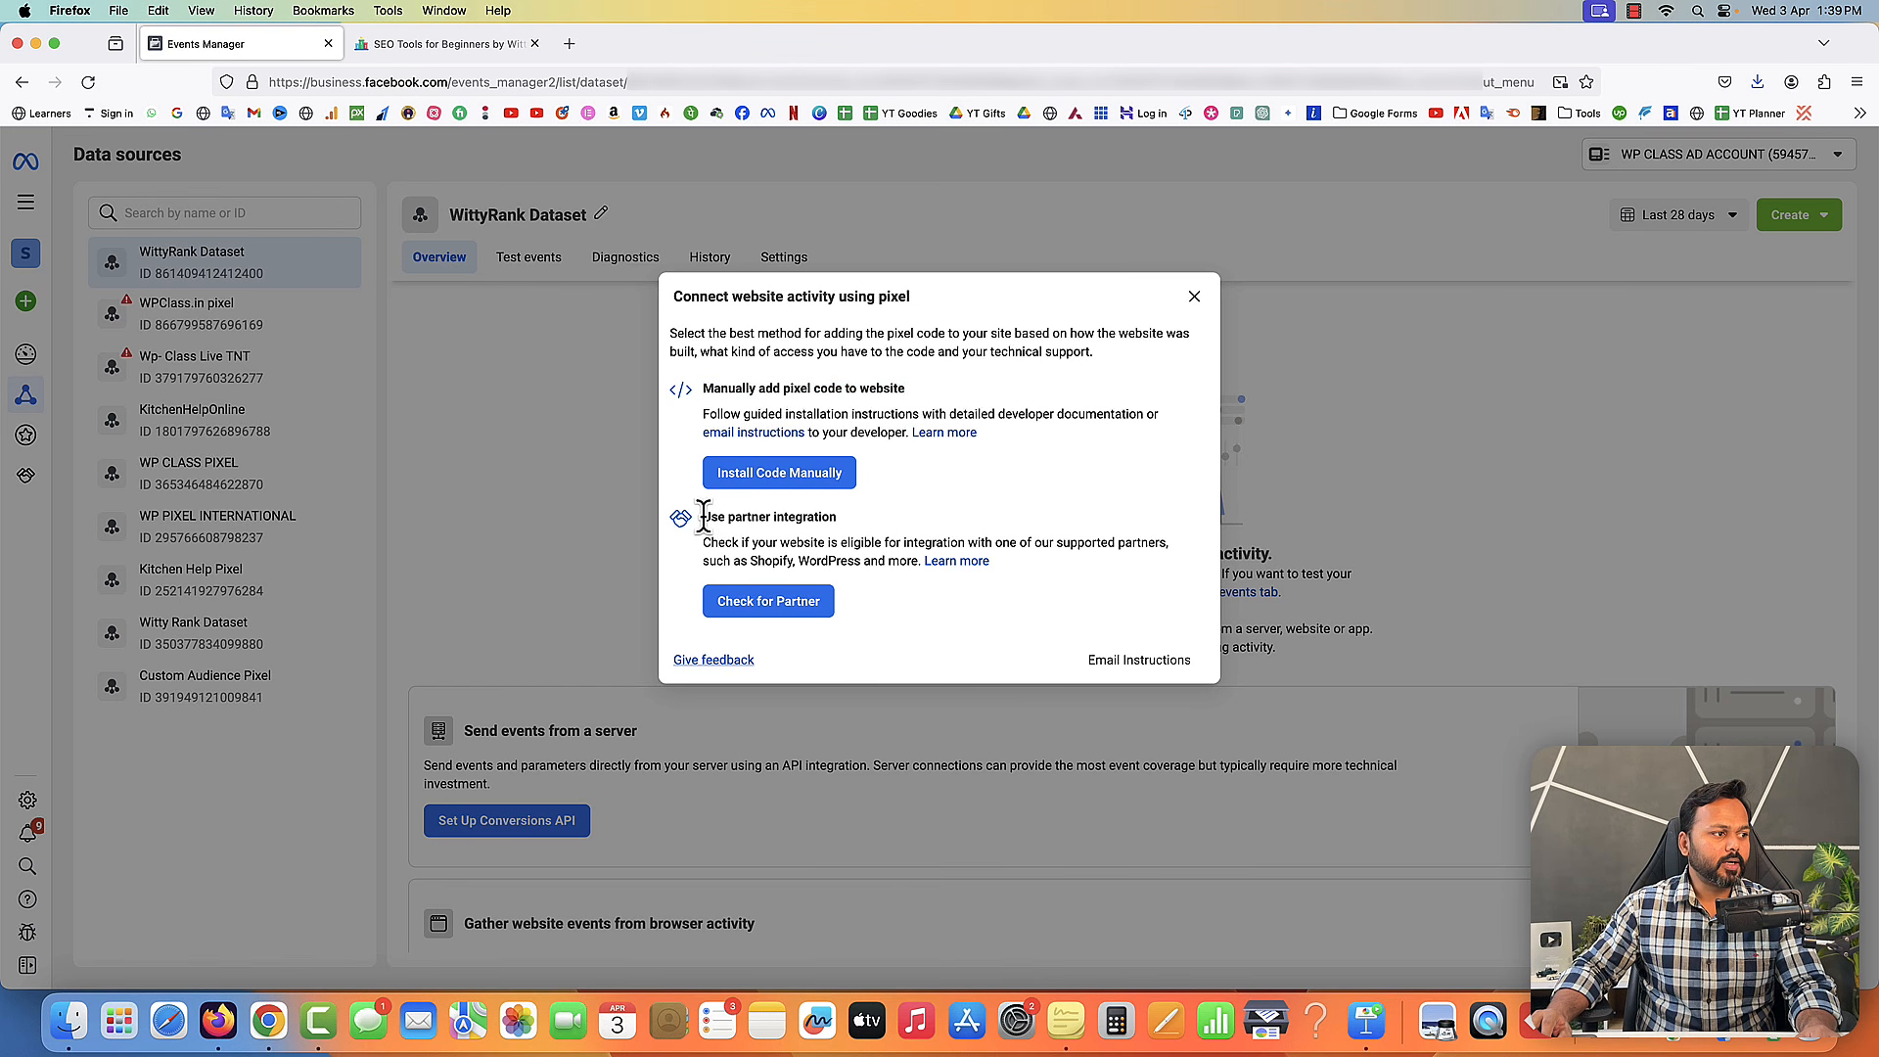
{"action": "left_click_drag", "start_coordinate": [703, 519], "coordinate": [841, 560]}
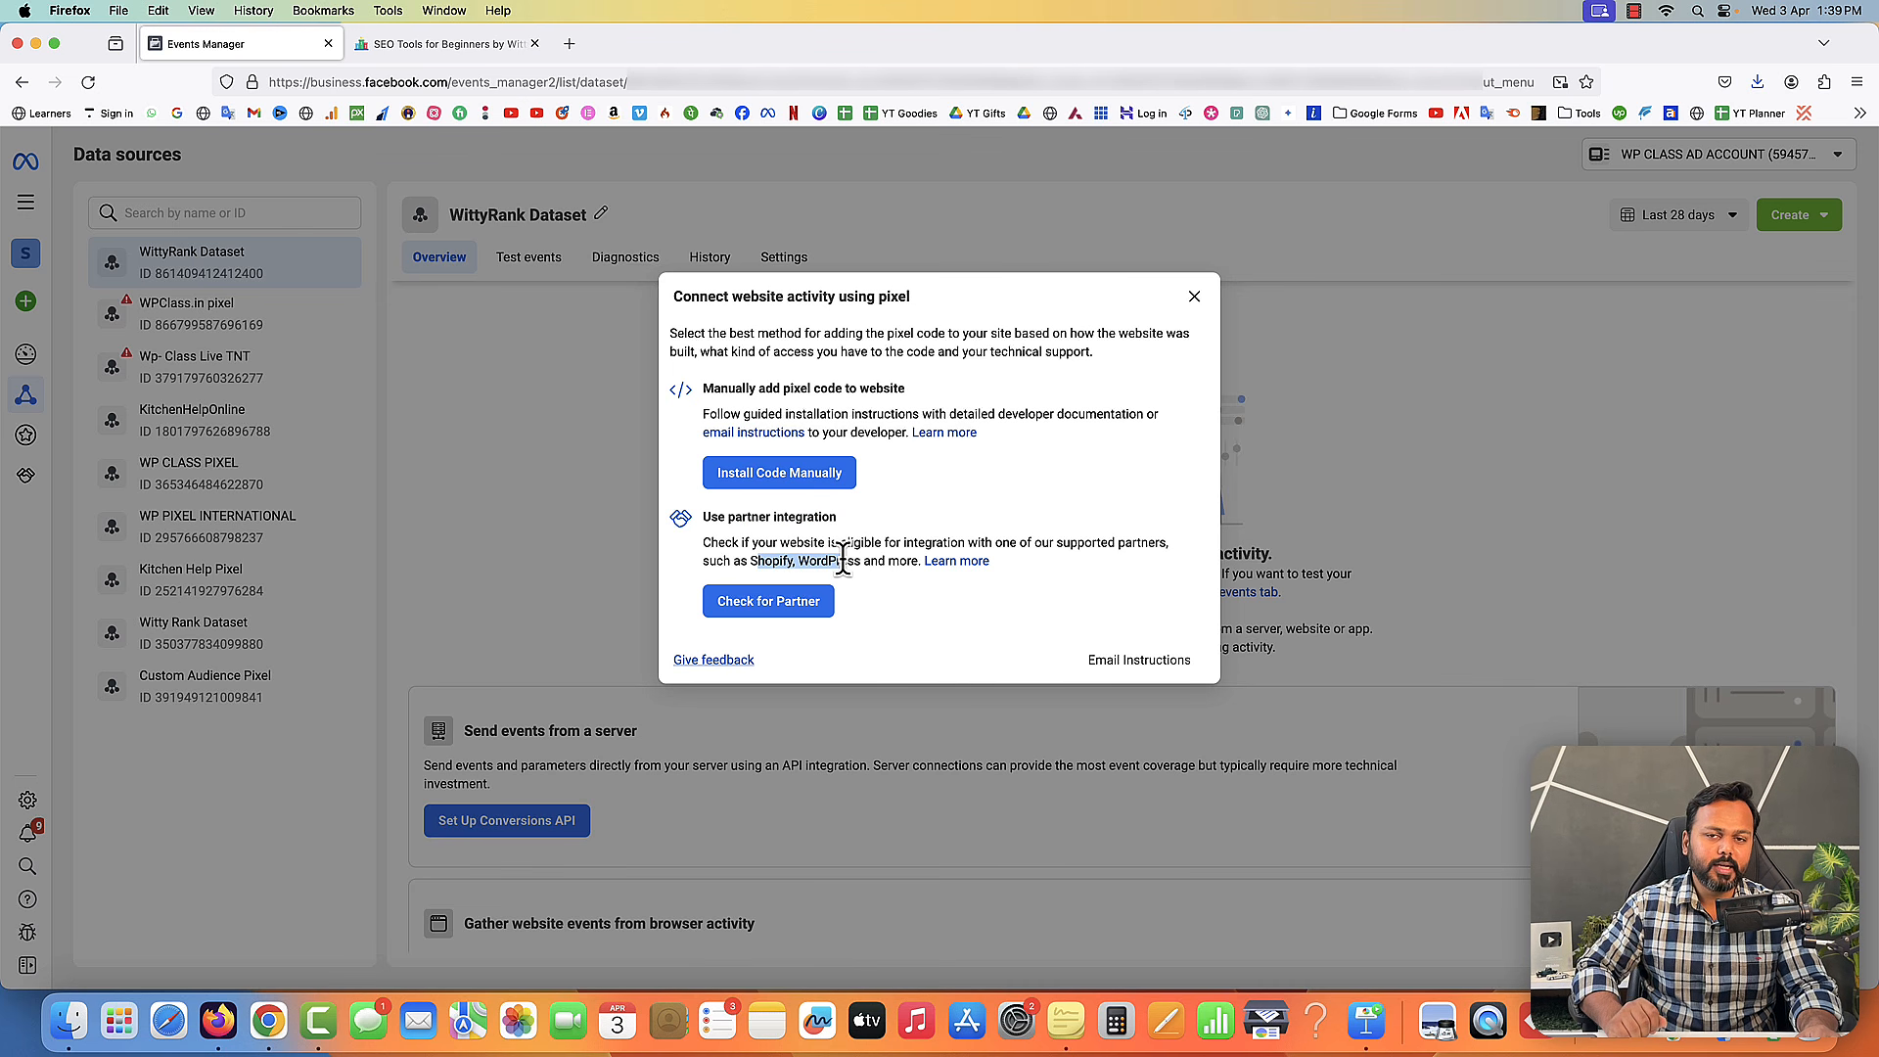
{"action": "left_click", "coordinate": [910, 473]}
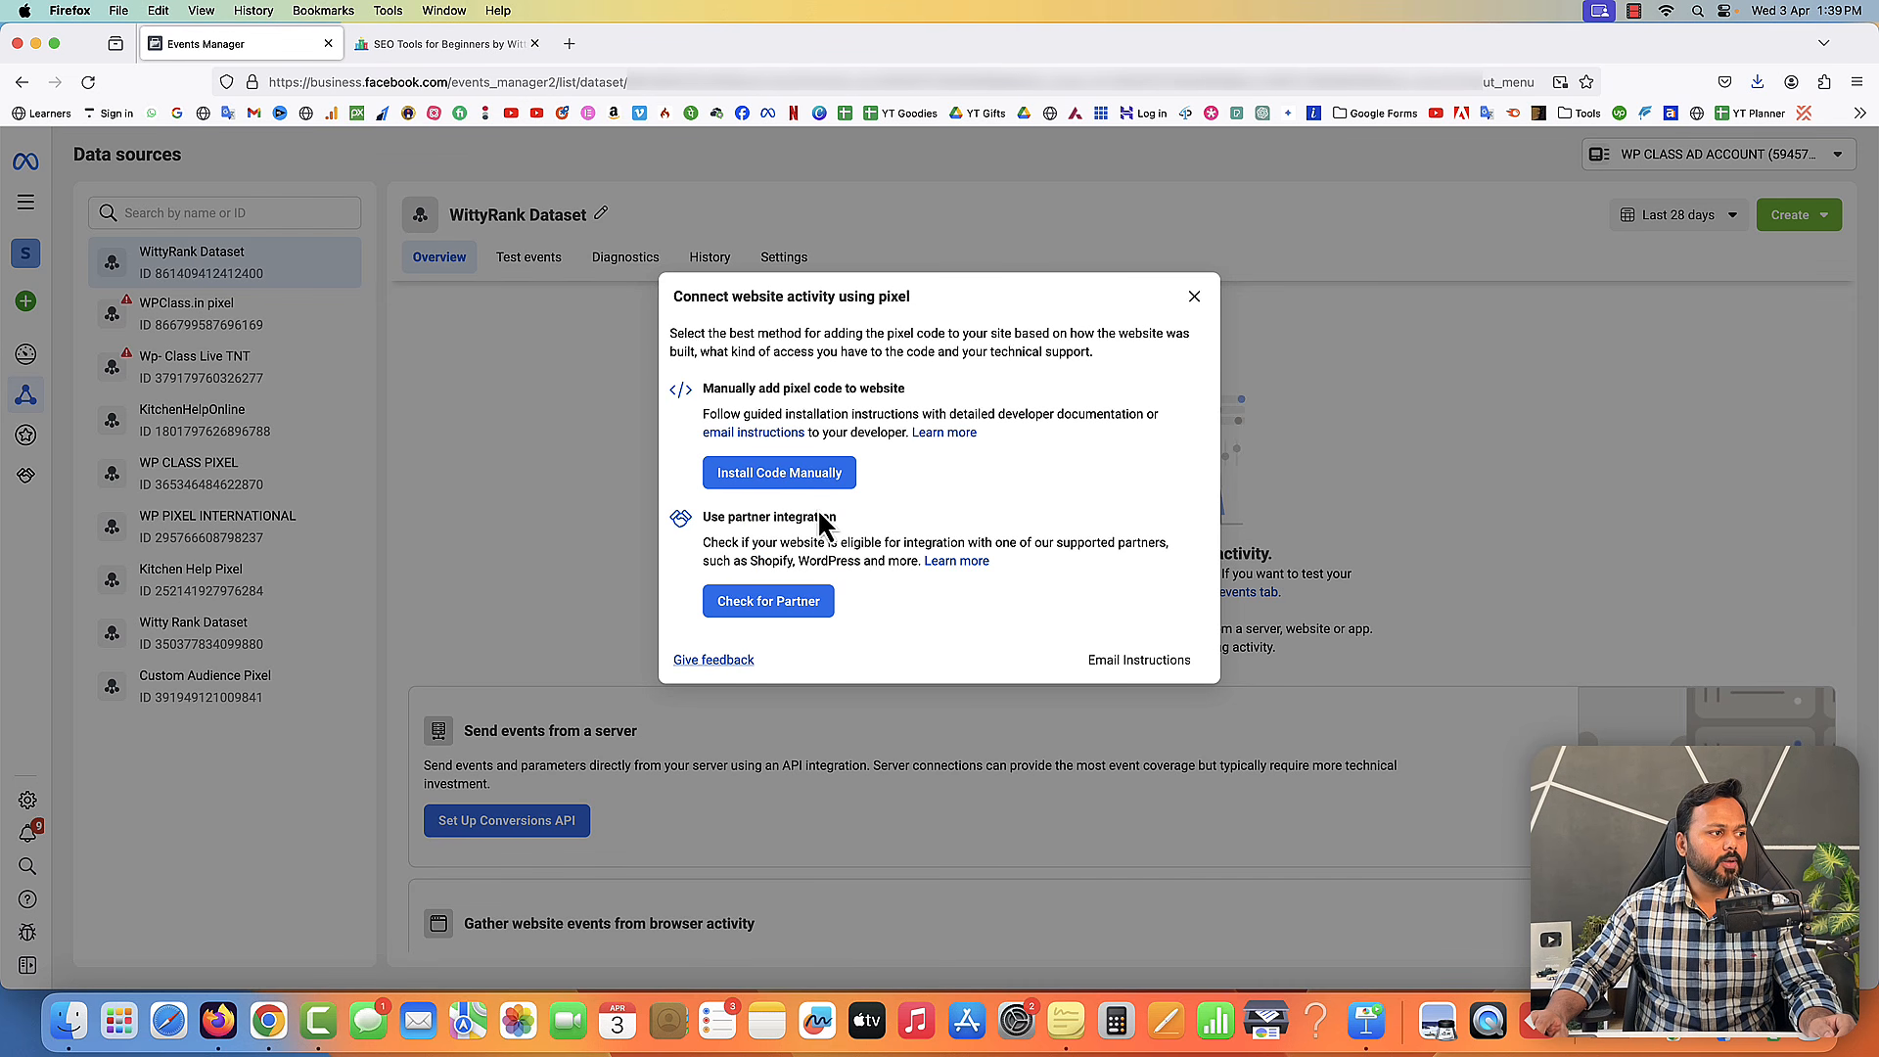
{"action": "left_click", "coordinate": [776, 476]}
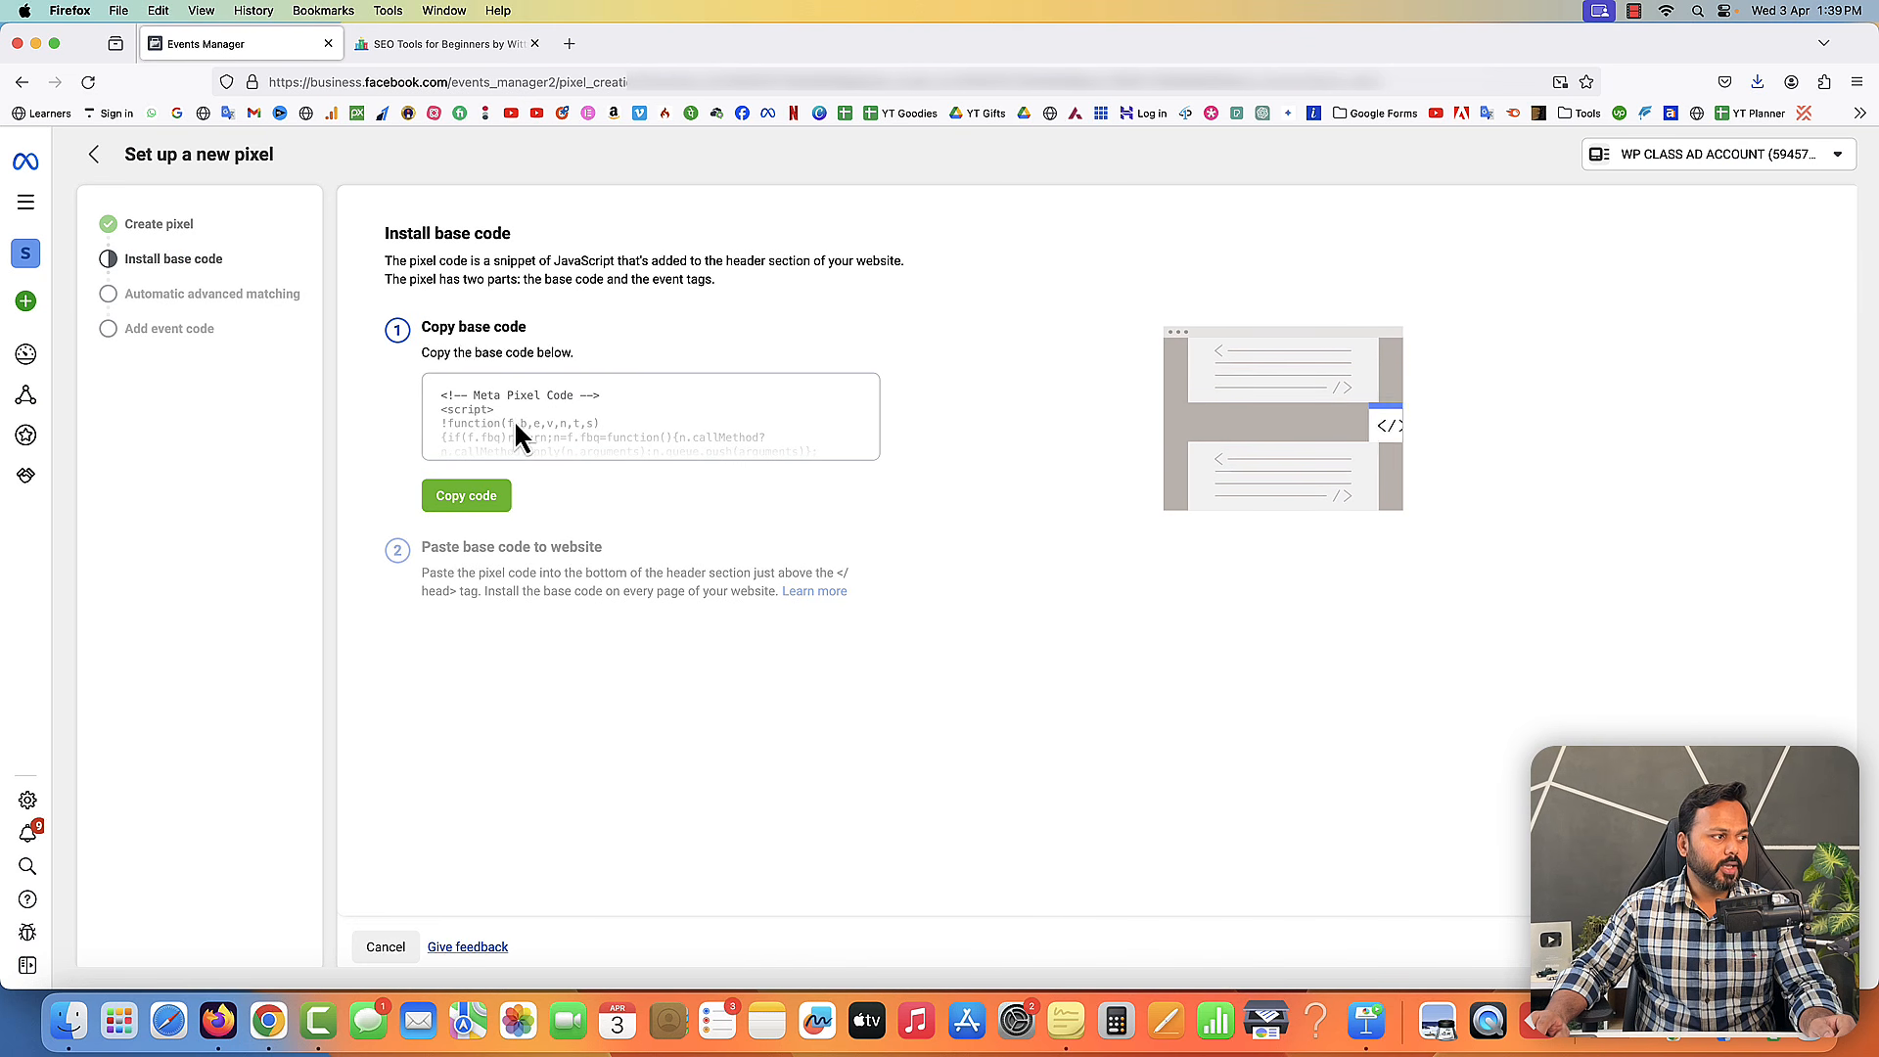
- Copy the pixel base code and paste it into a new sticky note
{"action": "left_click", "coordinate": [474, 503]}
{"action": "left_click", "coordinate": [472, 506]}
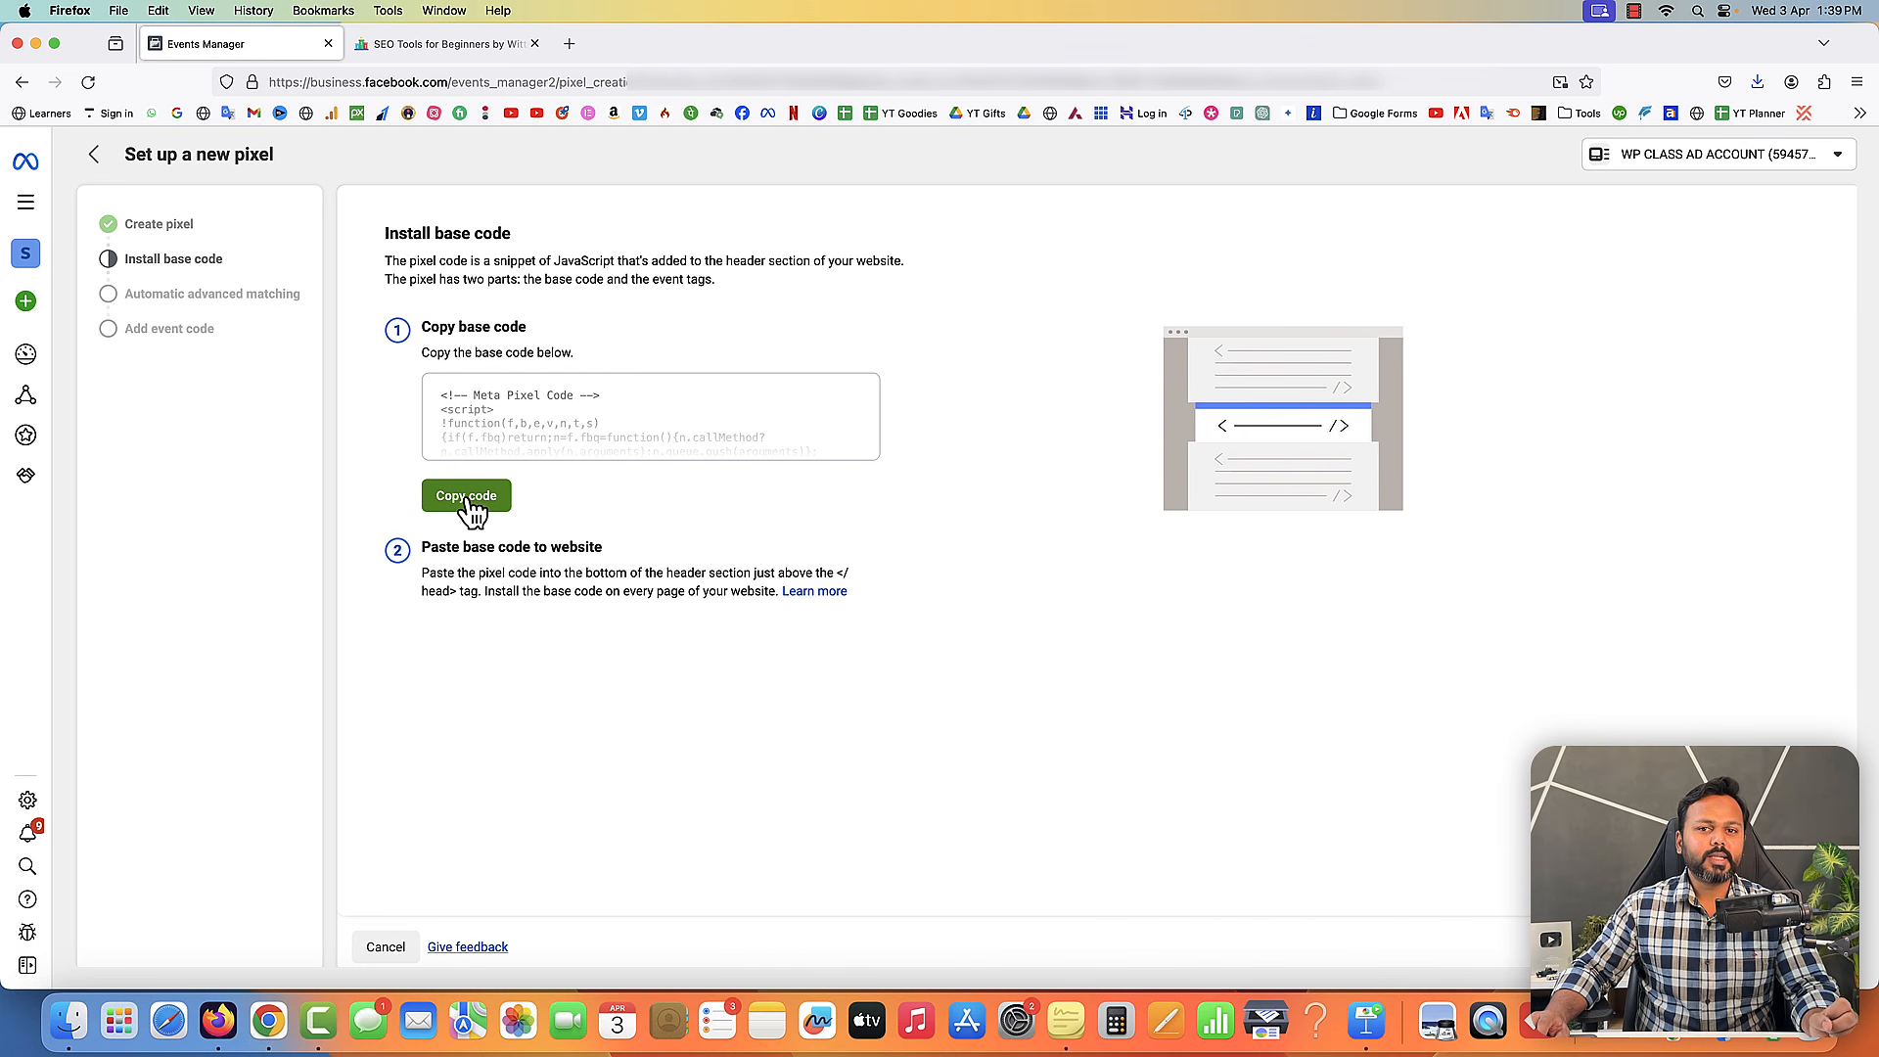
{"action": "left_click", "coordinate": [1066, 1021]}
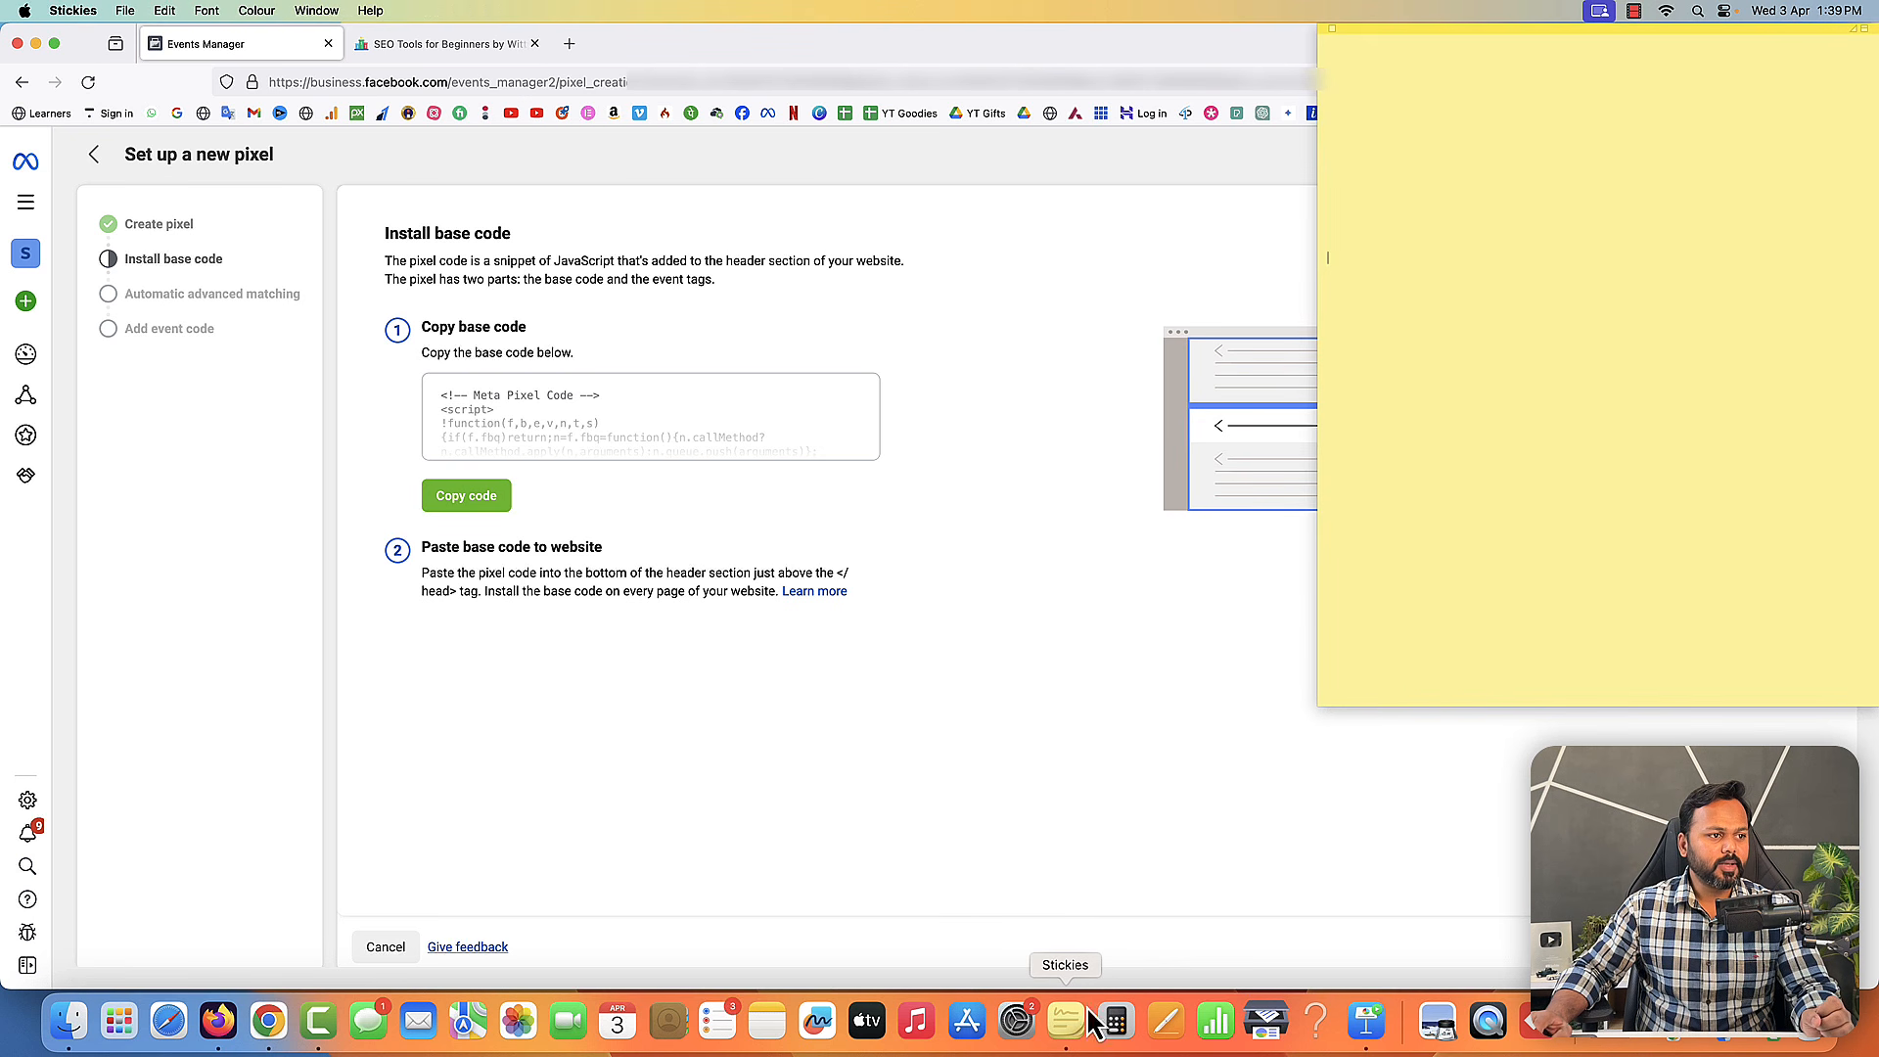
{"action": "key", "text": "super+v"}
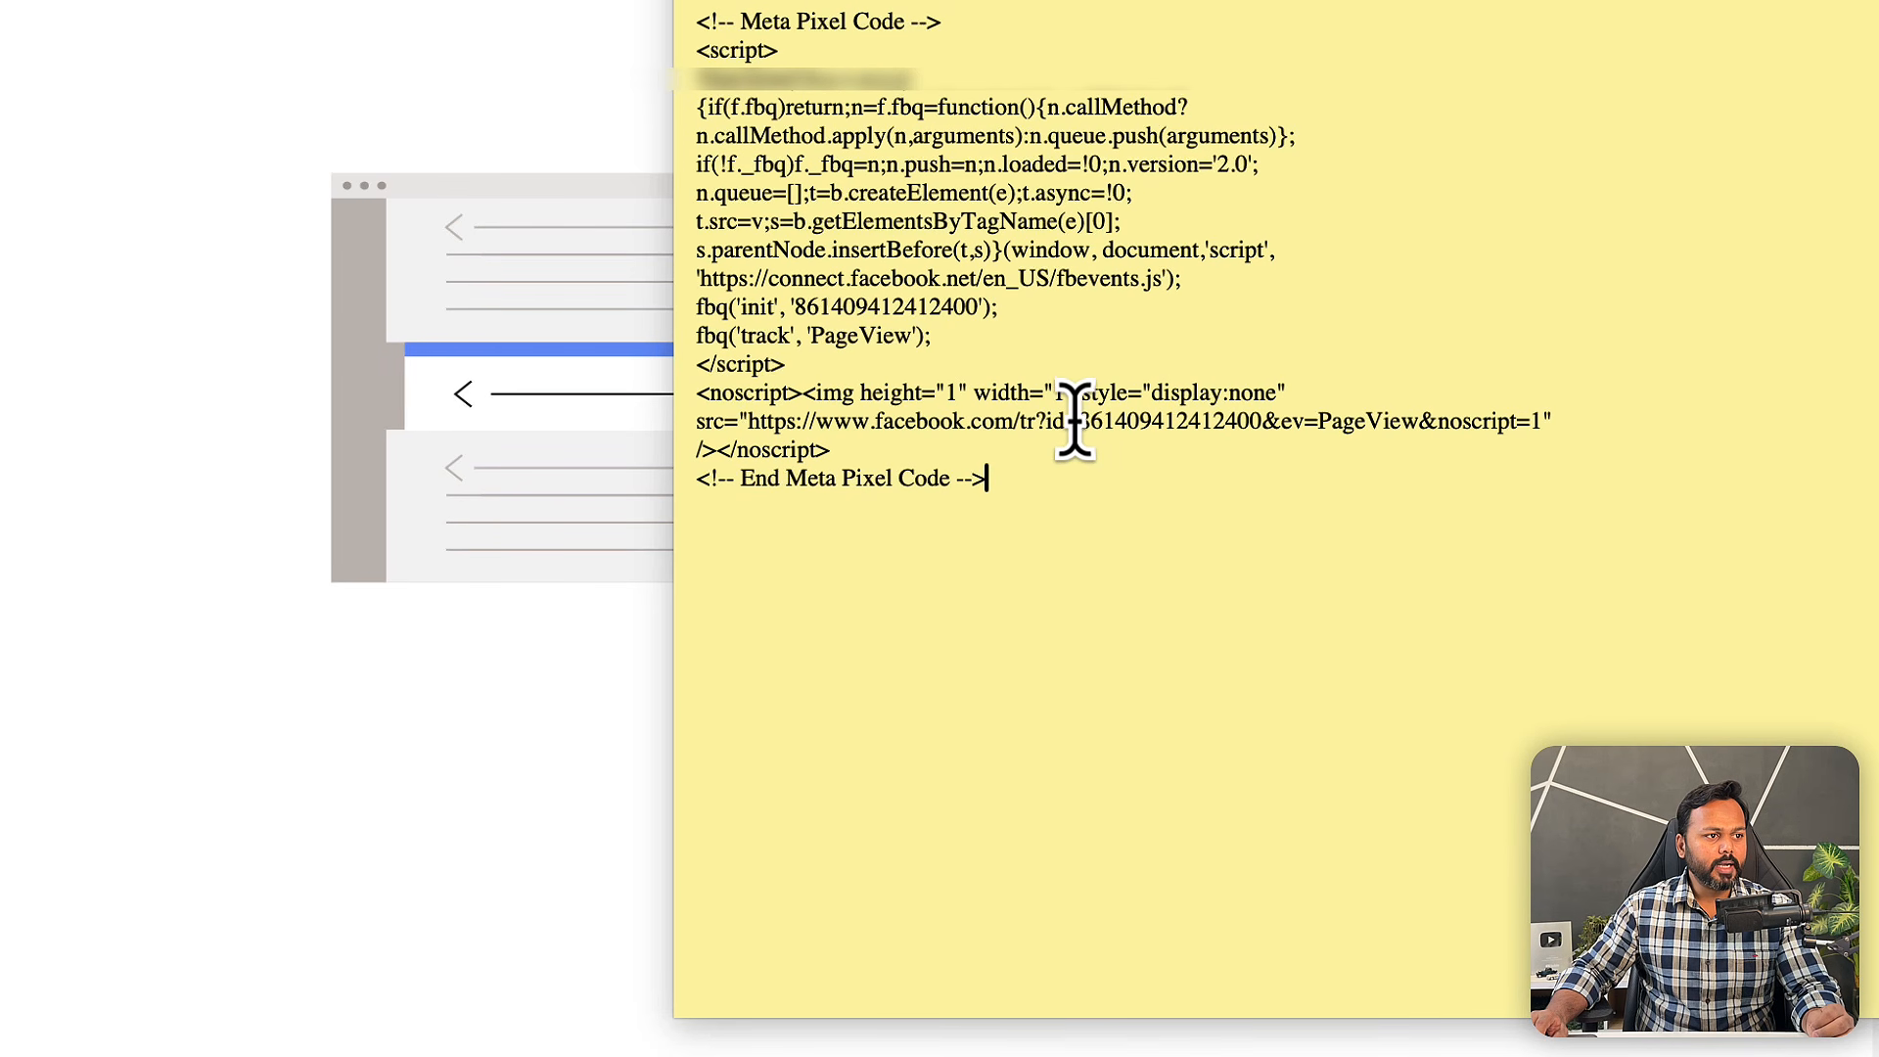
- Copy the pixel ID from the code pasted in the sticky note
{"action": "left_click_drag", "start_coordinate": [1500, 437], "coordinate": [1531, 437]}
{"action": "left_click_drag", "start_coordinate": [1147, 421], "coordinate": [1262, 421]}
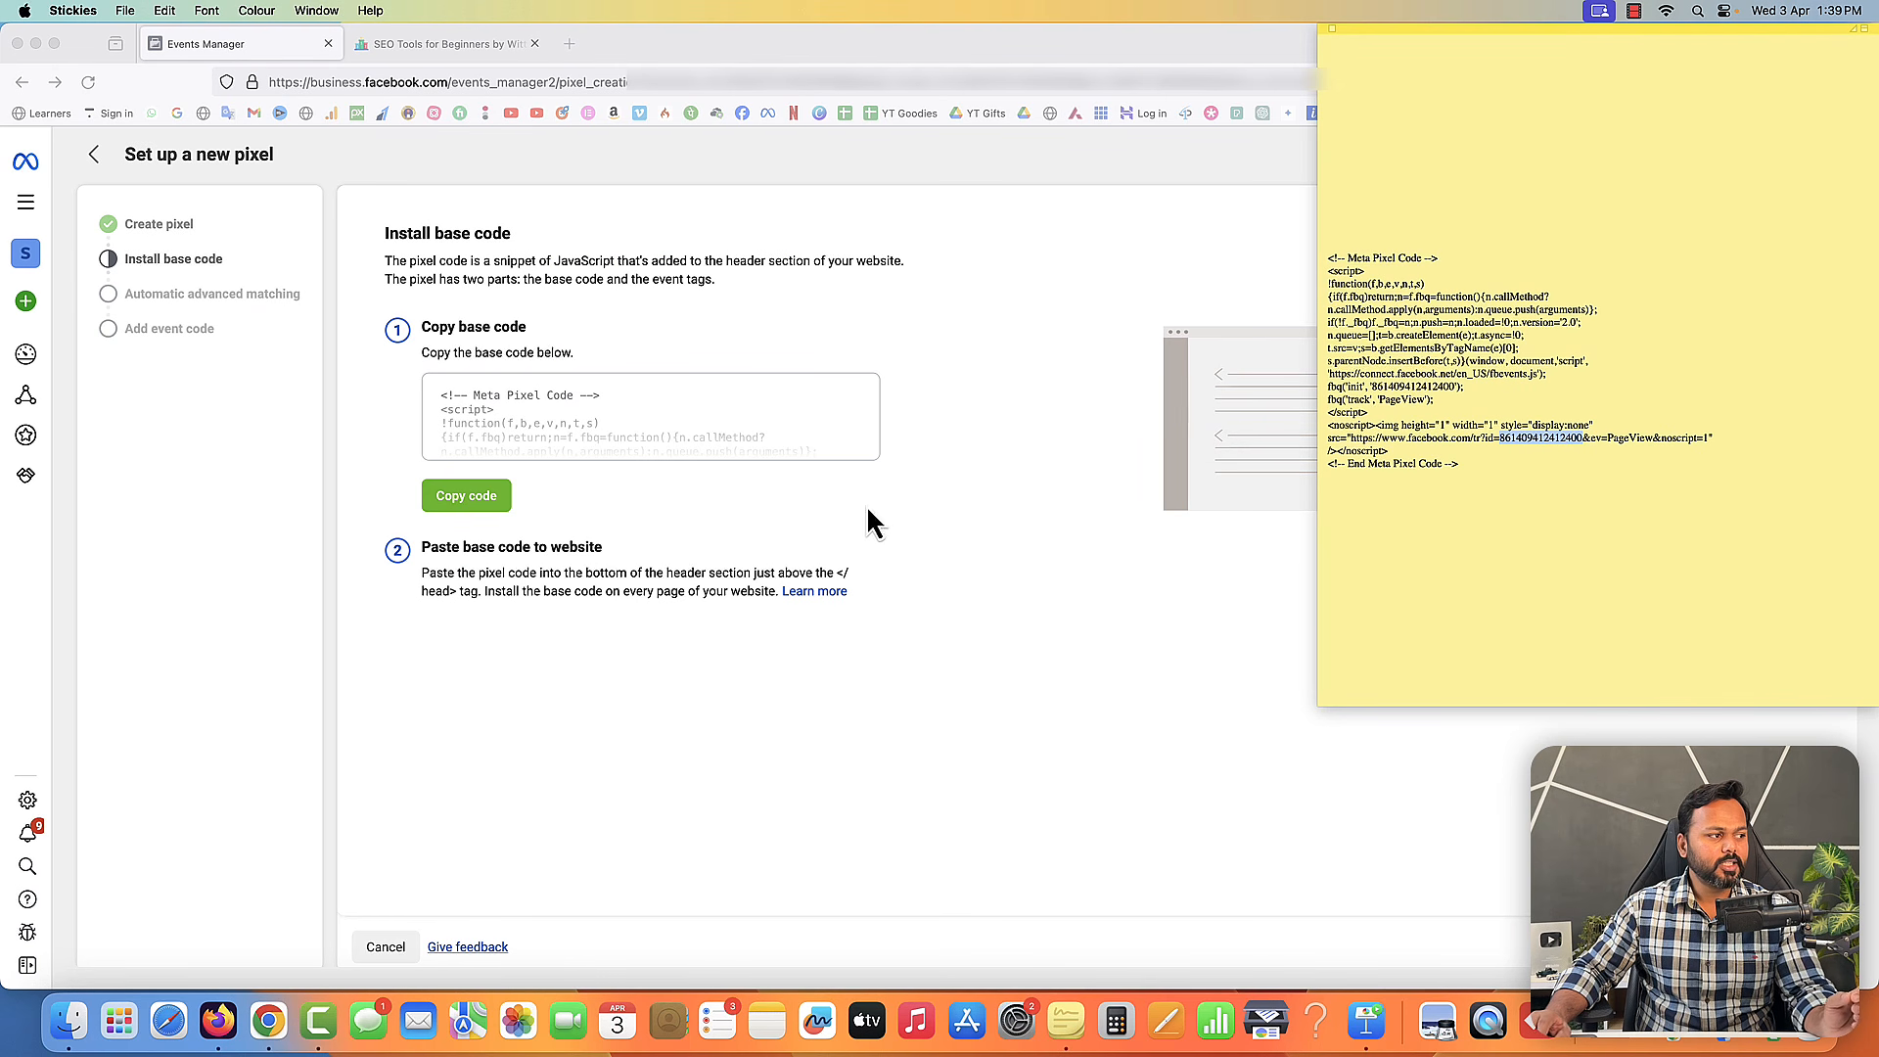
{"action": "right_click", "coordinate": [1517, 436]}
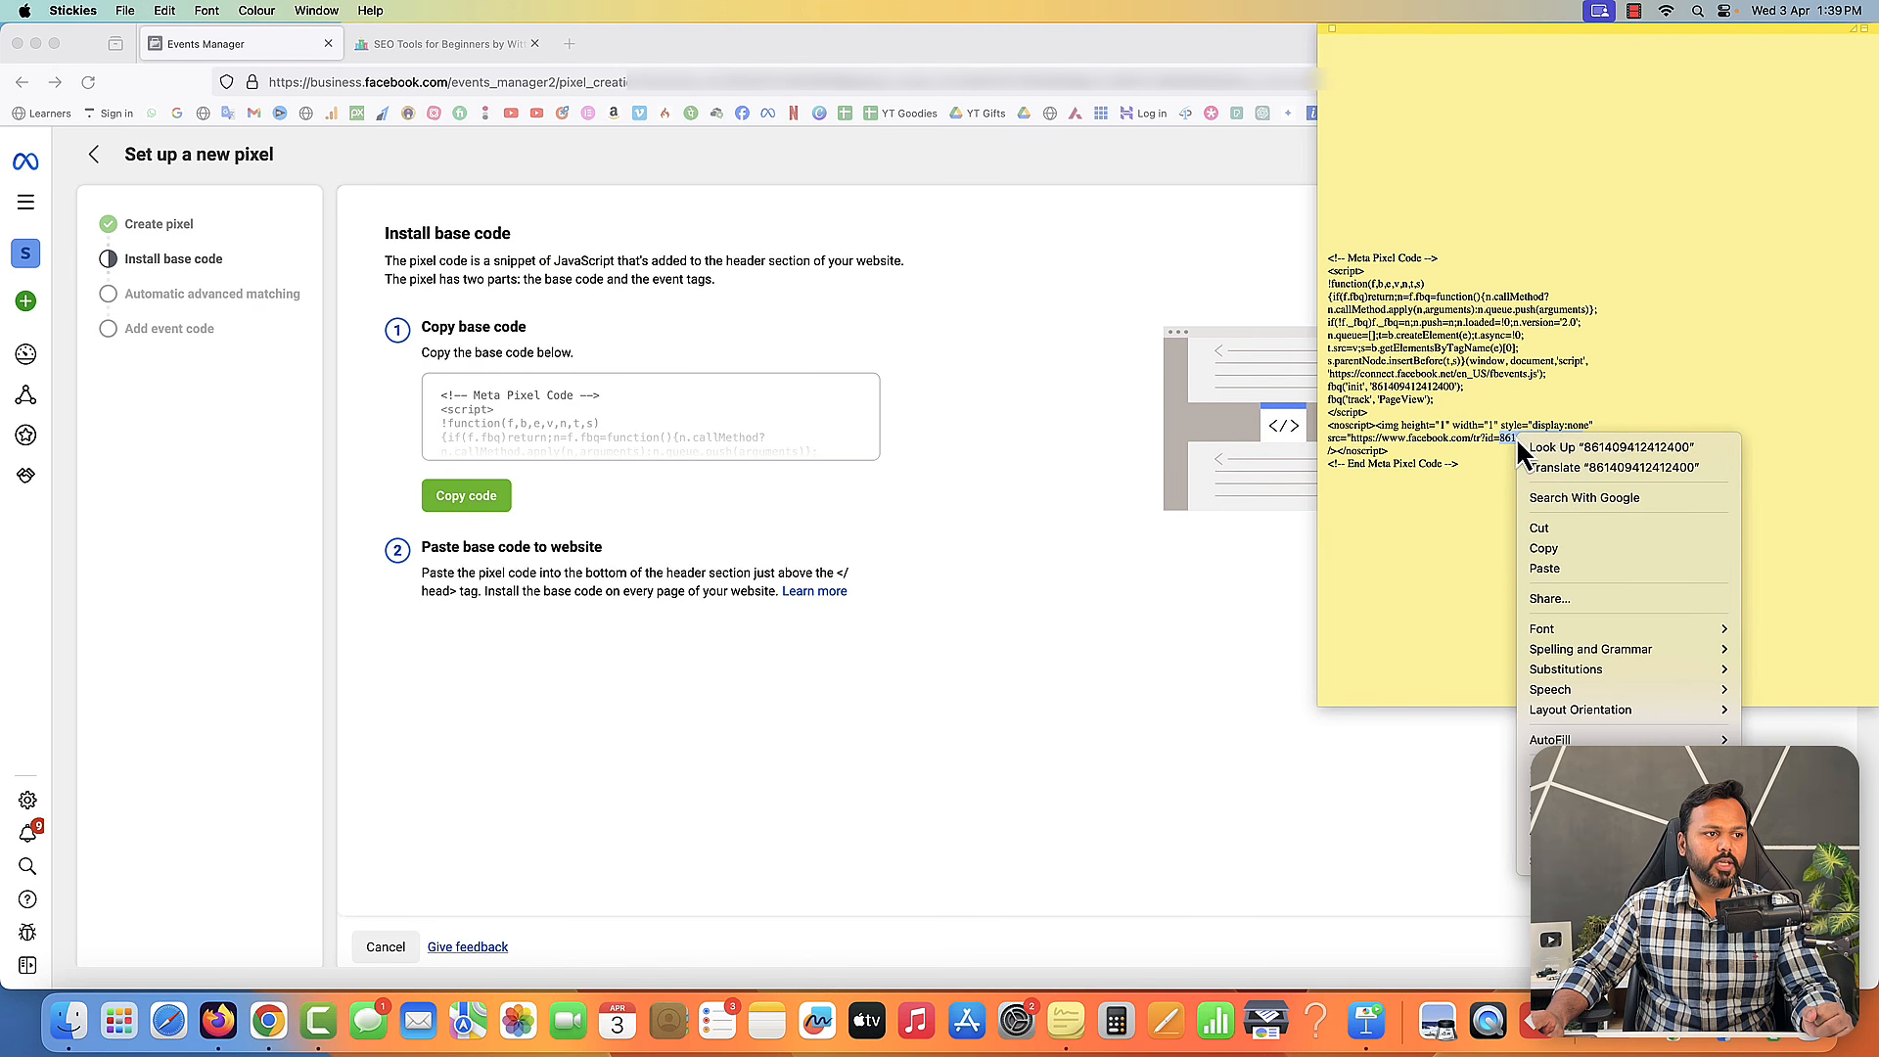
{"action": "left_click", "coordinate": [1554, 548]}
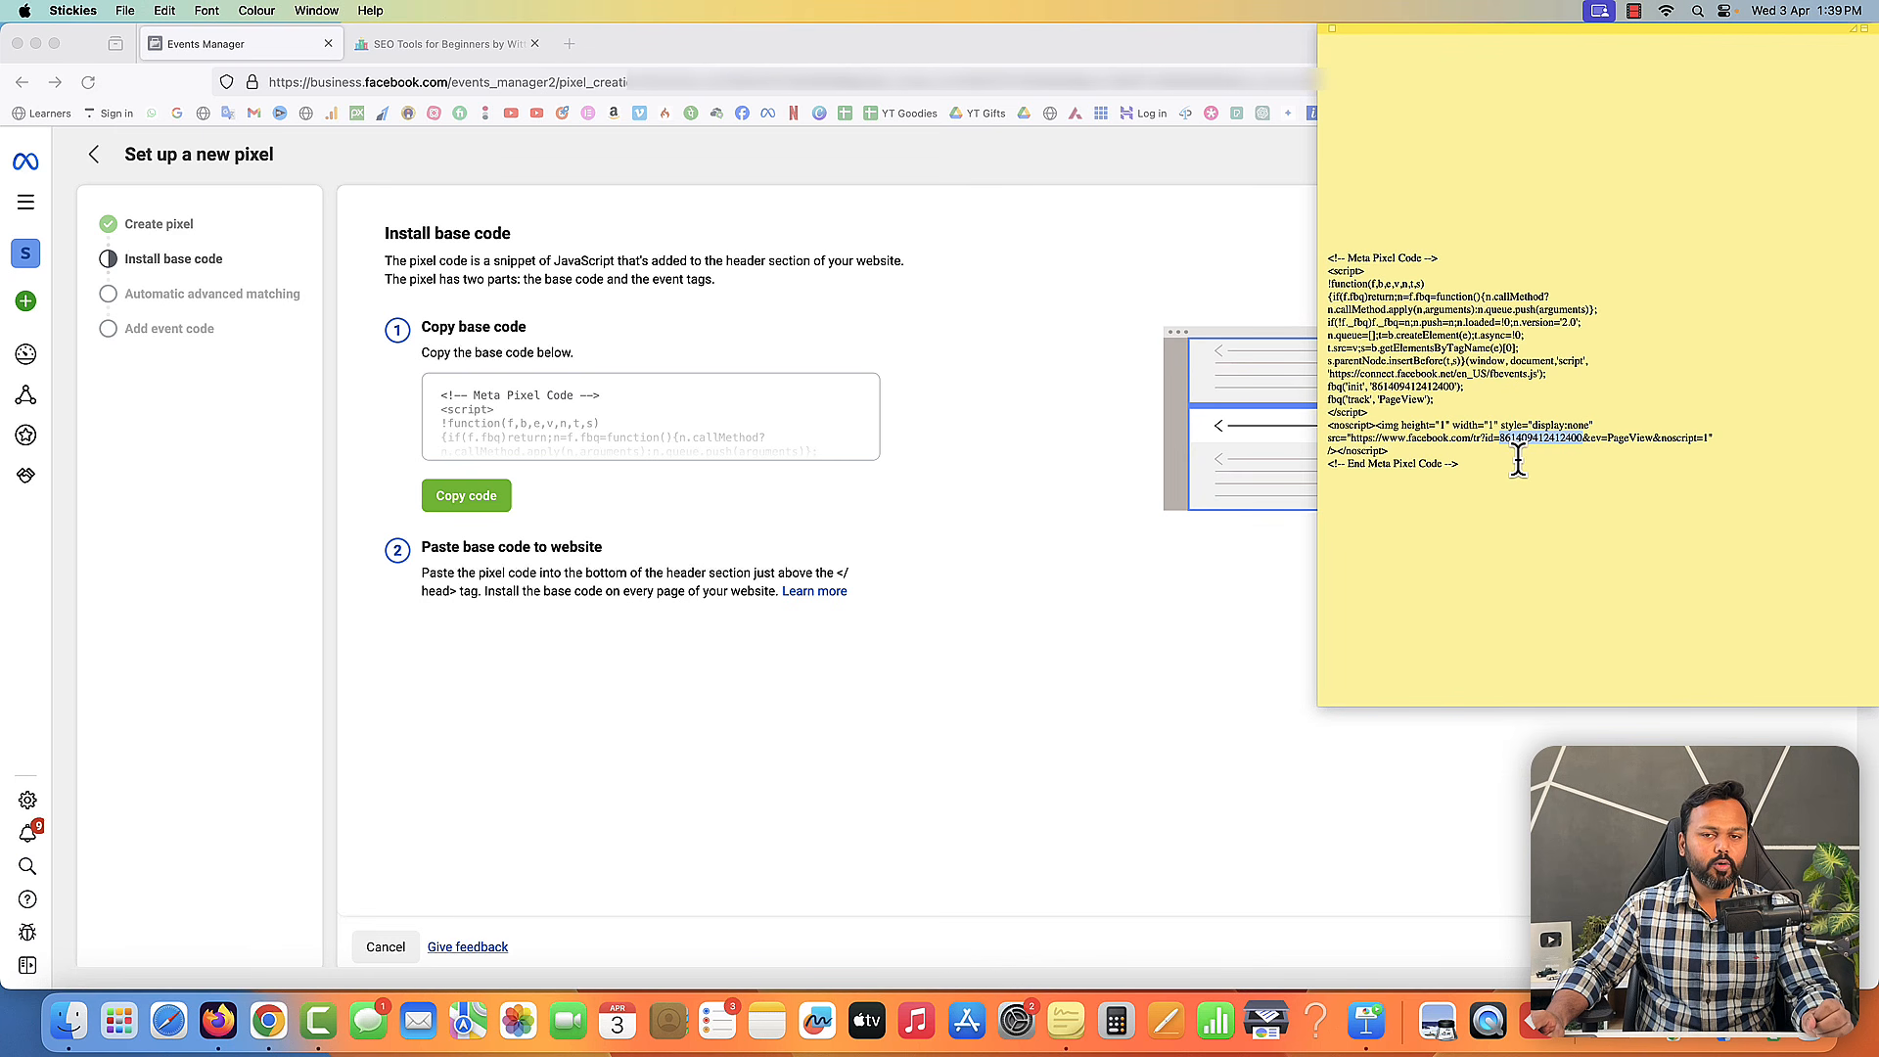
{"action": "left_click", "coordinate": [1518, 460]}
{"action": "left_click", "coordinate": [746, 337]}
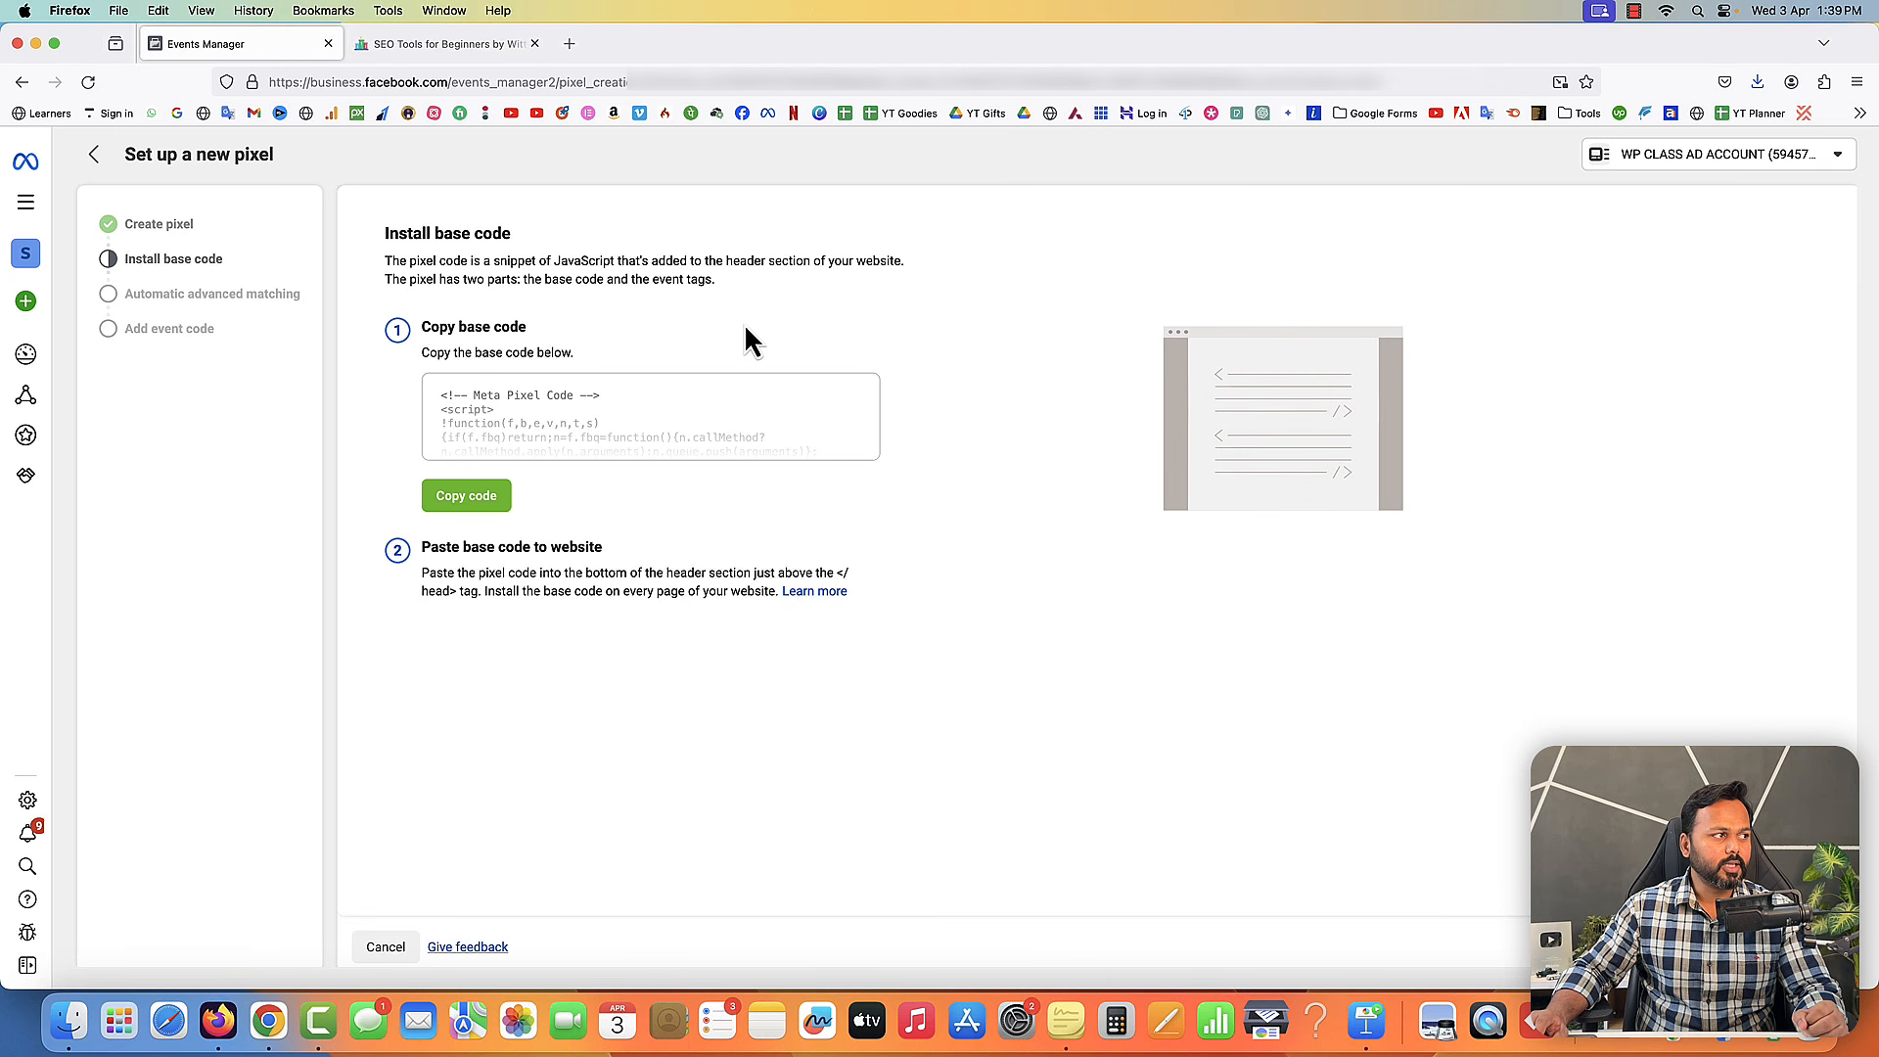
- Open the Add New Plugin page in the wittyrank.com WordPress admin
{"action": "left_click", "coordinate": [446, 50]}
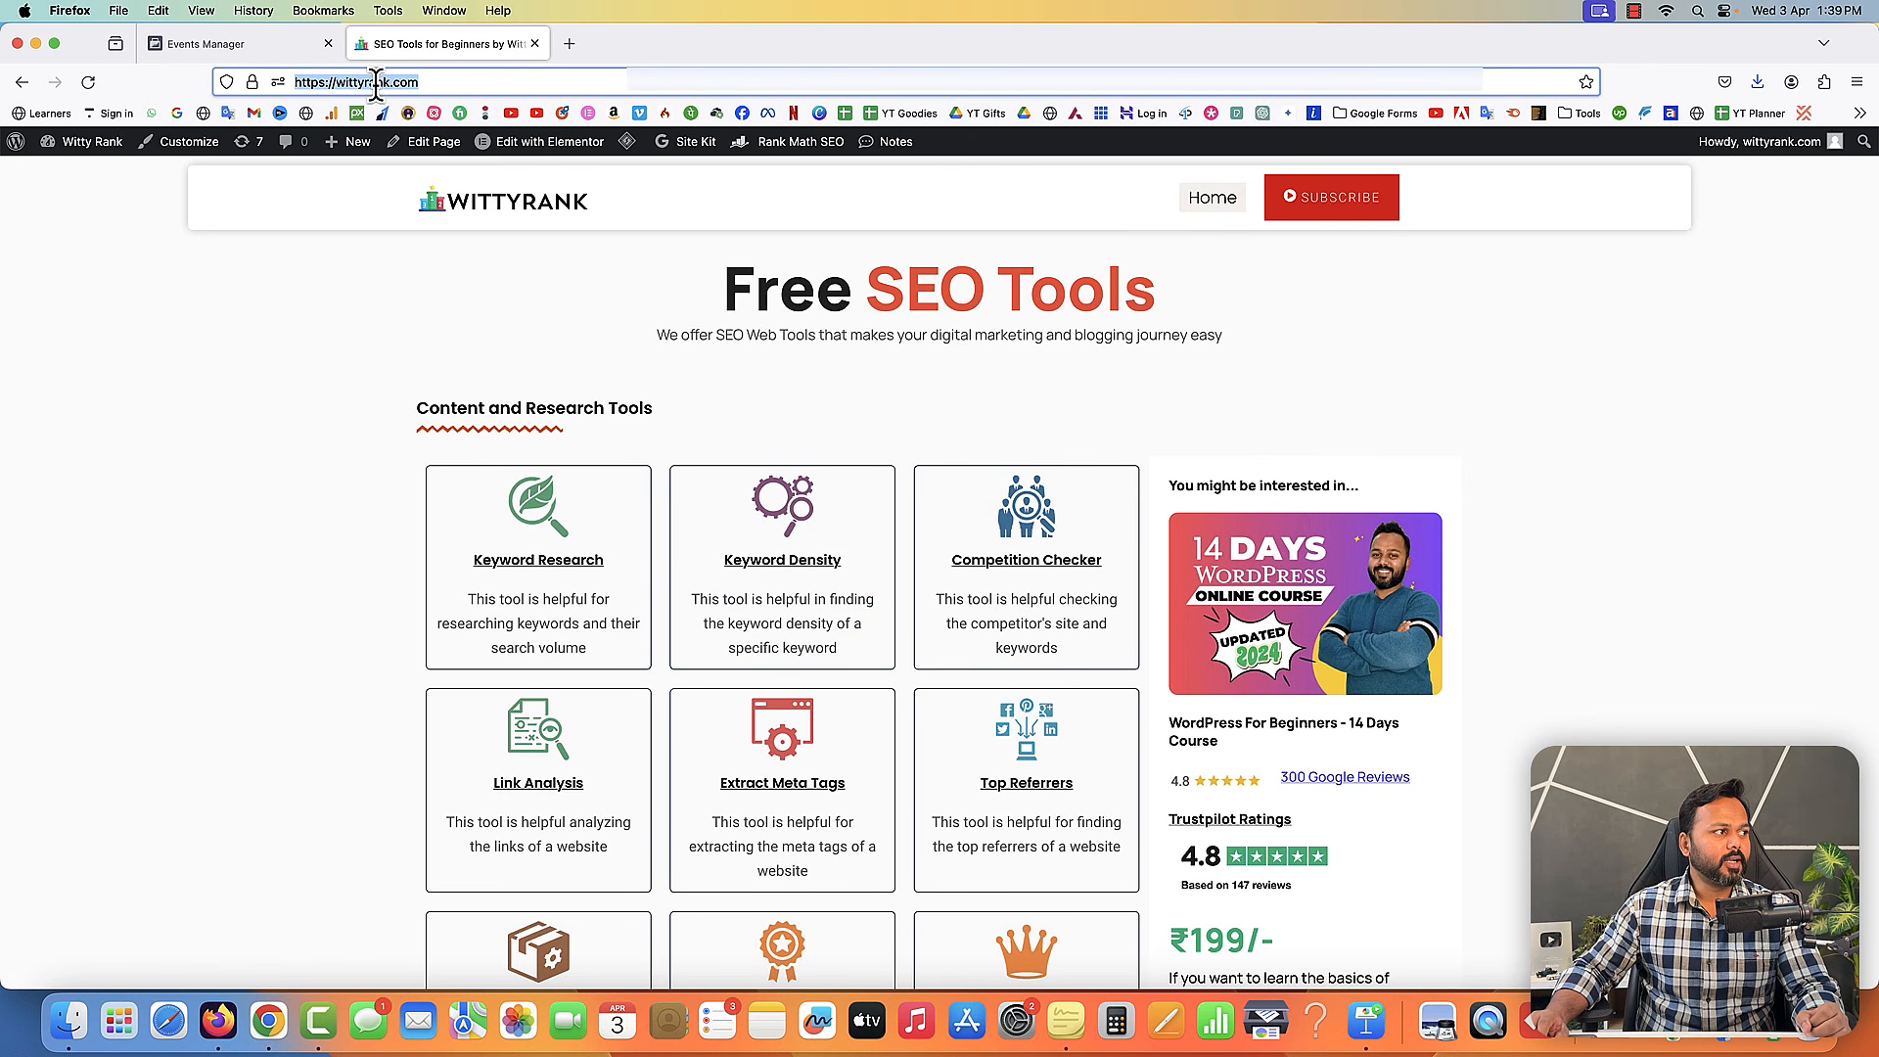
{"action": "left_click", "coordinate": [88, 168]}
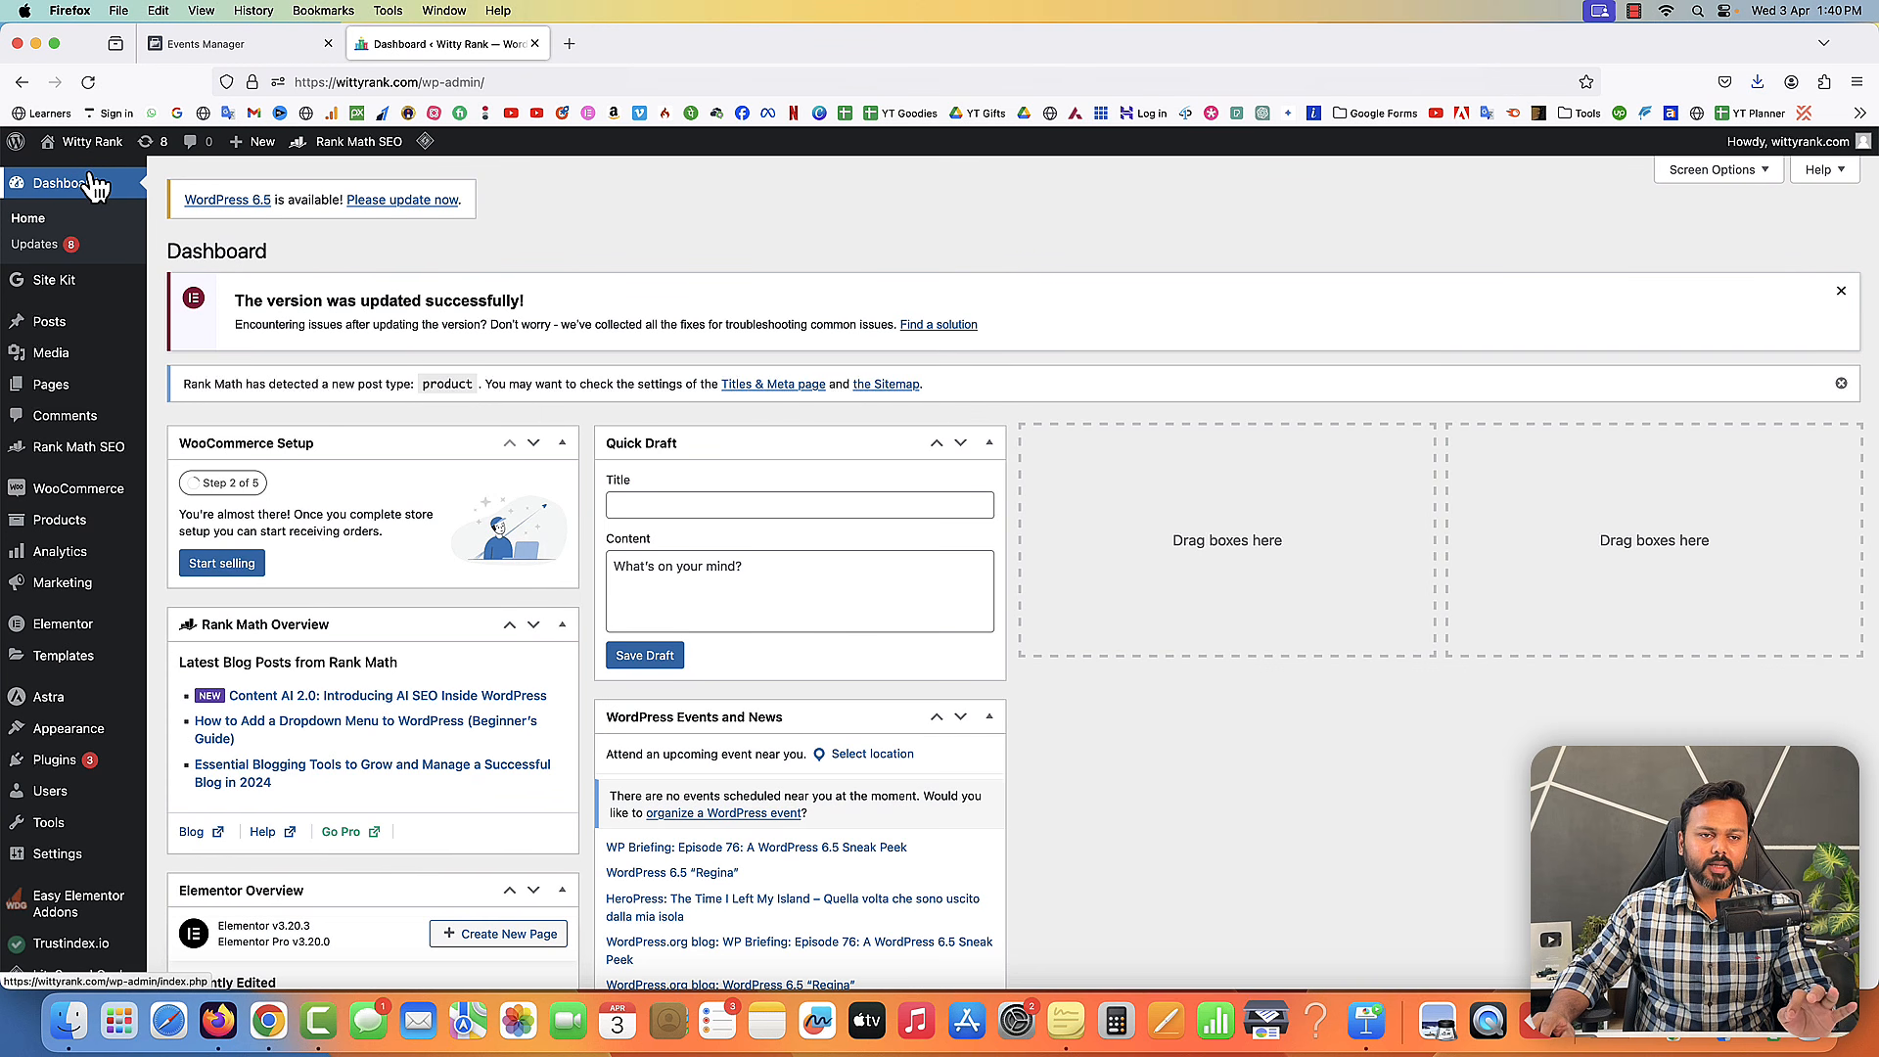
{"action": "mouse_move", "coordinate": [124, 780]}
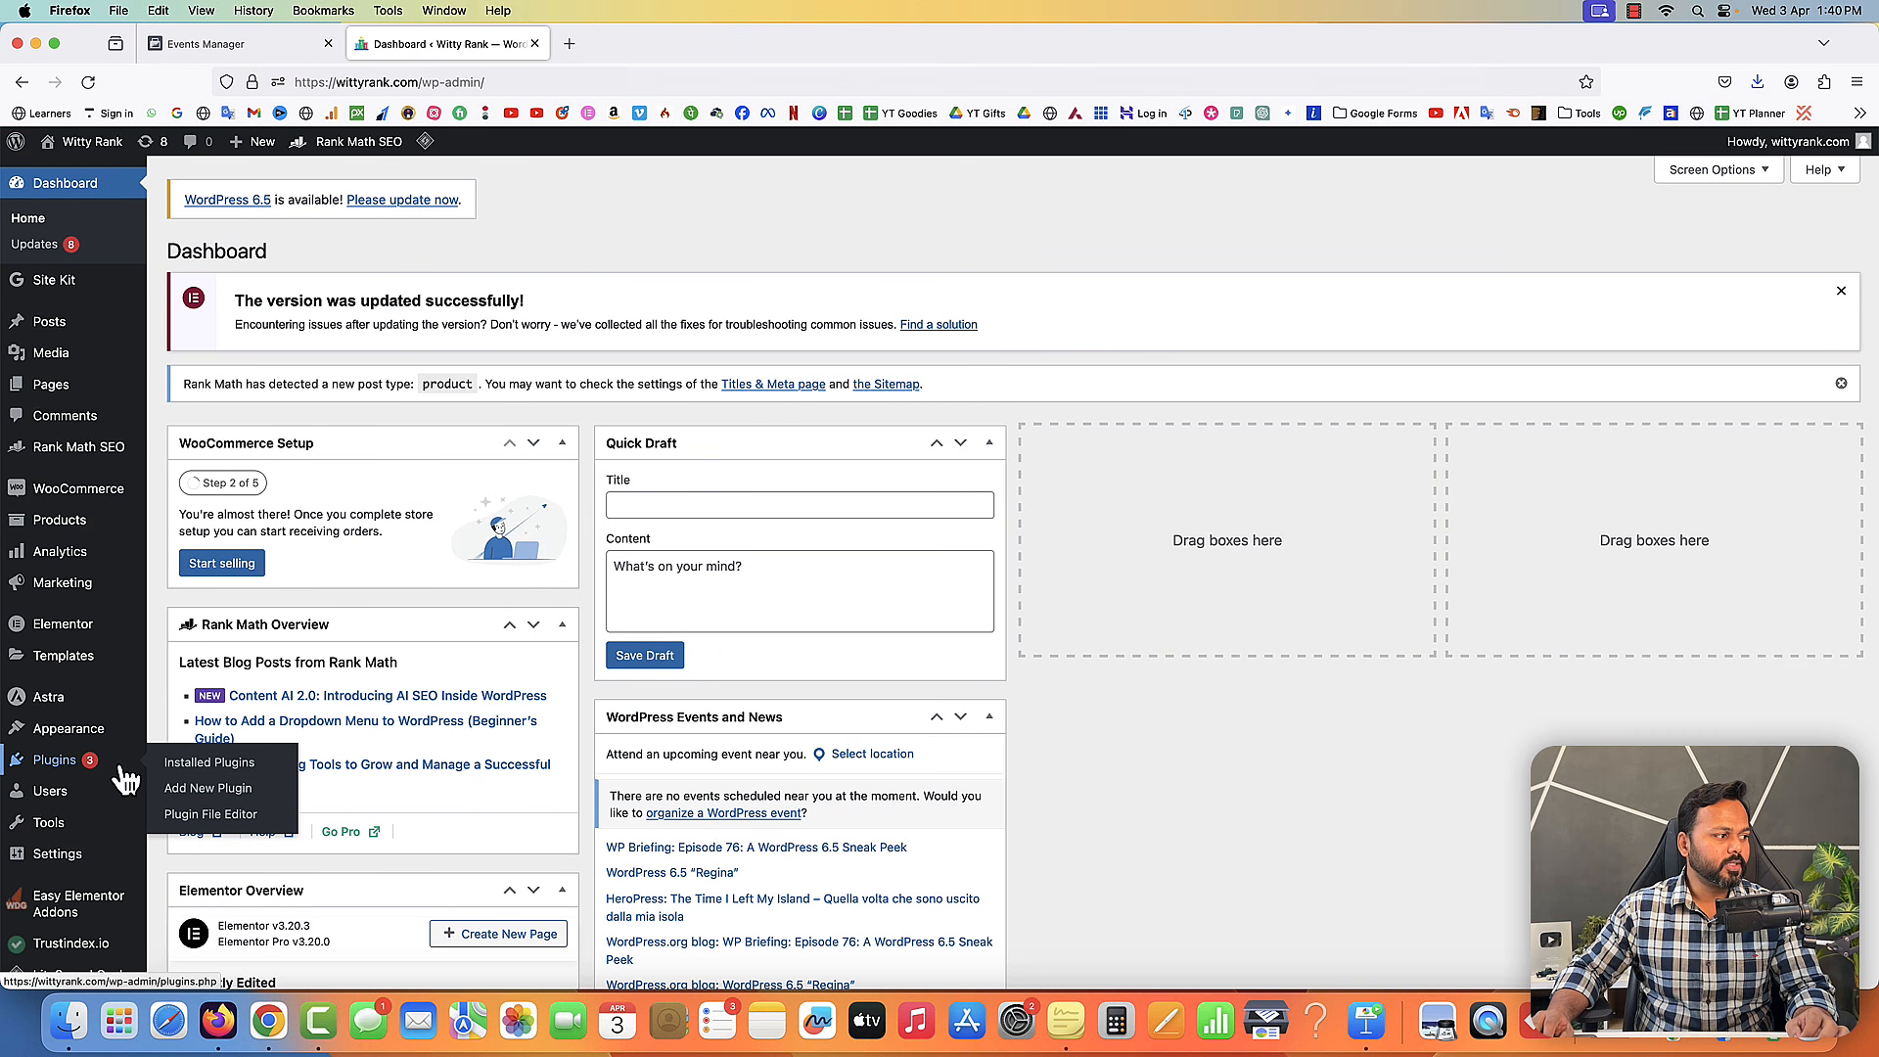
{"action": "left_click", "coordinate": [184, 791]}
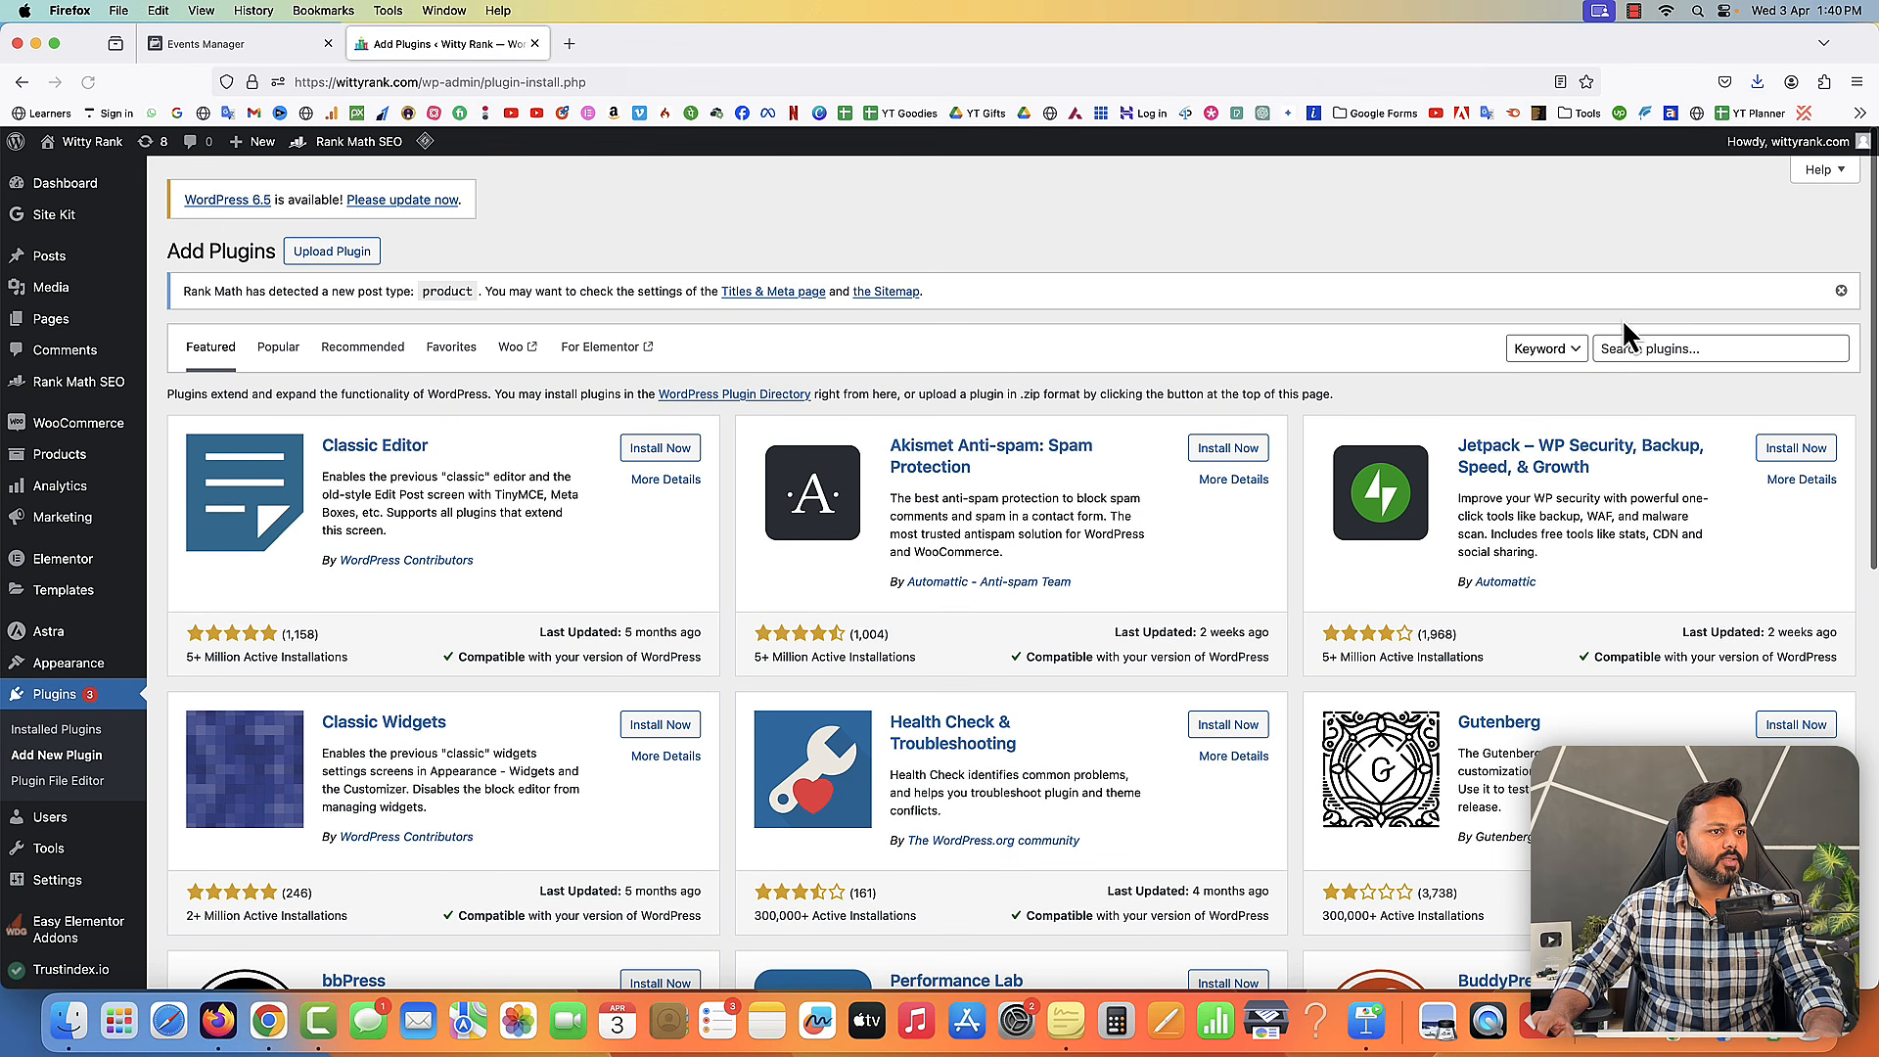
- Search plugins for pixelyoursite and install the PixelYourSite plugin
{"action": "left_click", "coordinate": [1632, 348]}
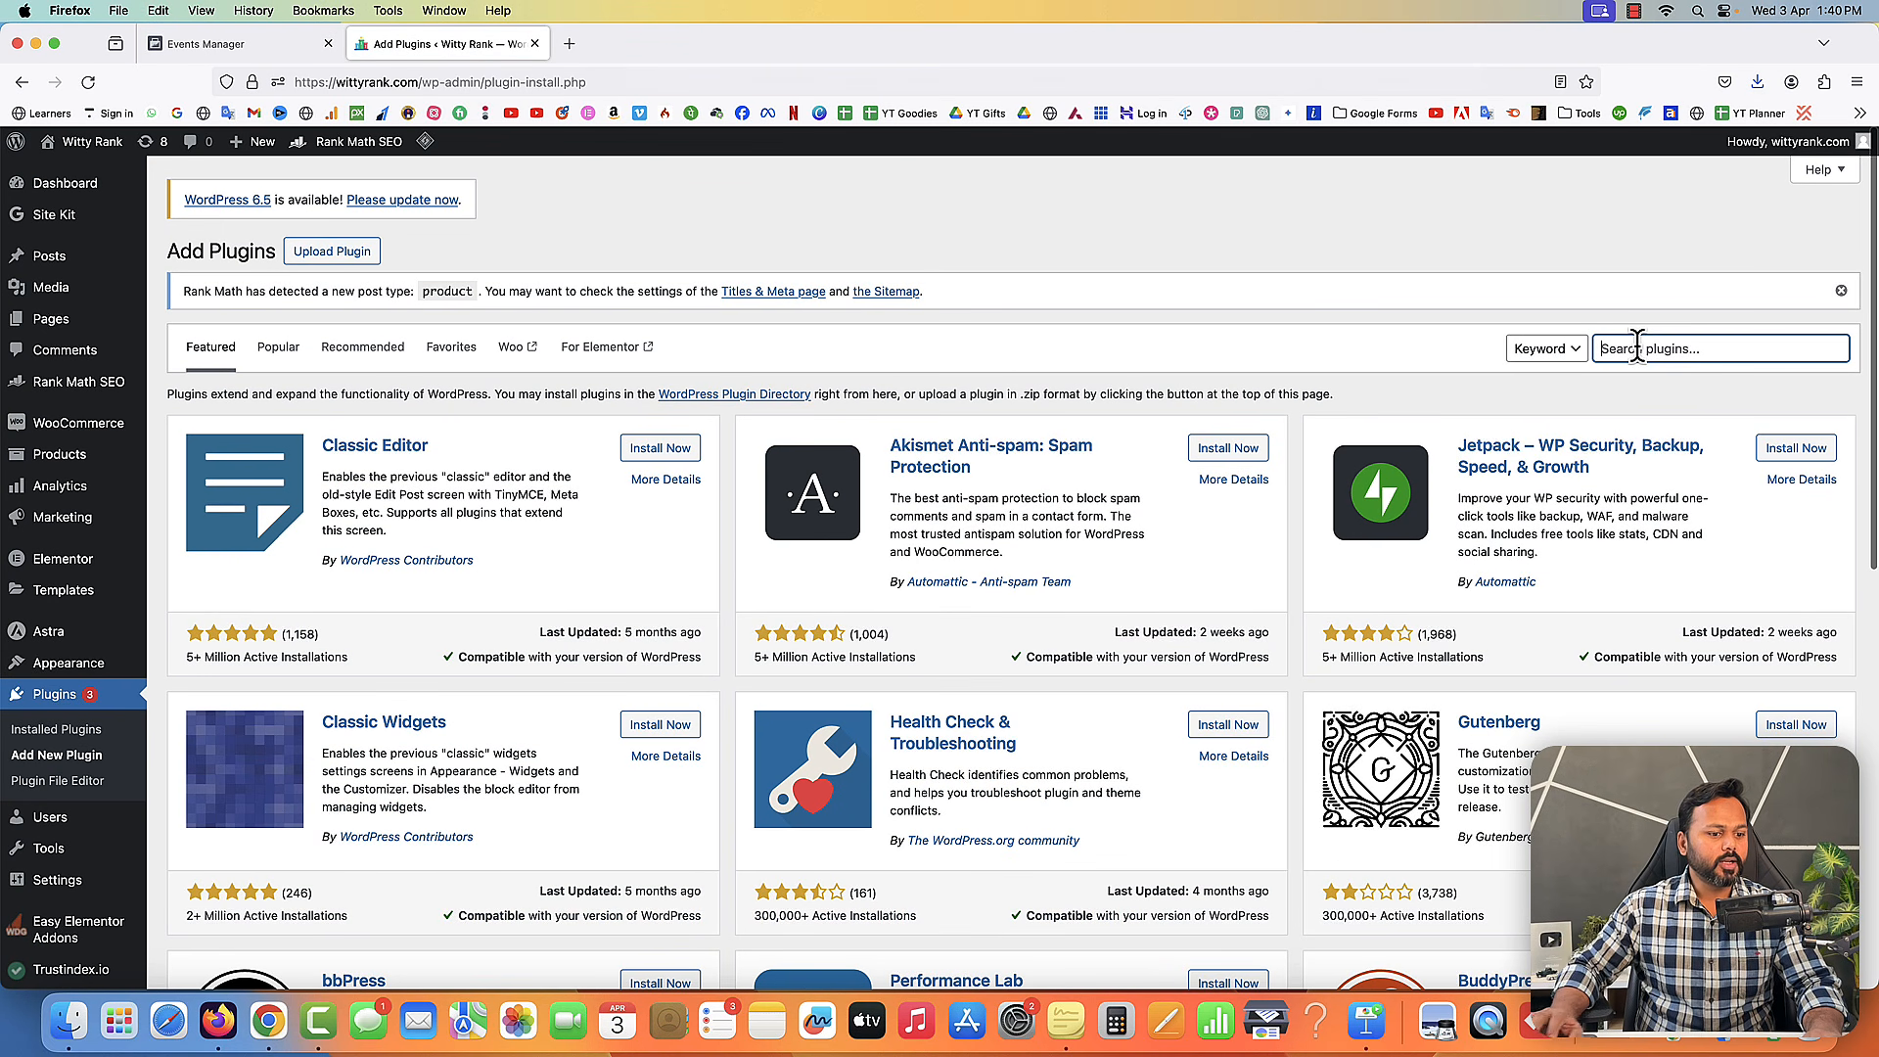
{"action": "type", "text": "pixelyoursite"}
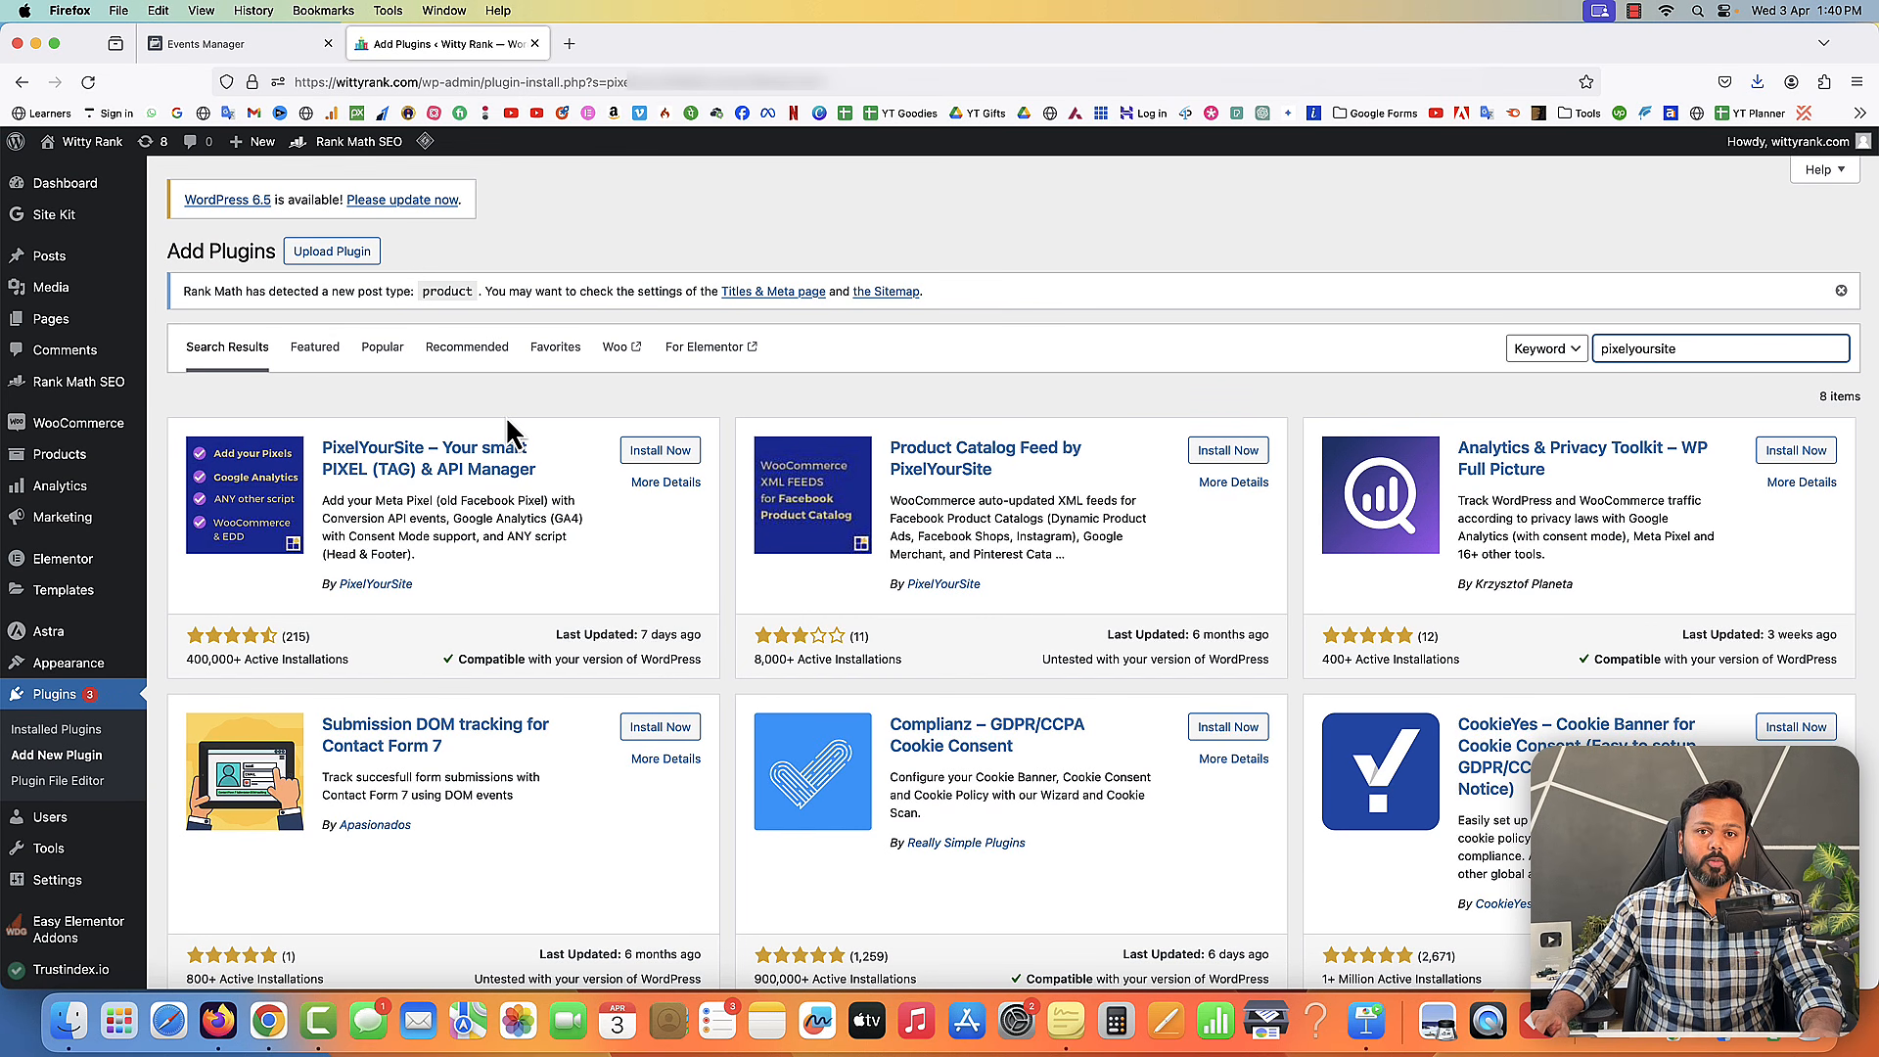
{"action": "left_click", "coordinate": [661, 452]}
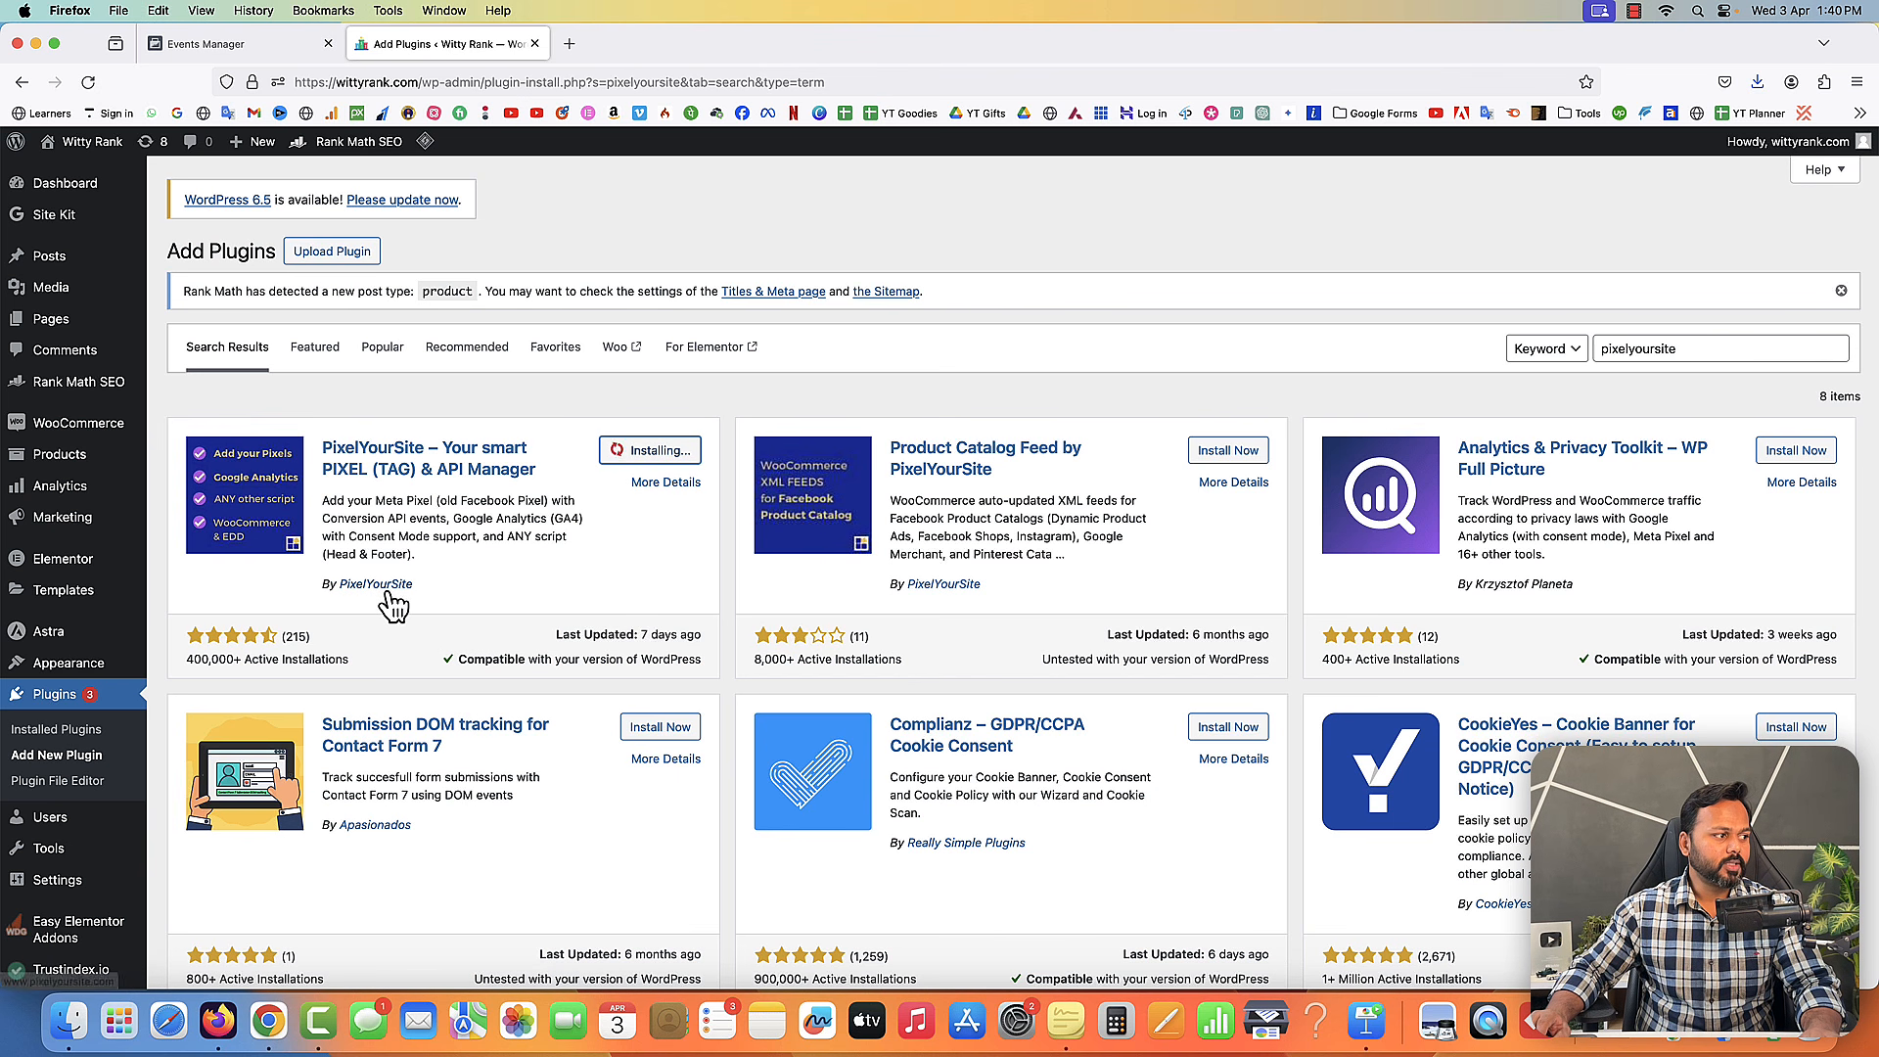
- Activate the PixelYourSite plugin and open its dashboard
{"action": "left_click", "coordinate": [689, 453]}
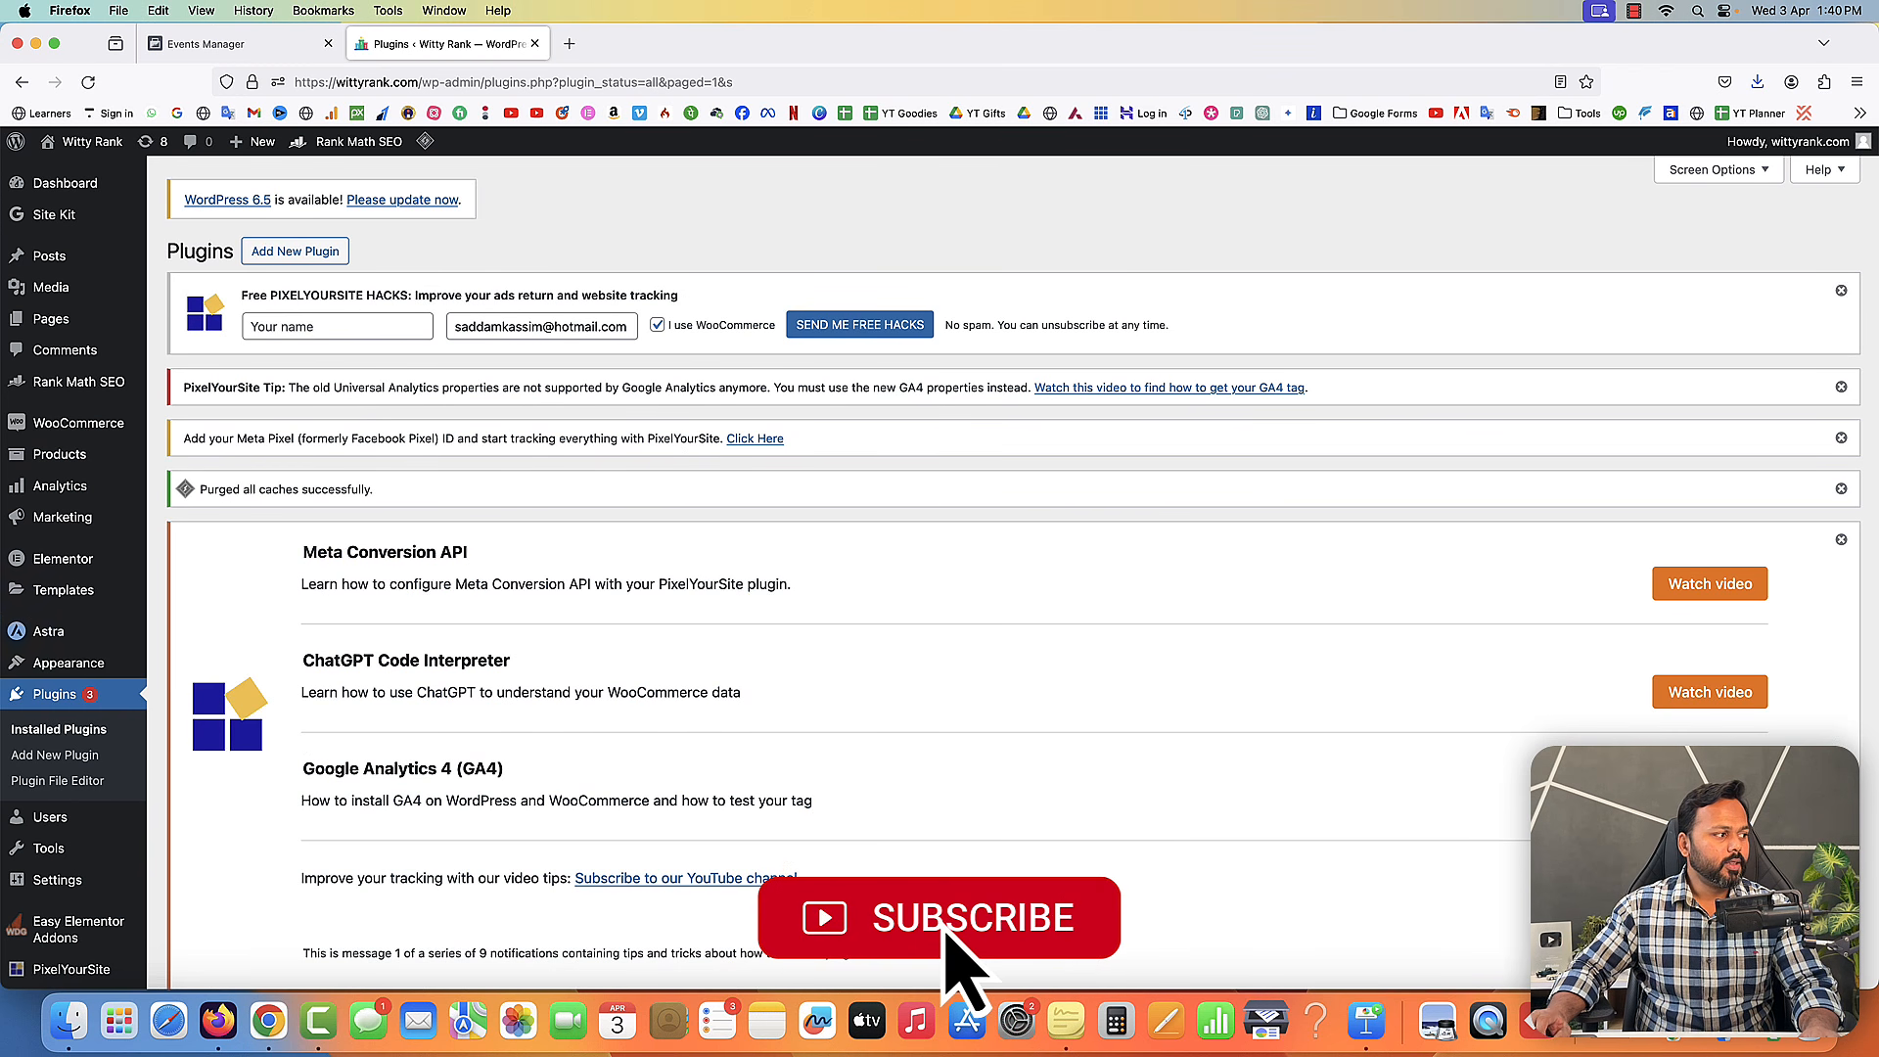
{"action": "scroll", "coordinate": [72, 637], "scroll_direction": "down", "scroll_amount": 5}
{"action": "mouse_move", "coordinate": [74, 878]}
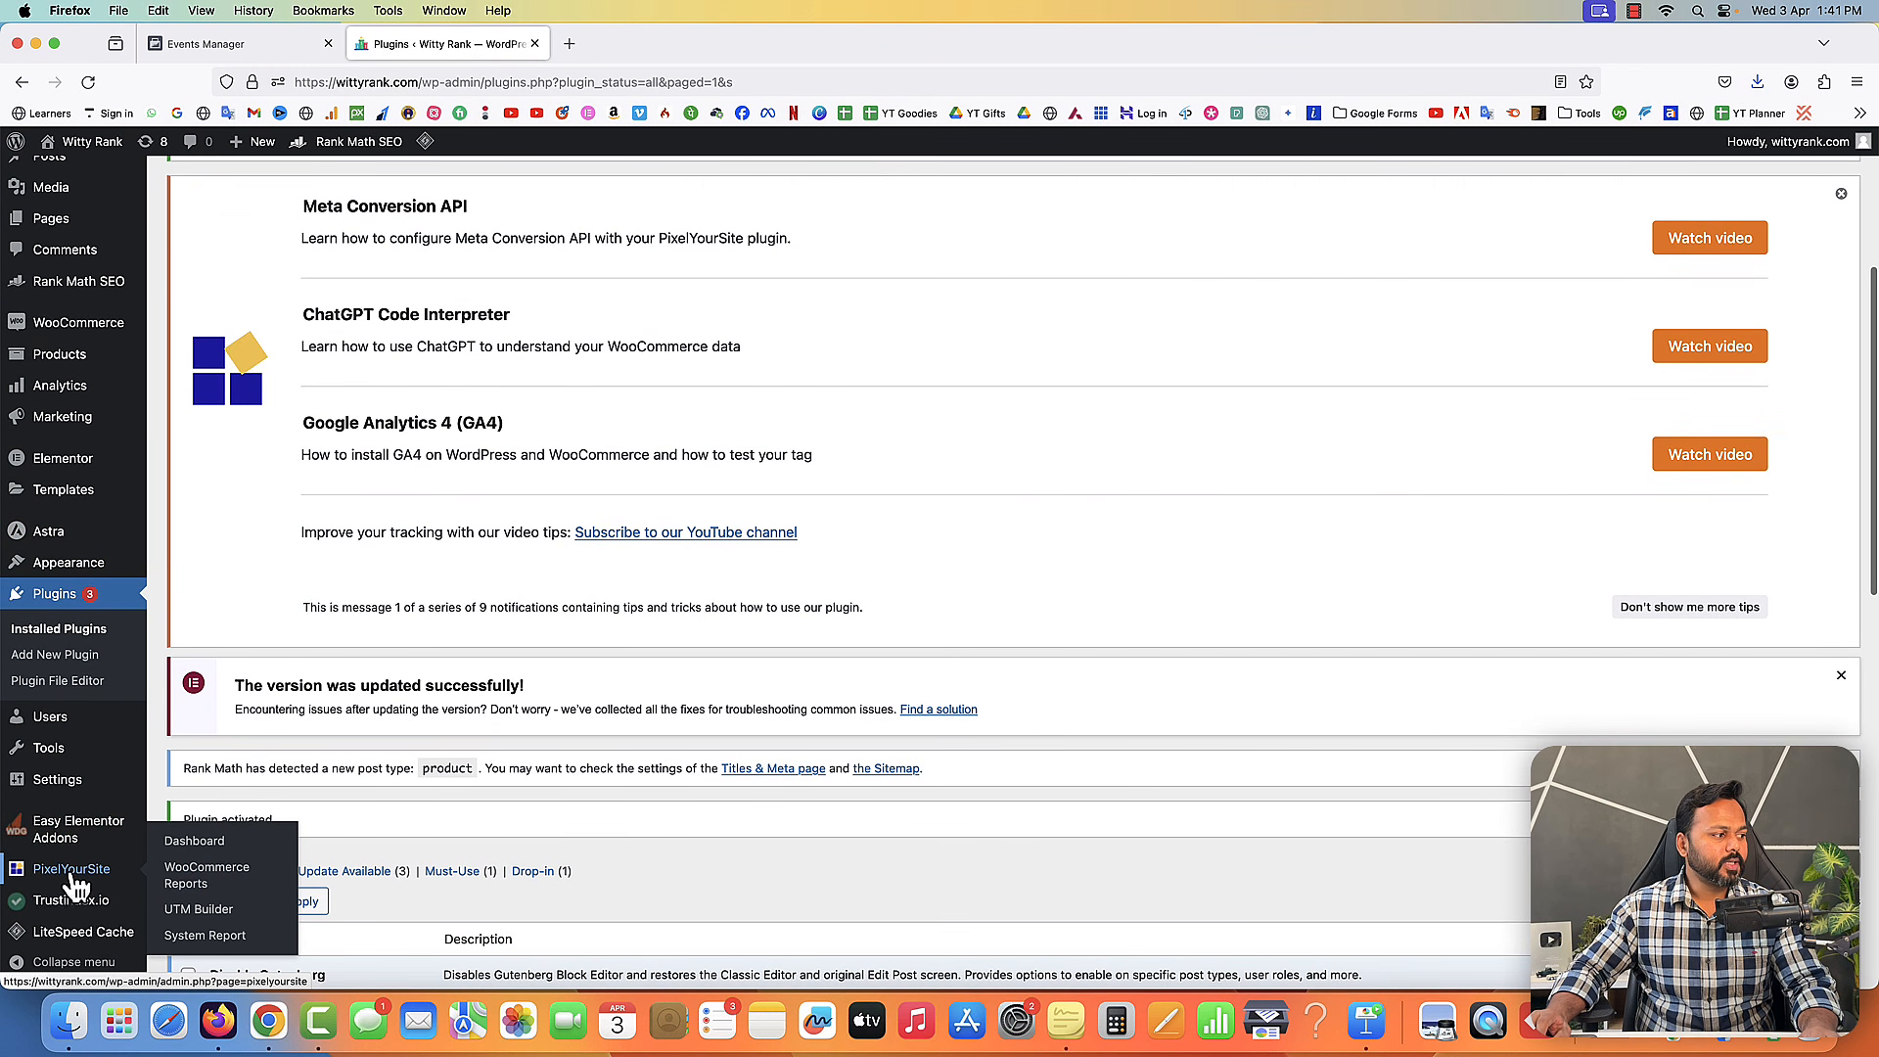
{"action": "left_click", "coordinate": [196, 841]}
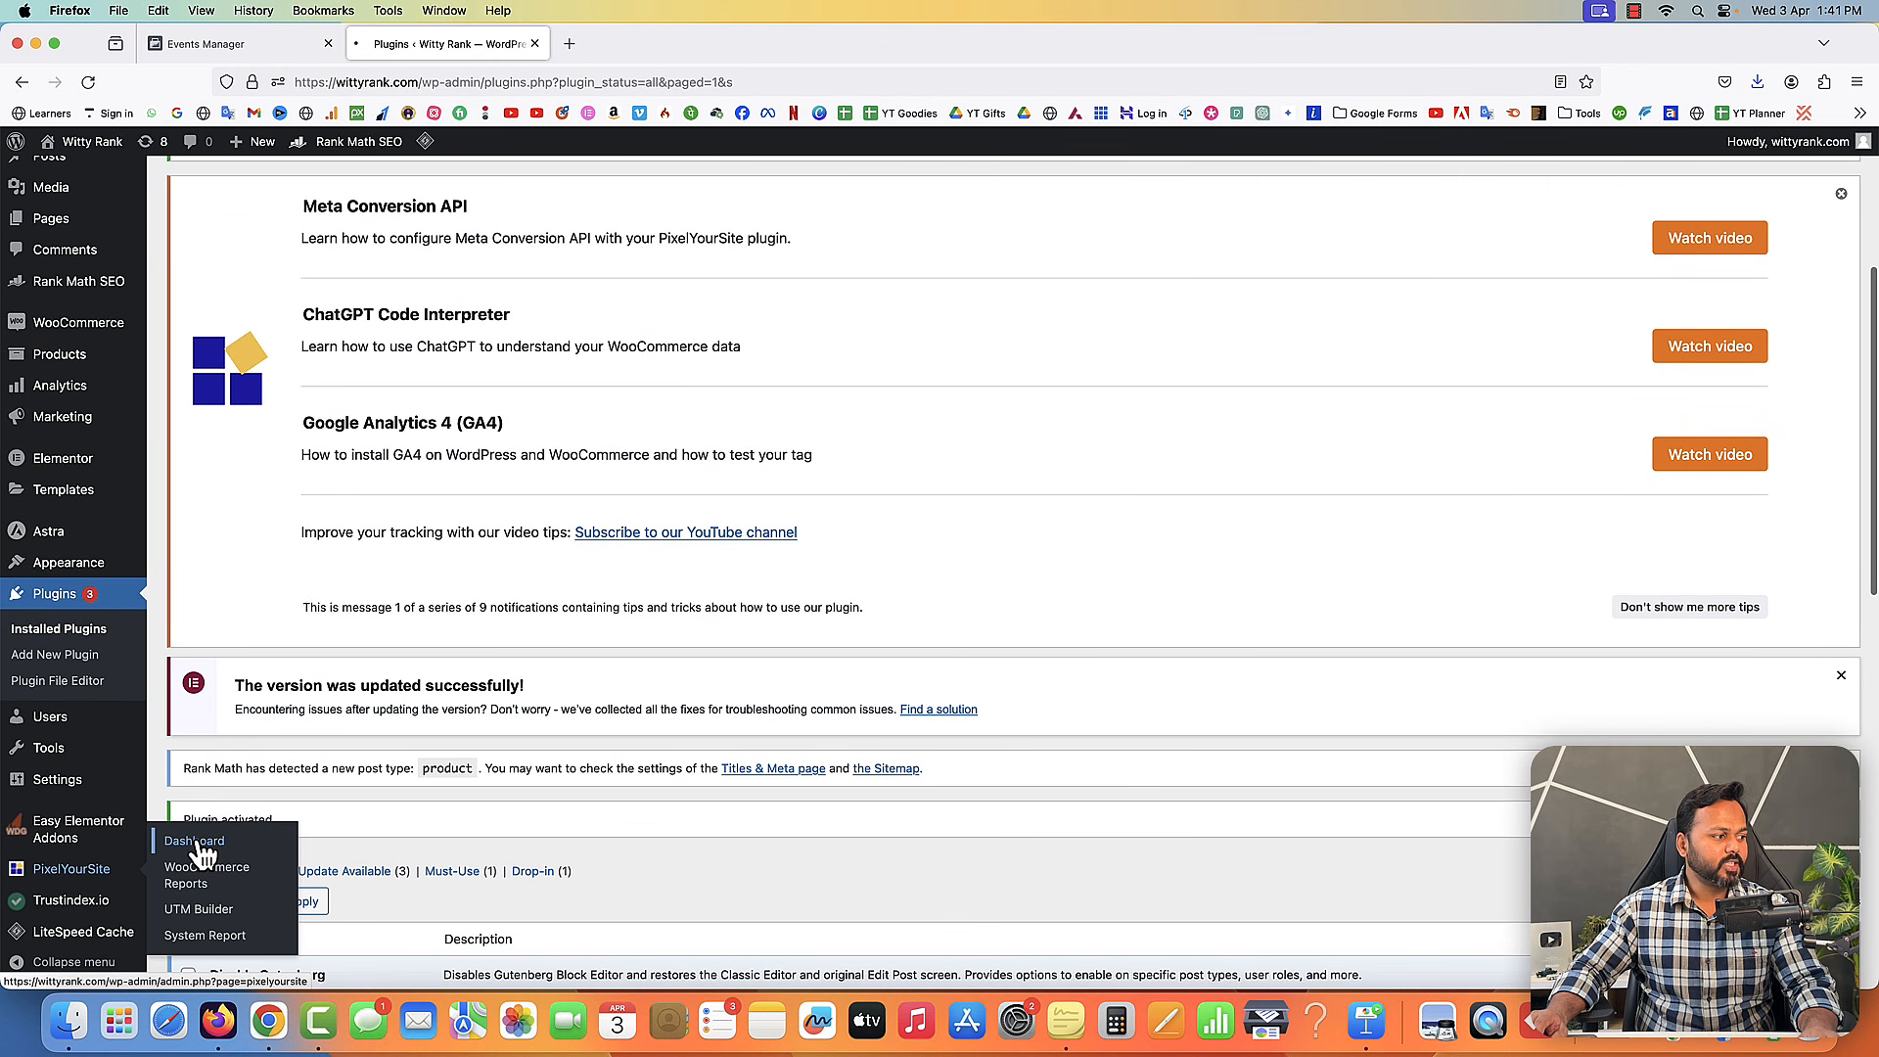
- Expand the Meta Pixel settings on PixelYourSite's General tab and select the Meta Pixel ID field
{"action": "scroll", "coordinate": [588, 661], "scroll_direction": "down", "scroll_amount": 10}
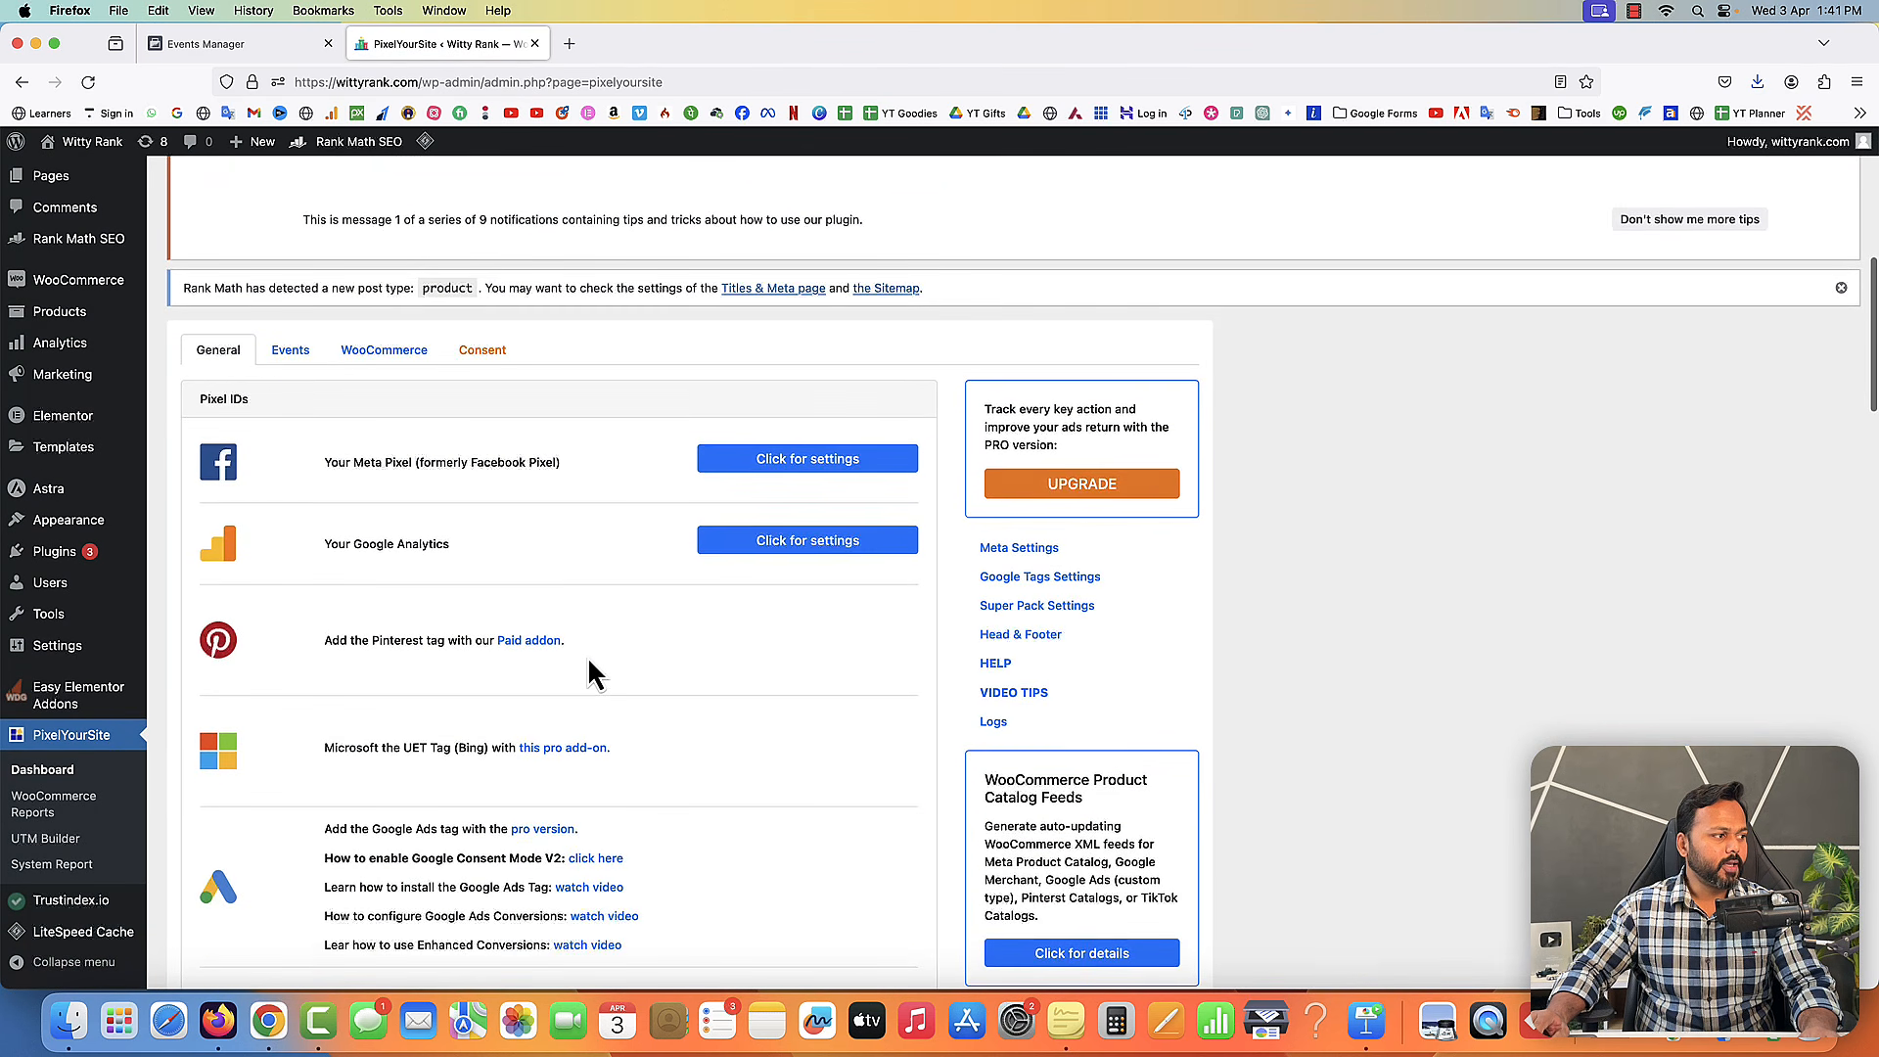
{"action": "left_click_drag", "start_coordinate": [326, 440], "coordinate": [378, 439]}
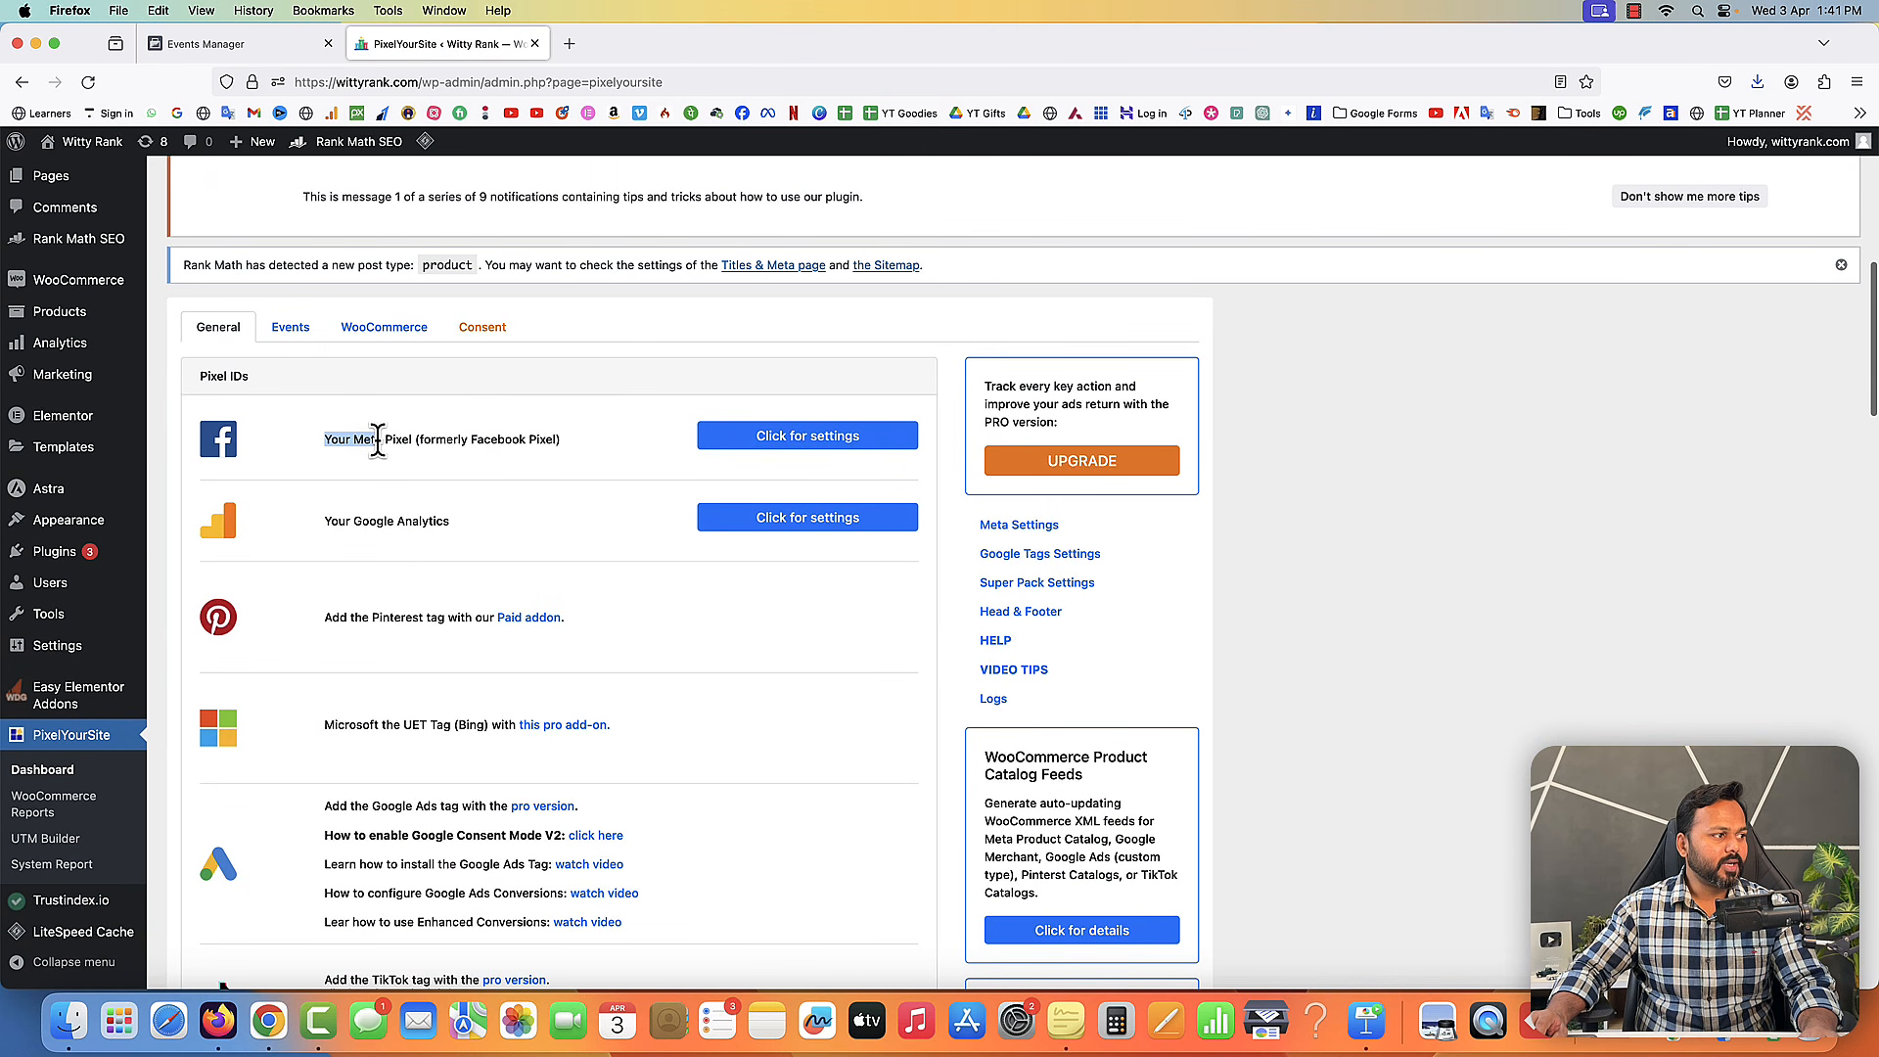
{"action": "left_click", "coordinate": [817, 443]}
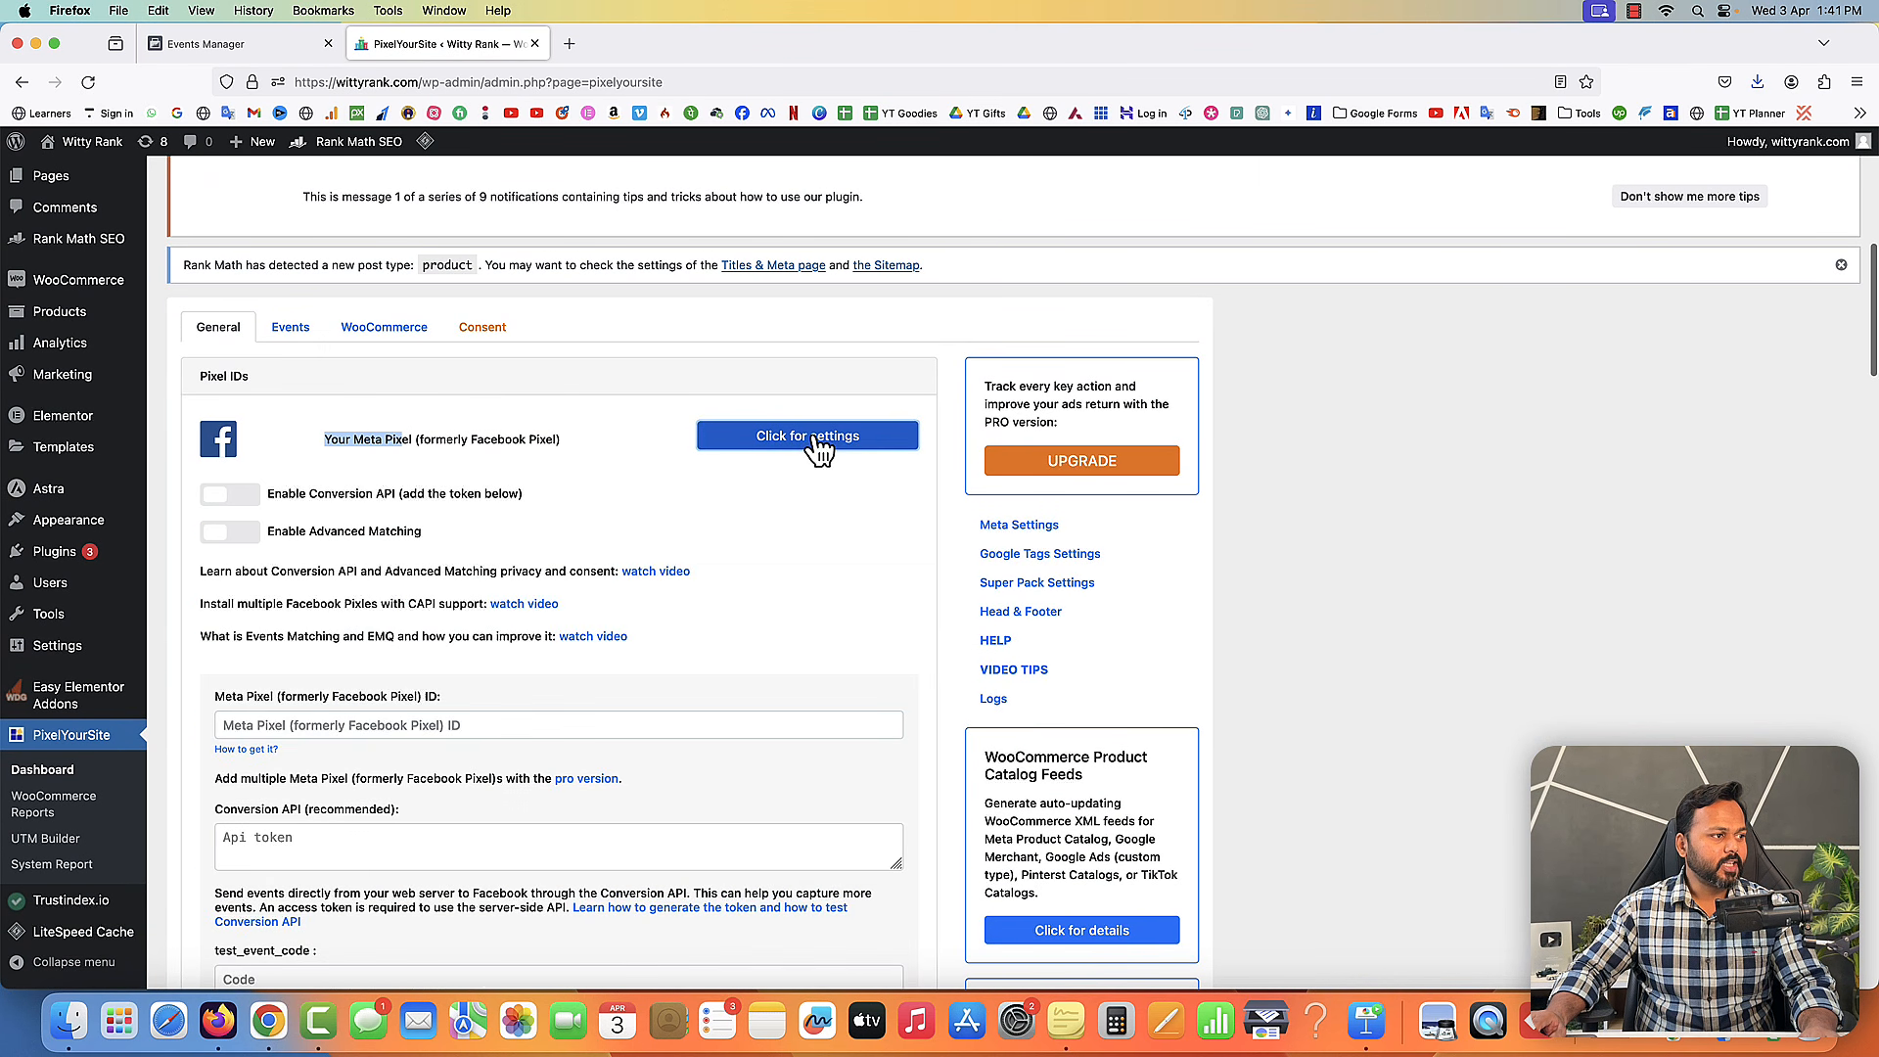
{"action": "scroll", "coordinate": [465, 606], "scroll_direction": "down", "scroll_amount": 3}
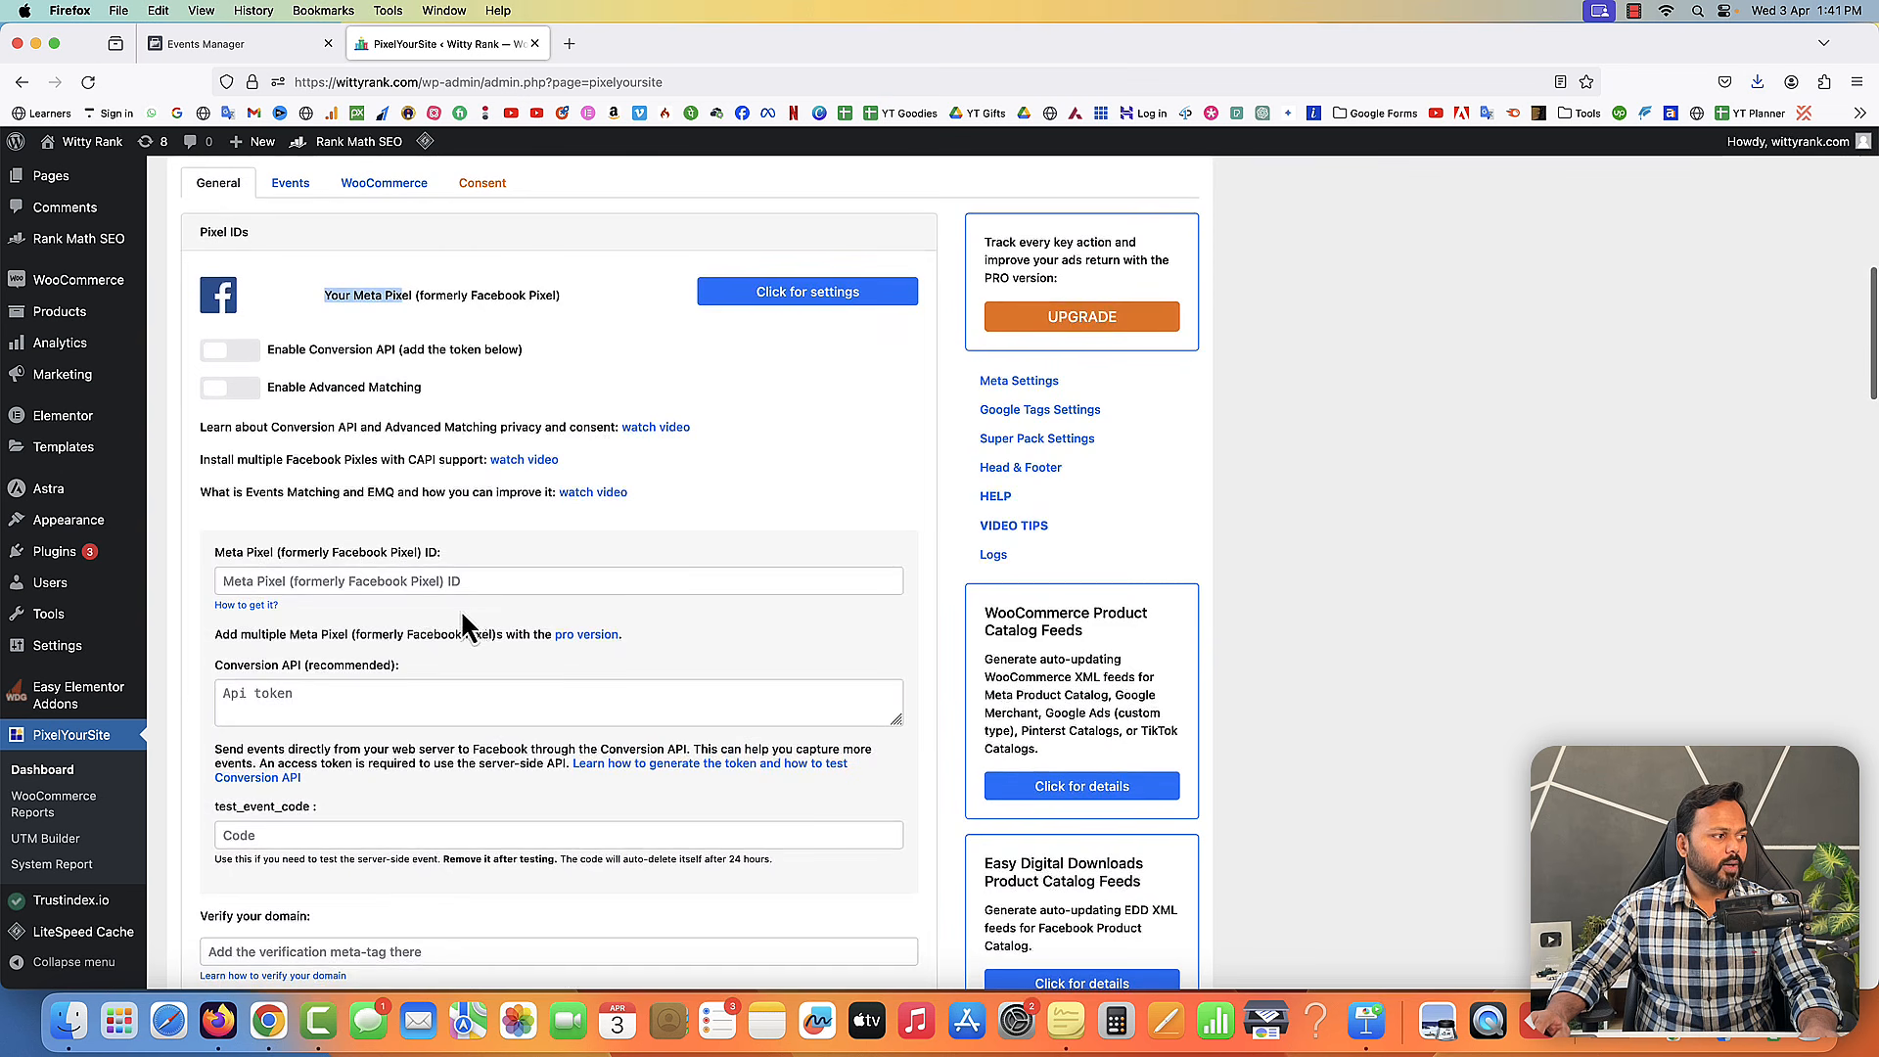
{"action": "left_click", "coordinate": [342, 579]}
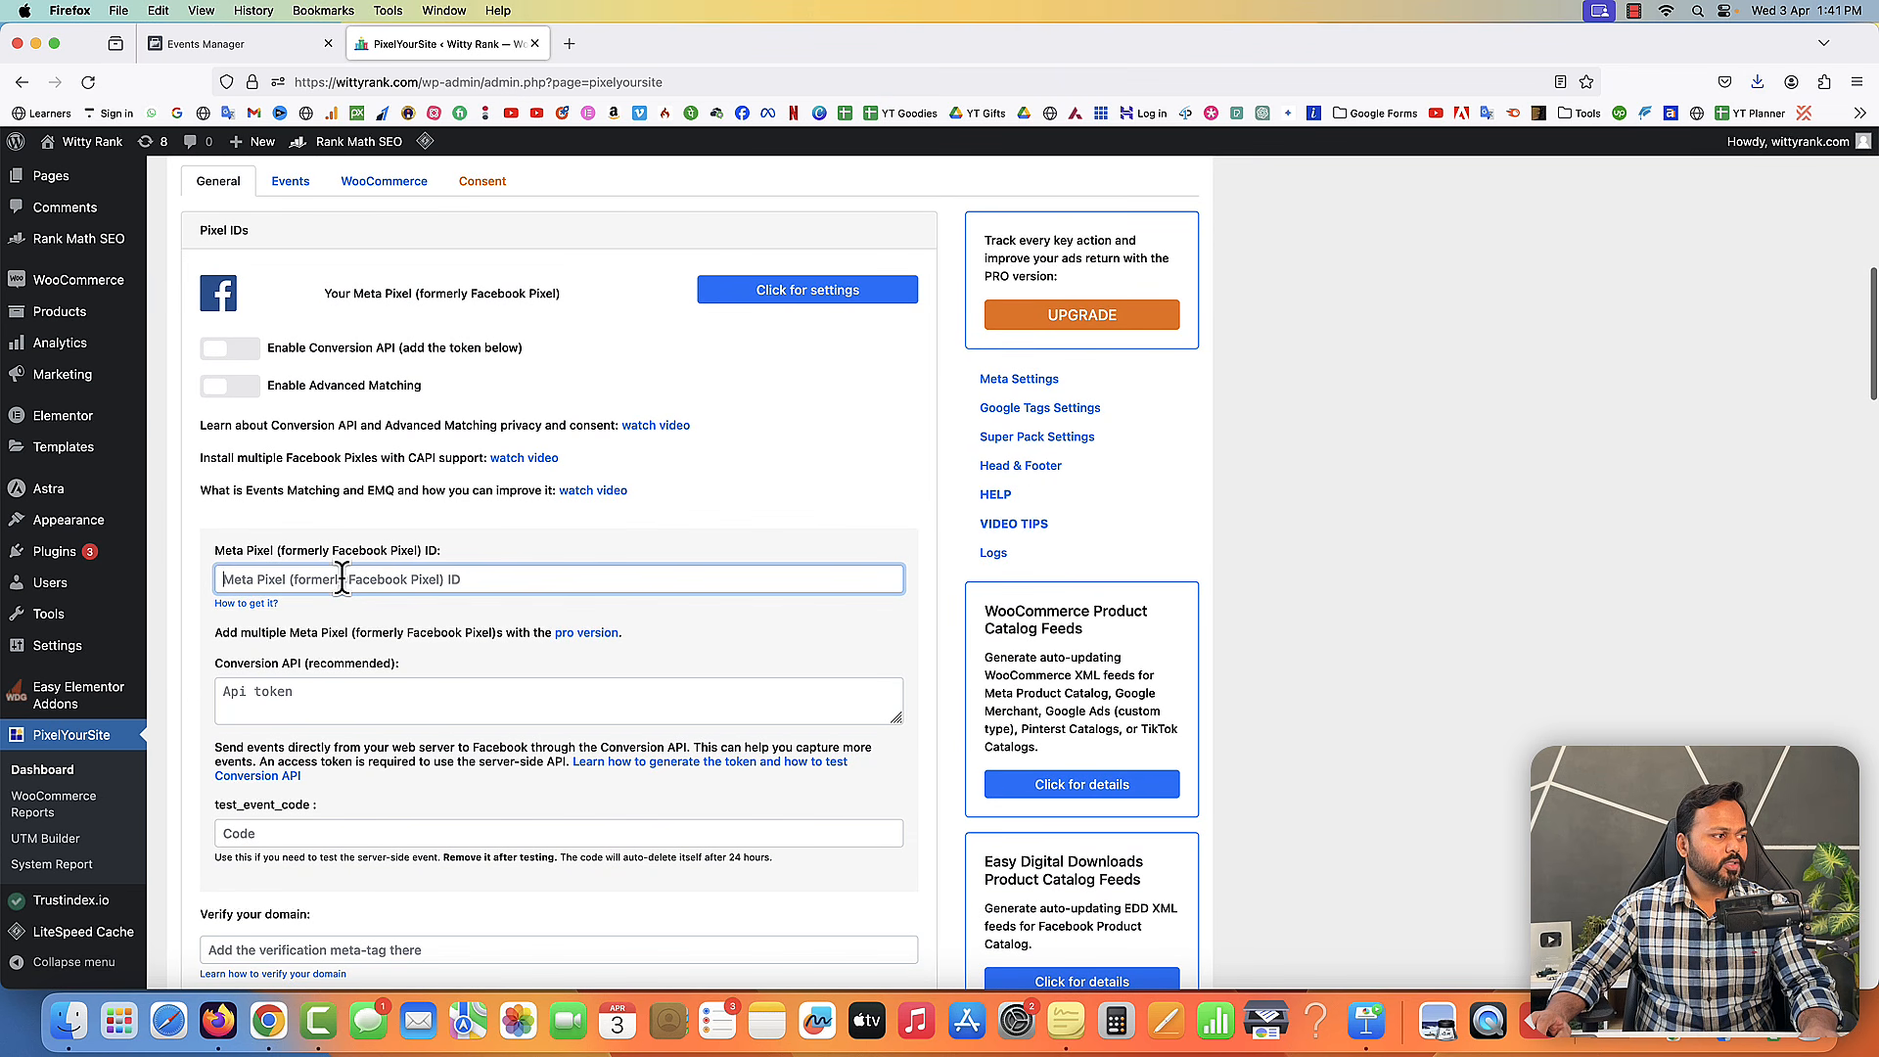
- Copy the pixel ID from the sticky note and paste it into the Meta Pixel ID field
{"action": "left_click", "coordinate": [1066, 1021]}
{"action": "double_click", "coordinate": [1522, 439]}
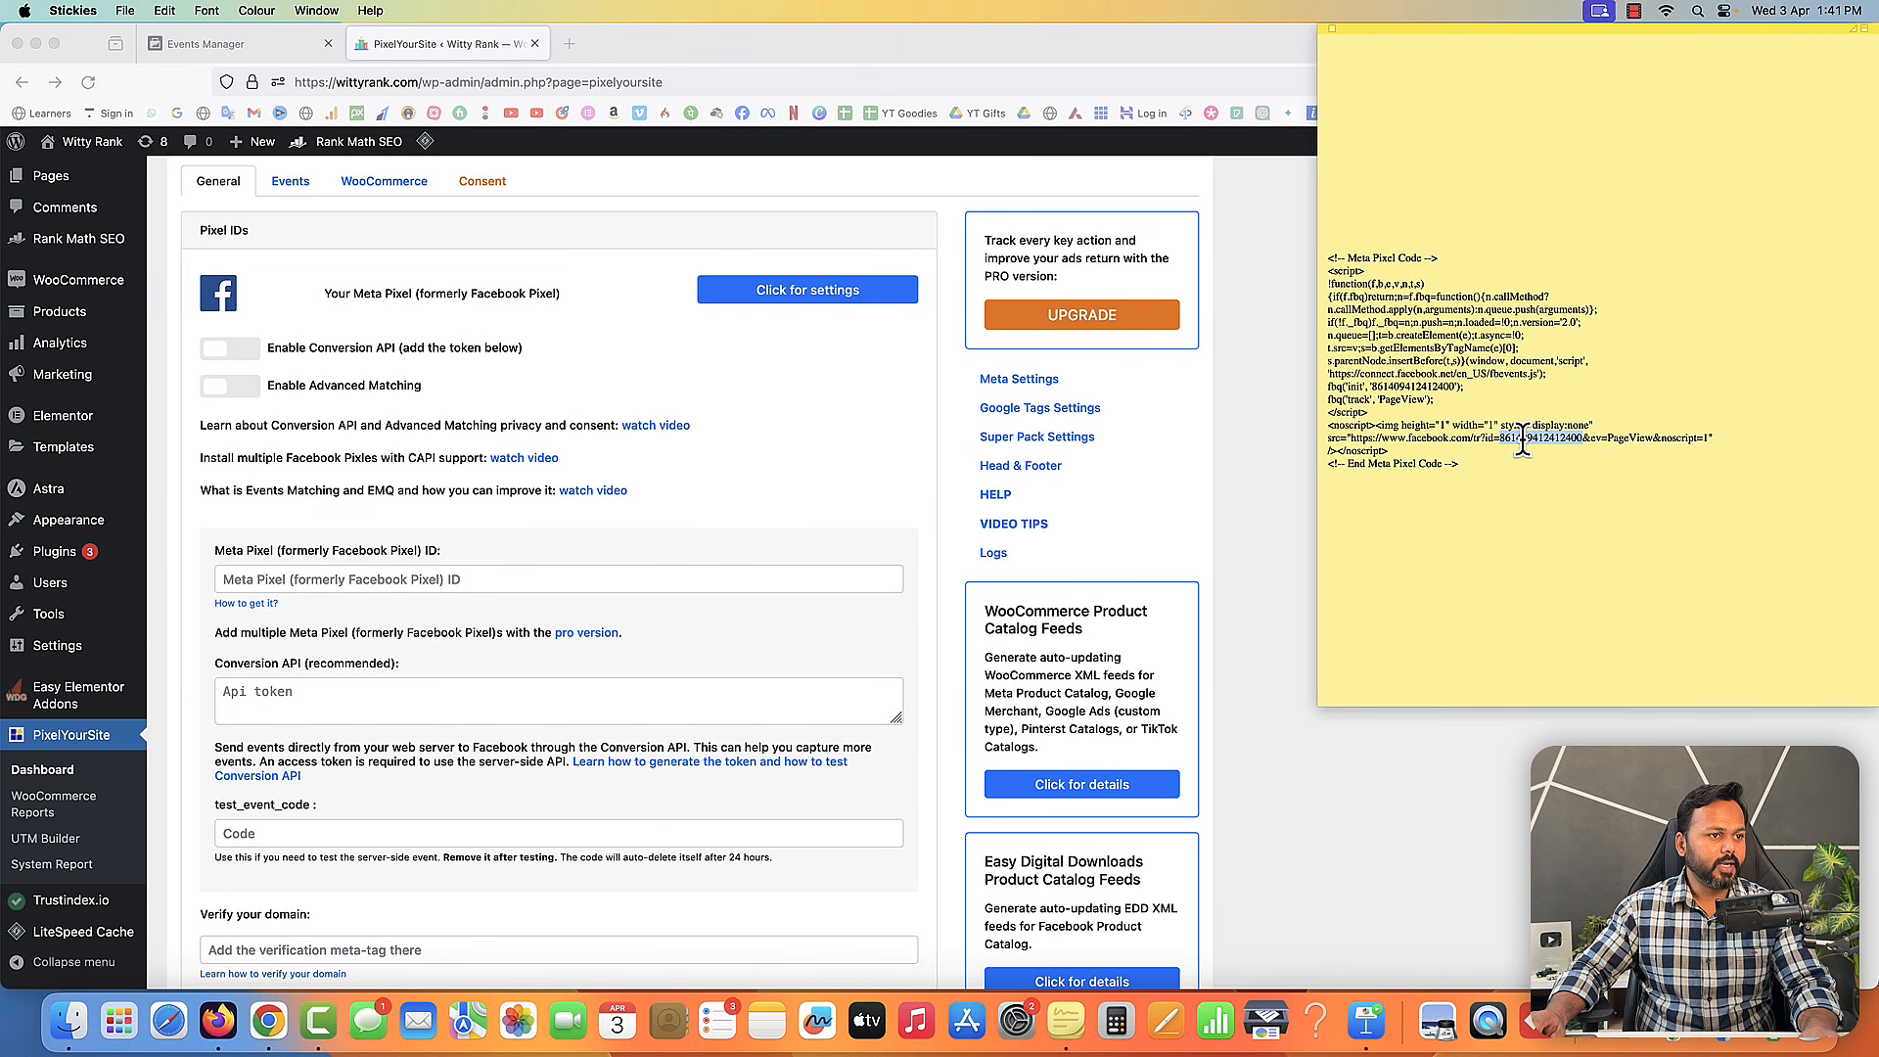
{"action": "right_click", "coordinate": [1523, 438]}
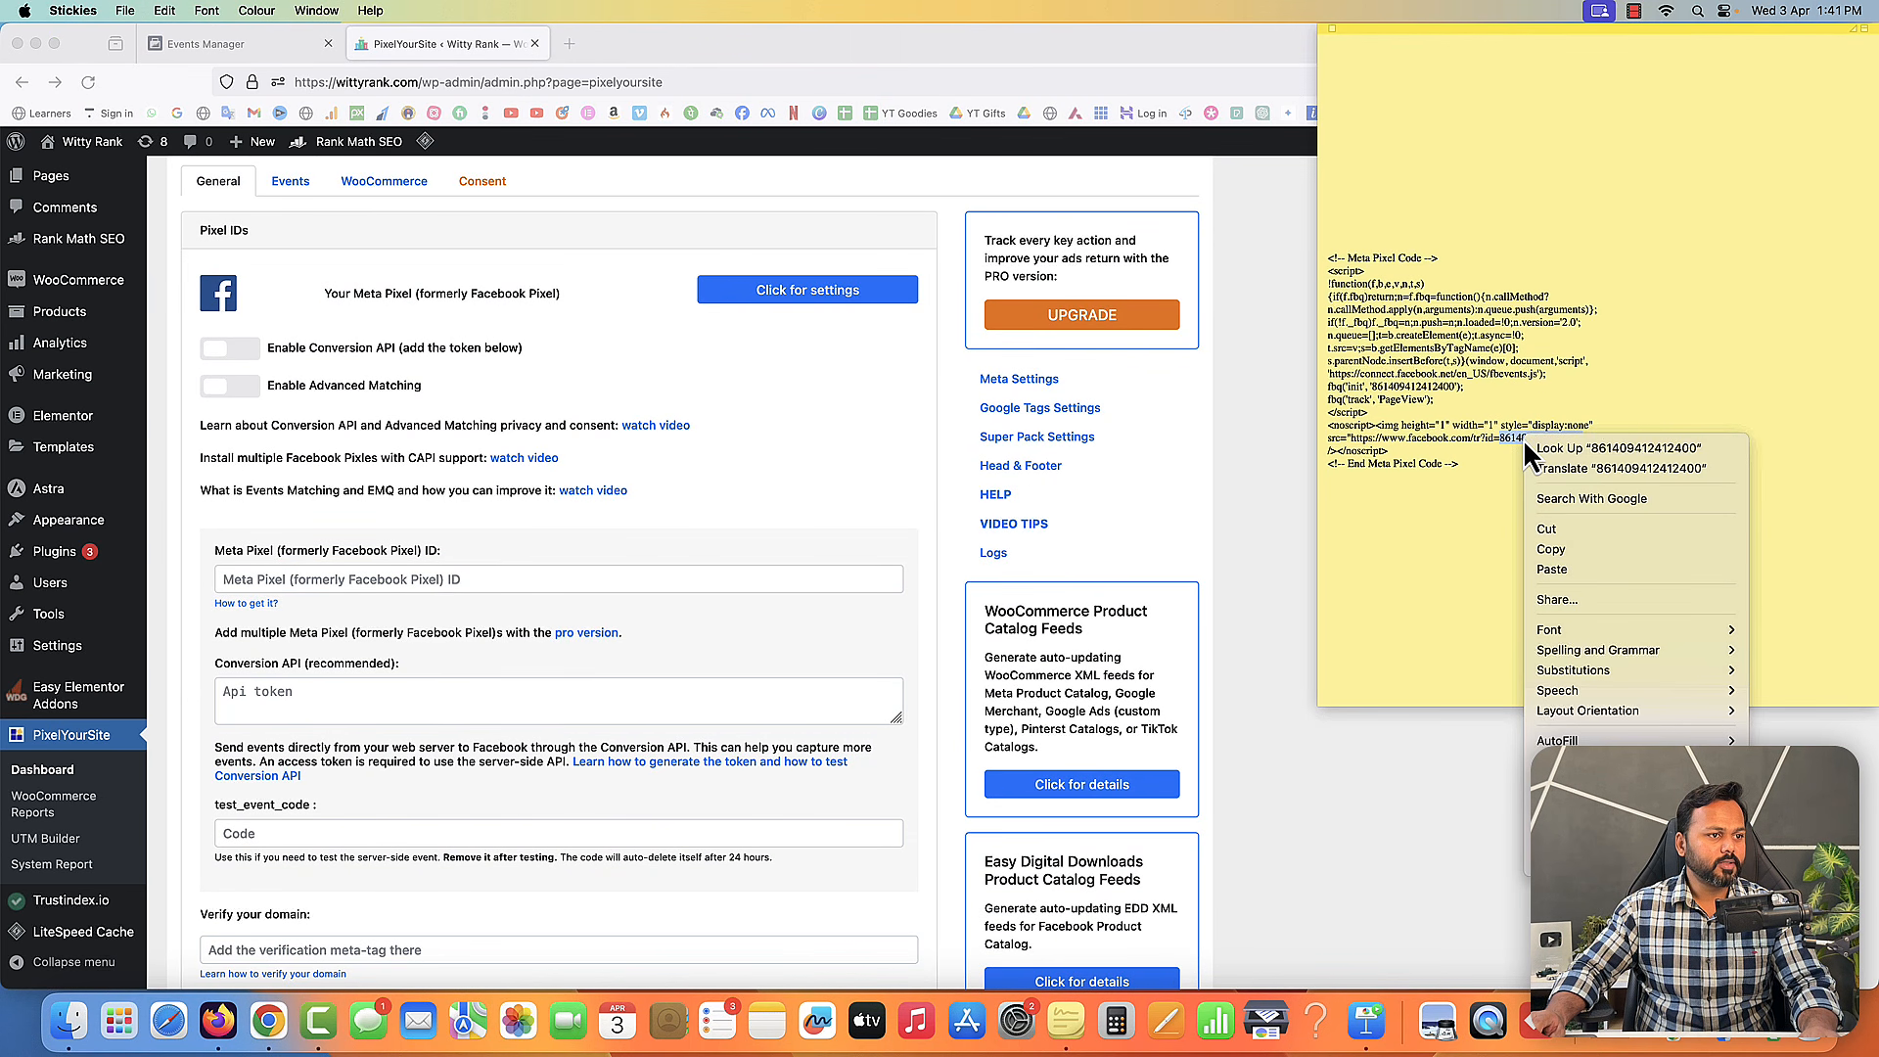
{"action": "left_click", "coordinate": [1554, 553]}
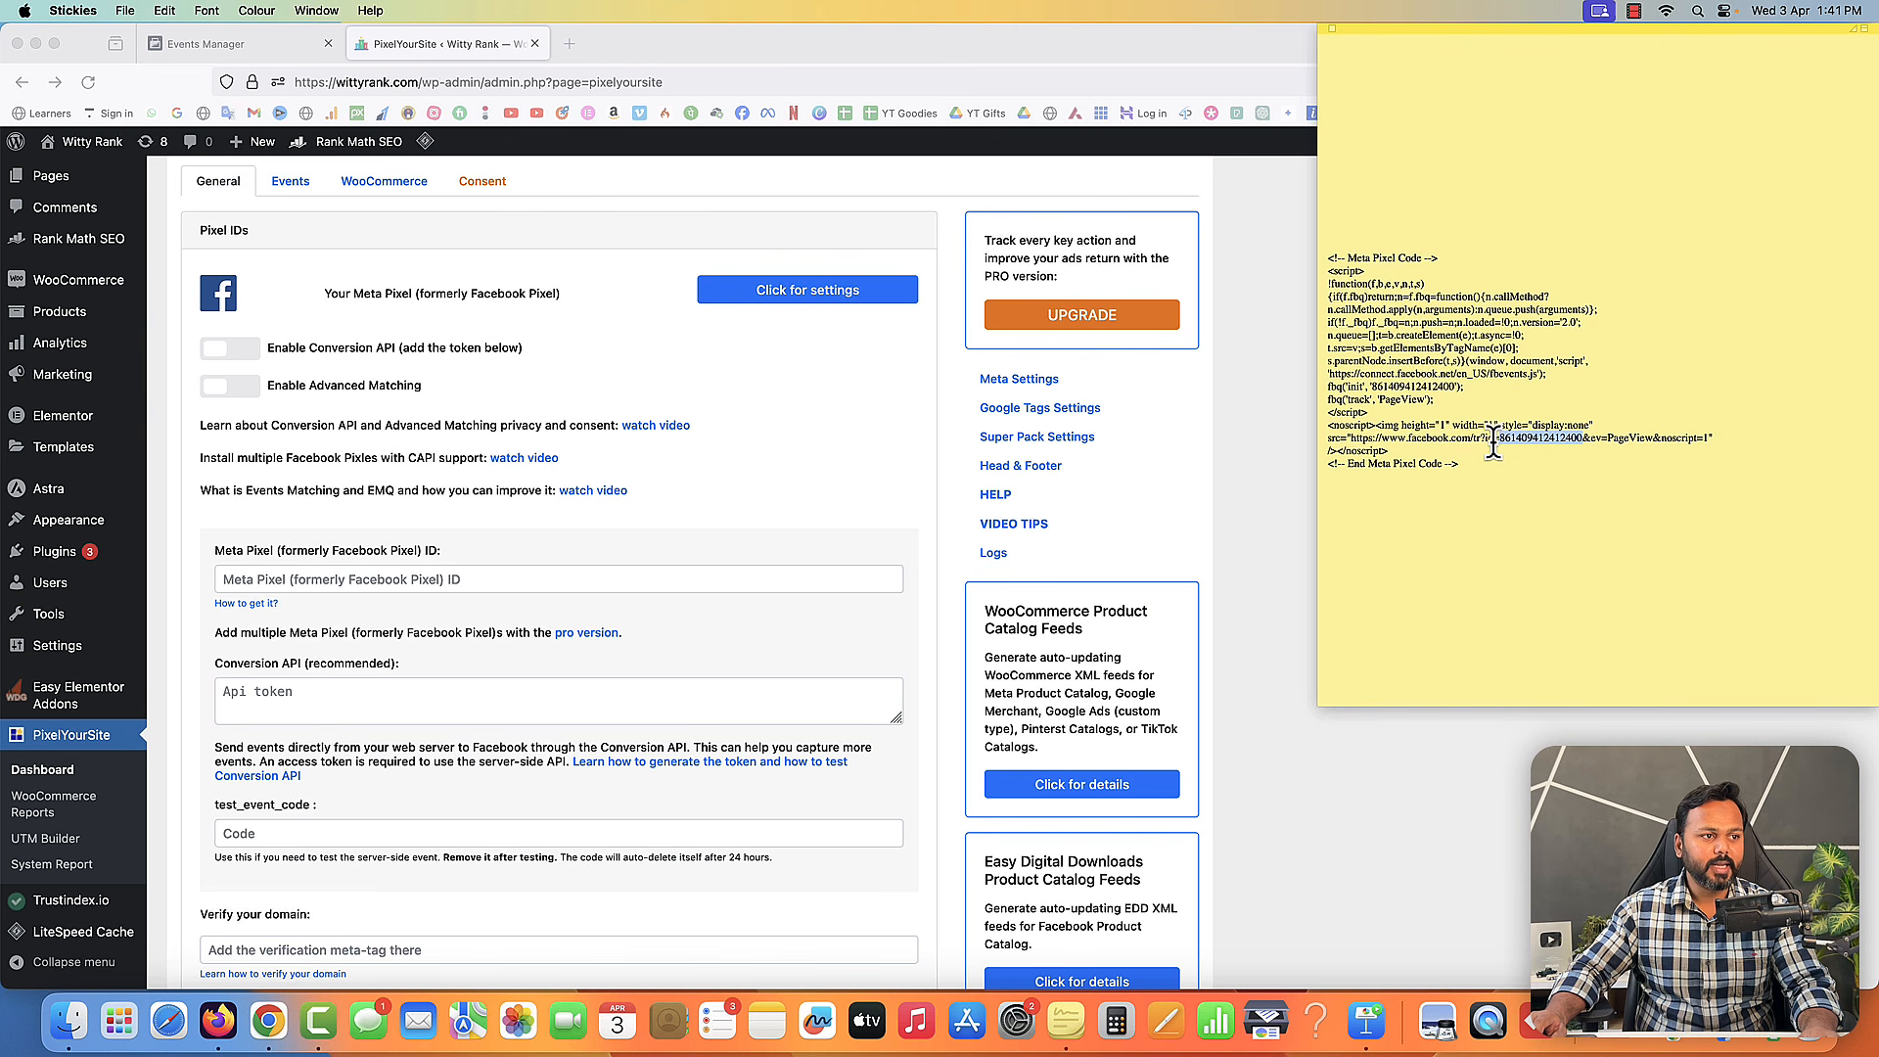
{"action": "right_click", "coordinate": [1515, 430]}
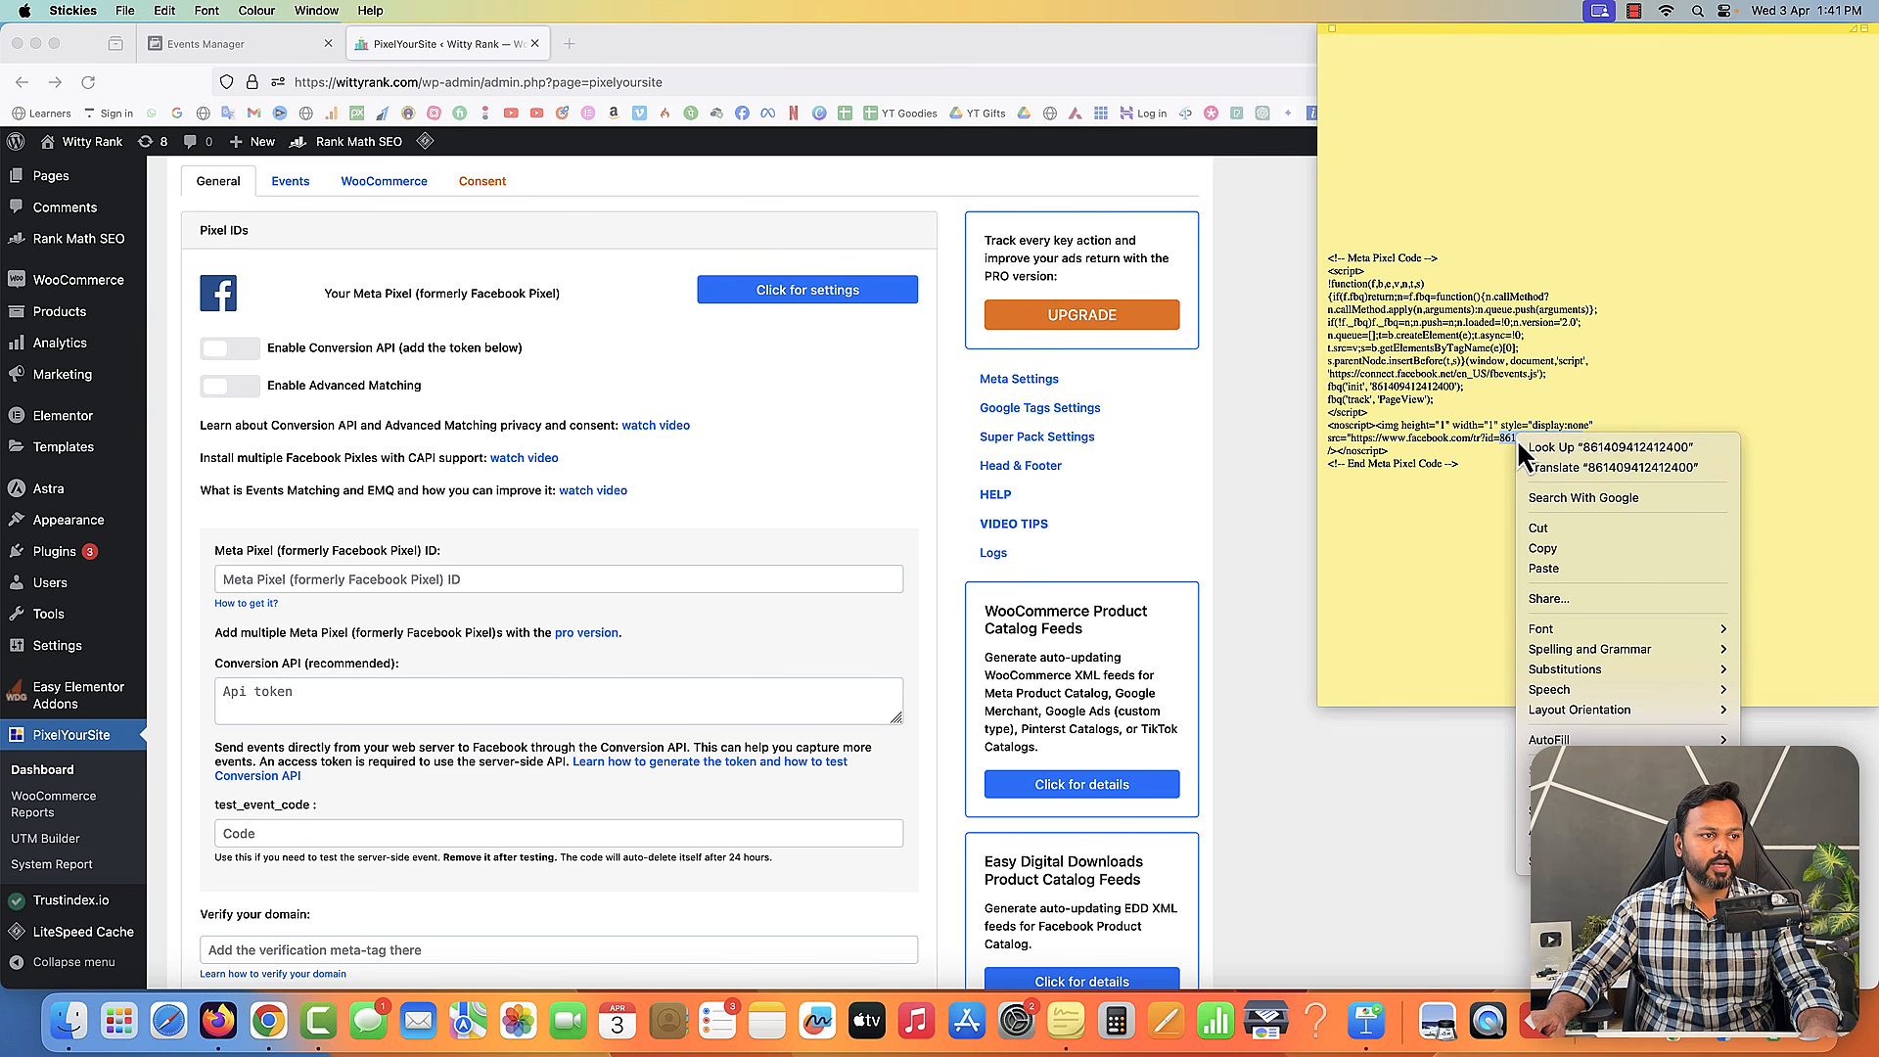
{"action": "left_click", "coordinate": [1534, 550]}
{"action": "right_click", "coordinate": [403, 578]}
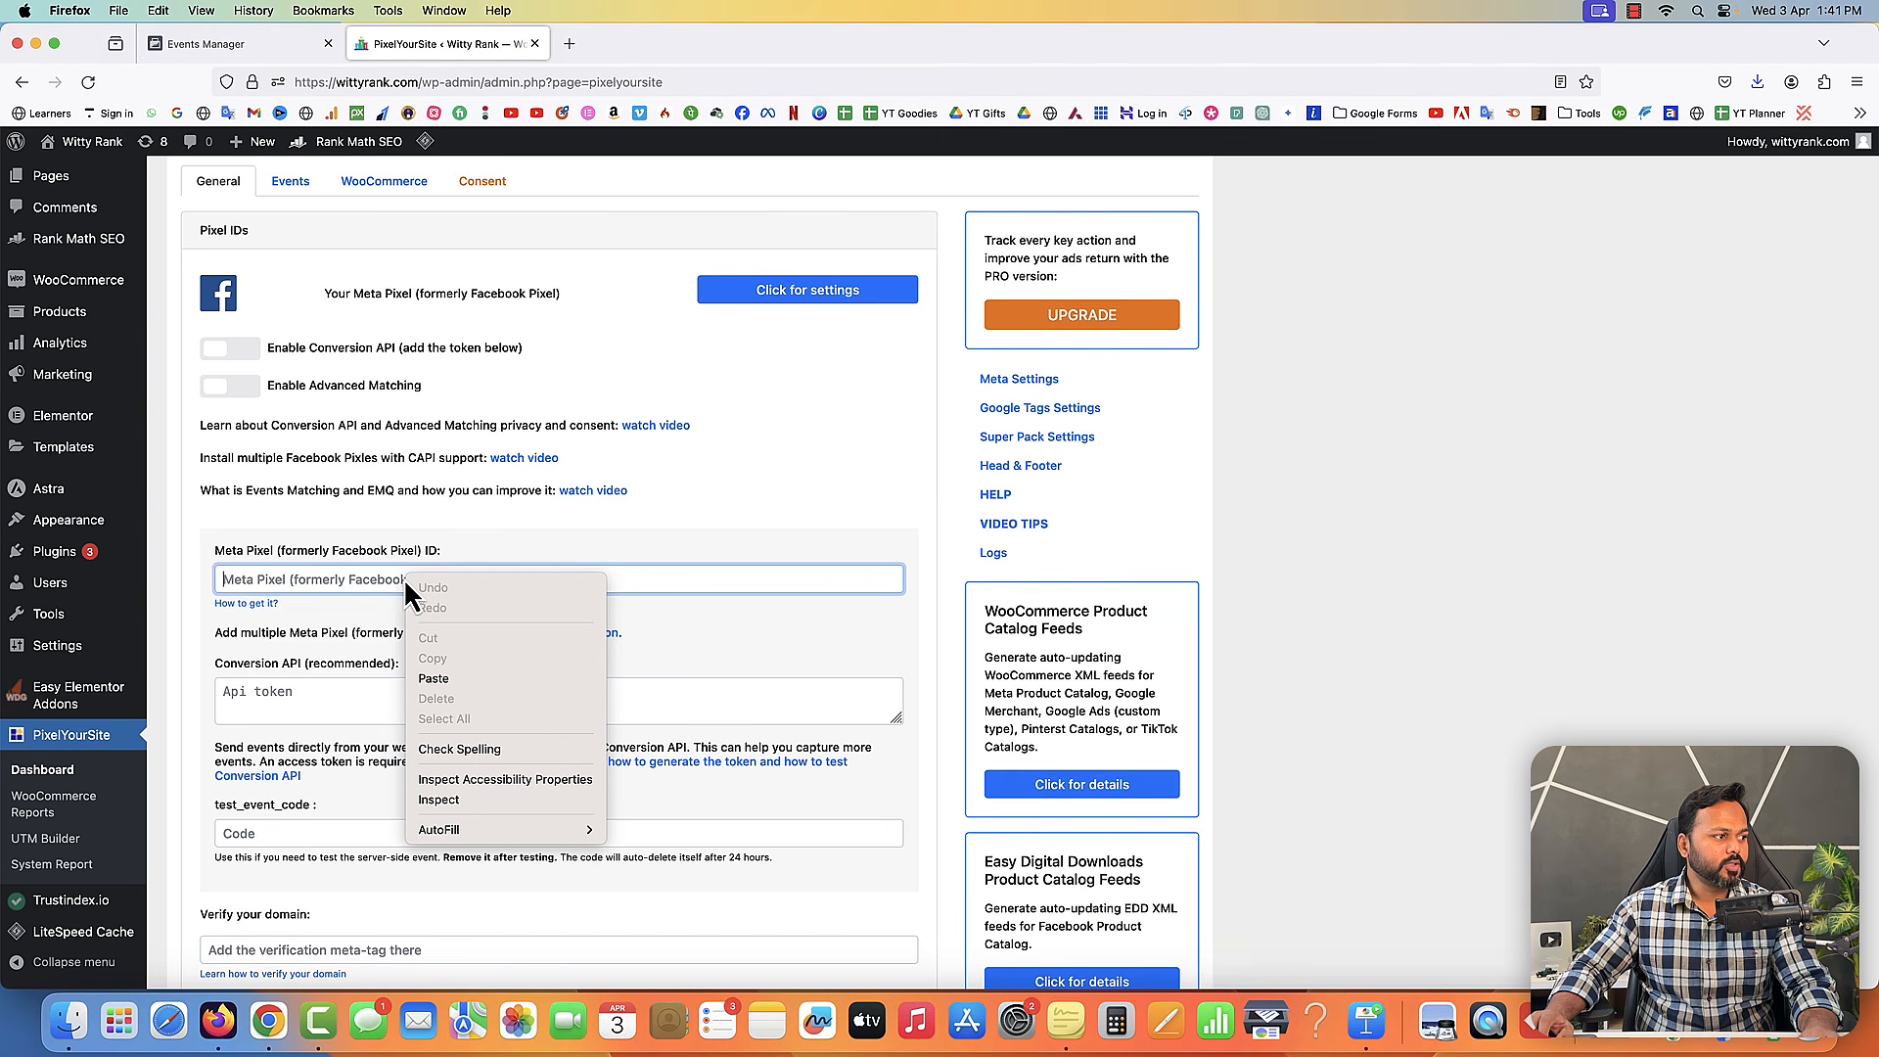
{"action": "left_click", "coordinate": [460, 674]}
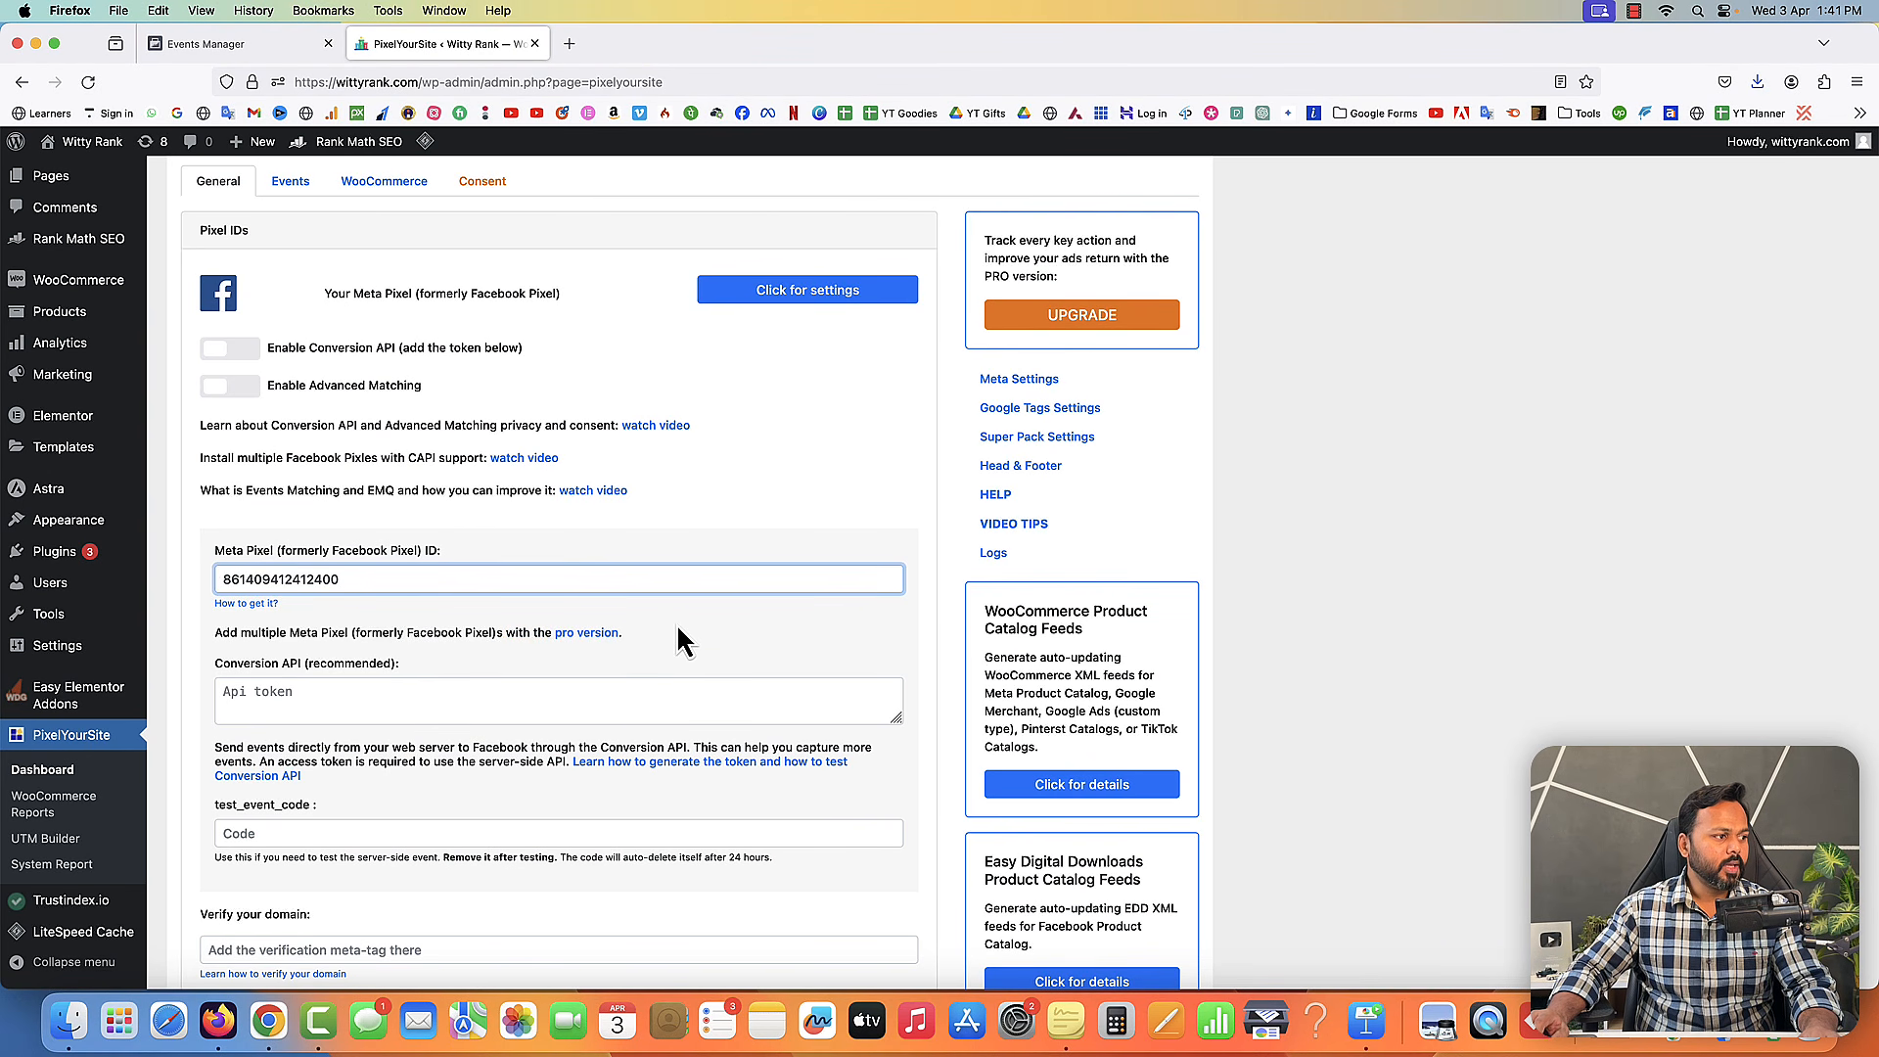
- Save the PixelYourSite settings and dismiss the plugin tips notice
{"action": "scroll", "coordinate": [677, 626], "scroll_direction": "down", "scroll_amount": 20}
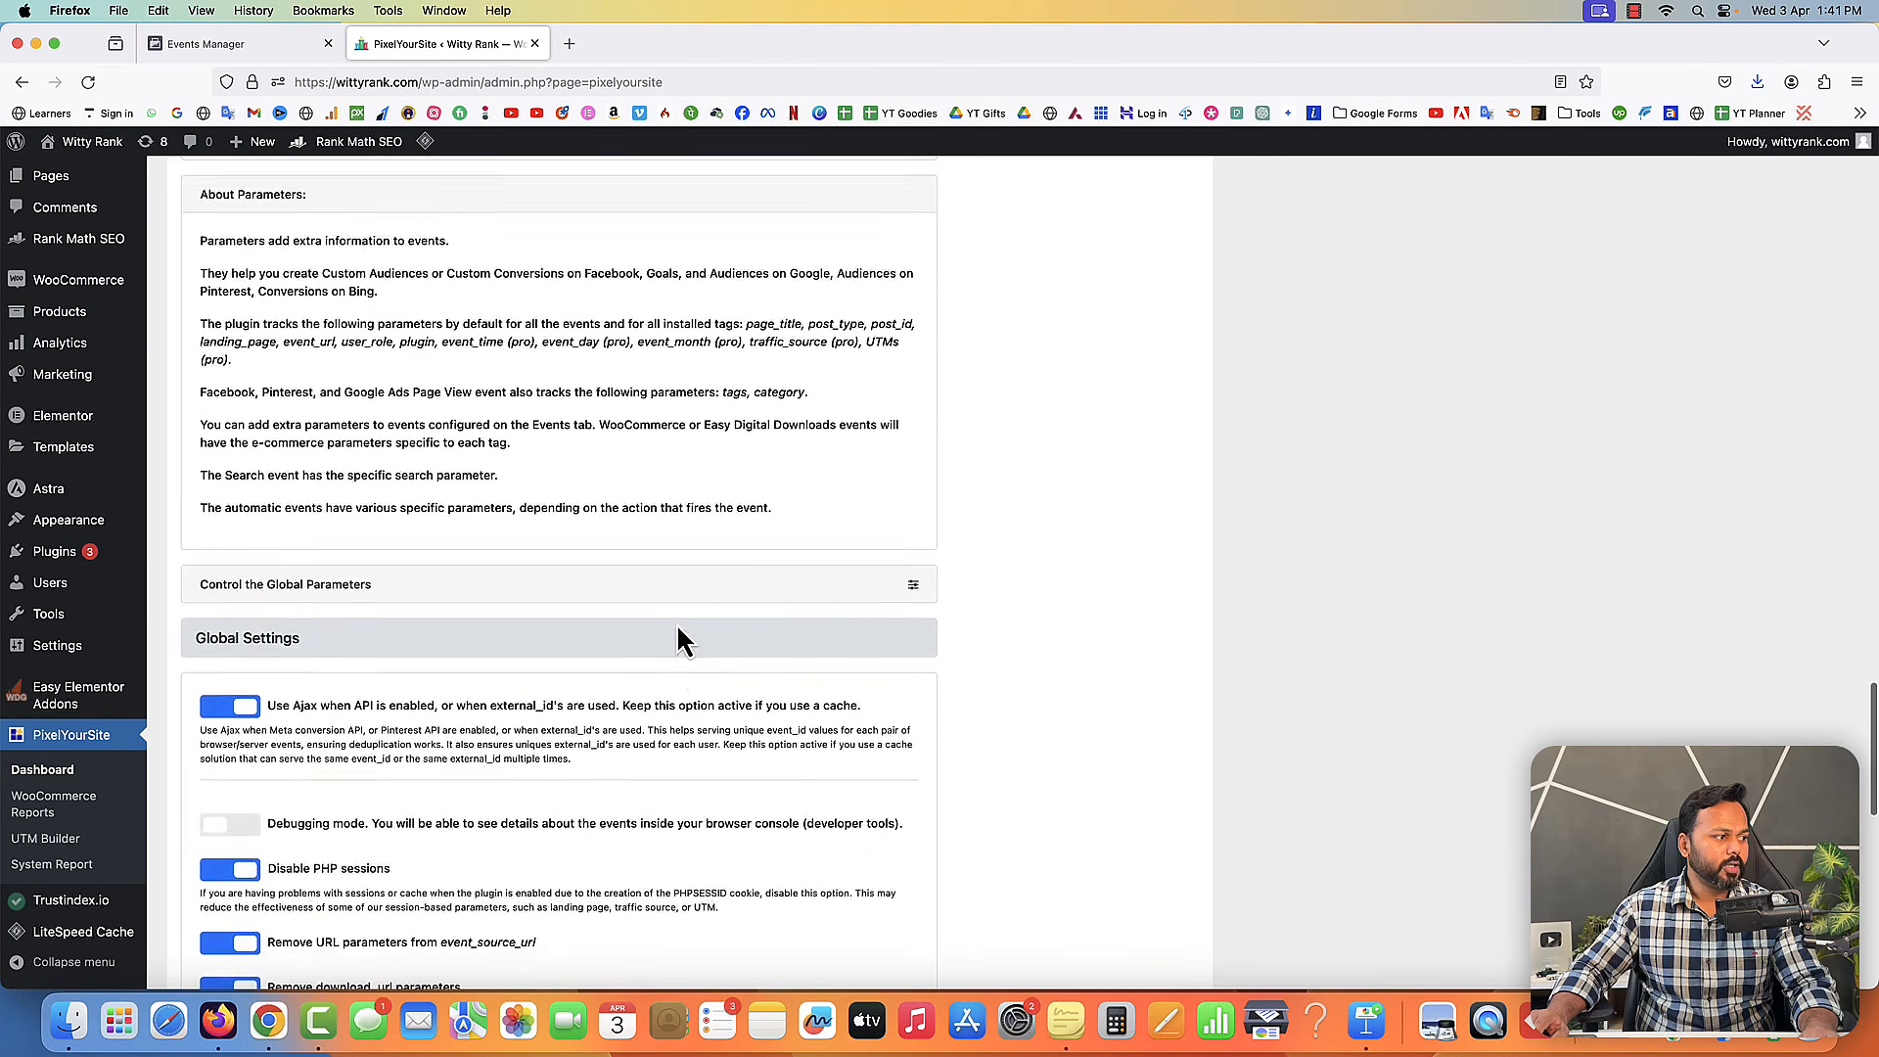
{"action": "scroll", "coordinate": [587, 724], "scroll_direction": "down", "scroll_amount": 15}
{"action": "left_click", "coordinate": [534, 866]}
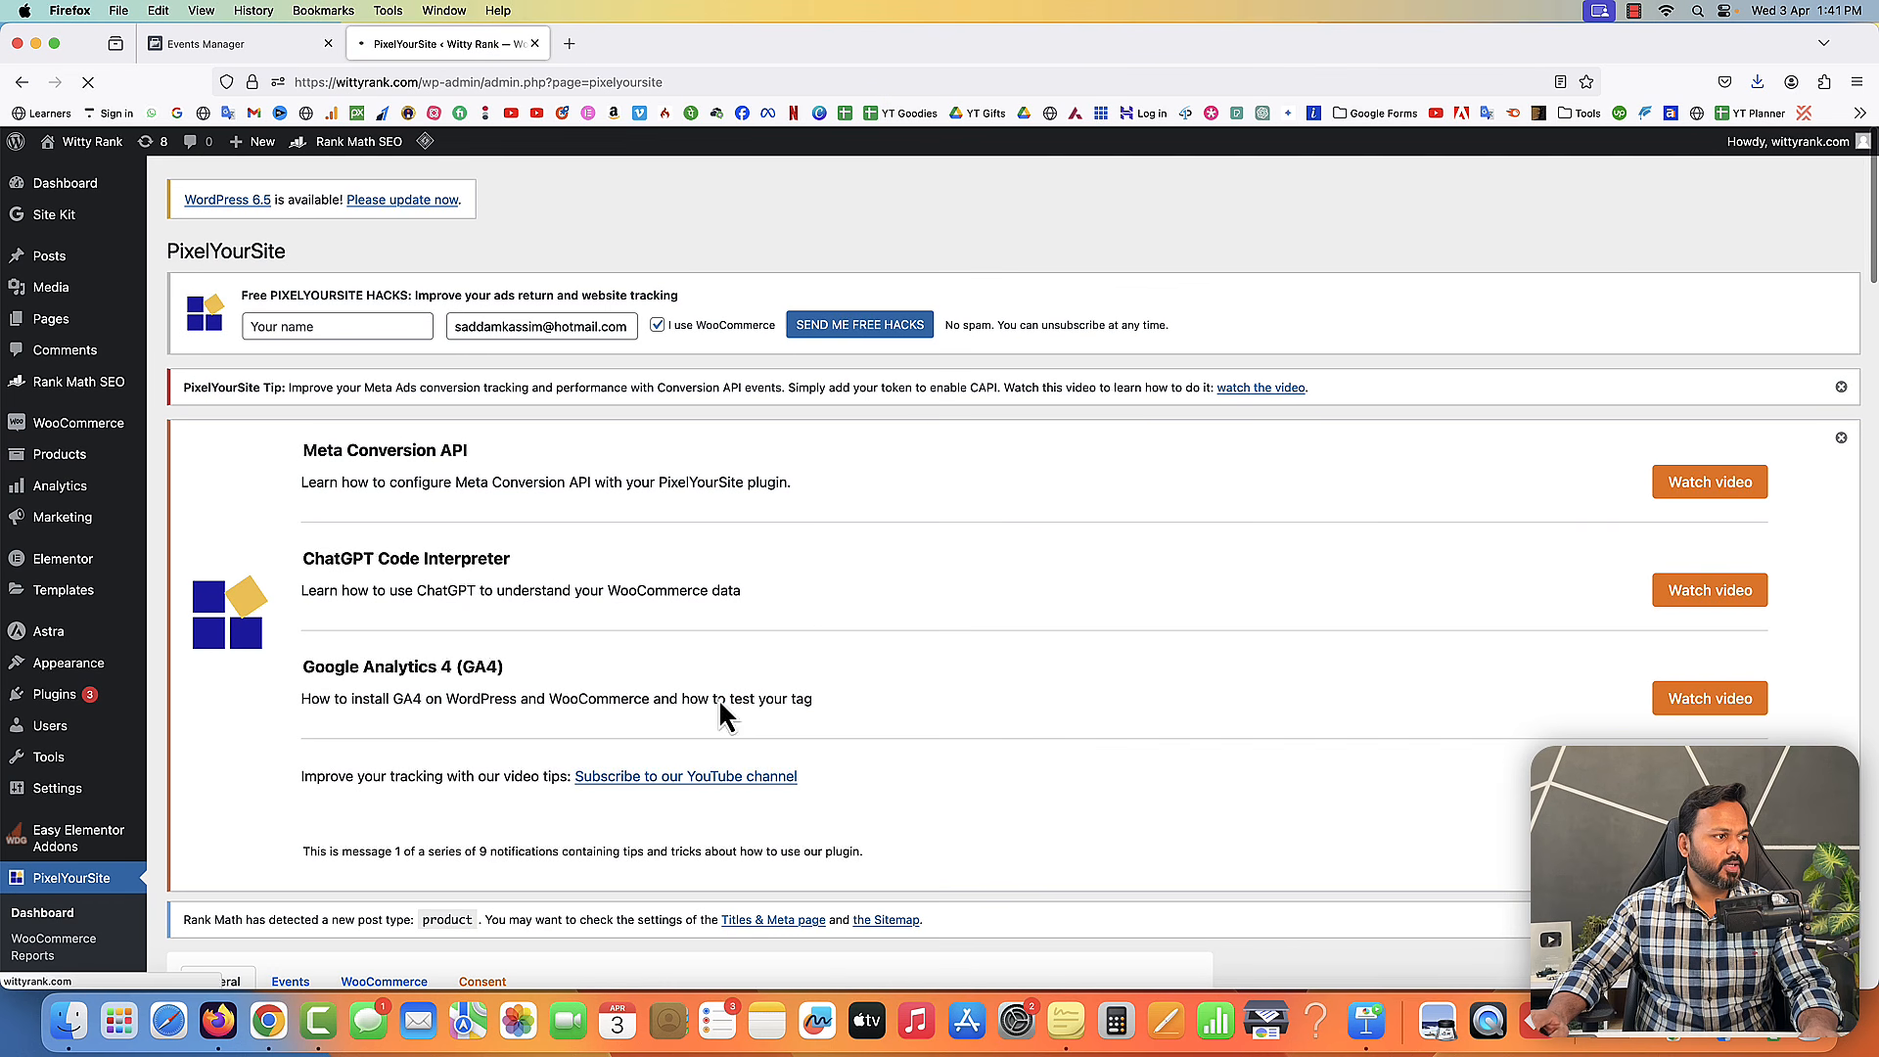
{"action": "left_click", "coordinate": [1841, 438]}
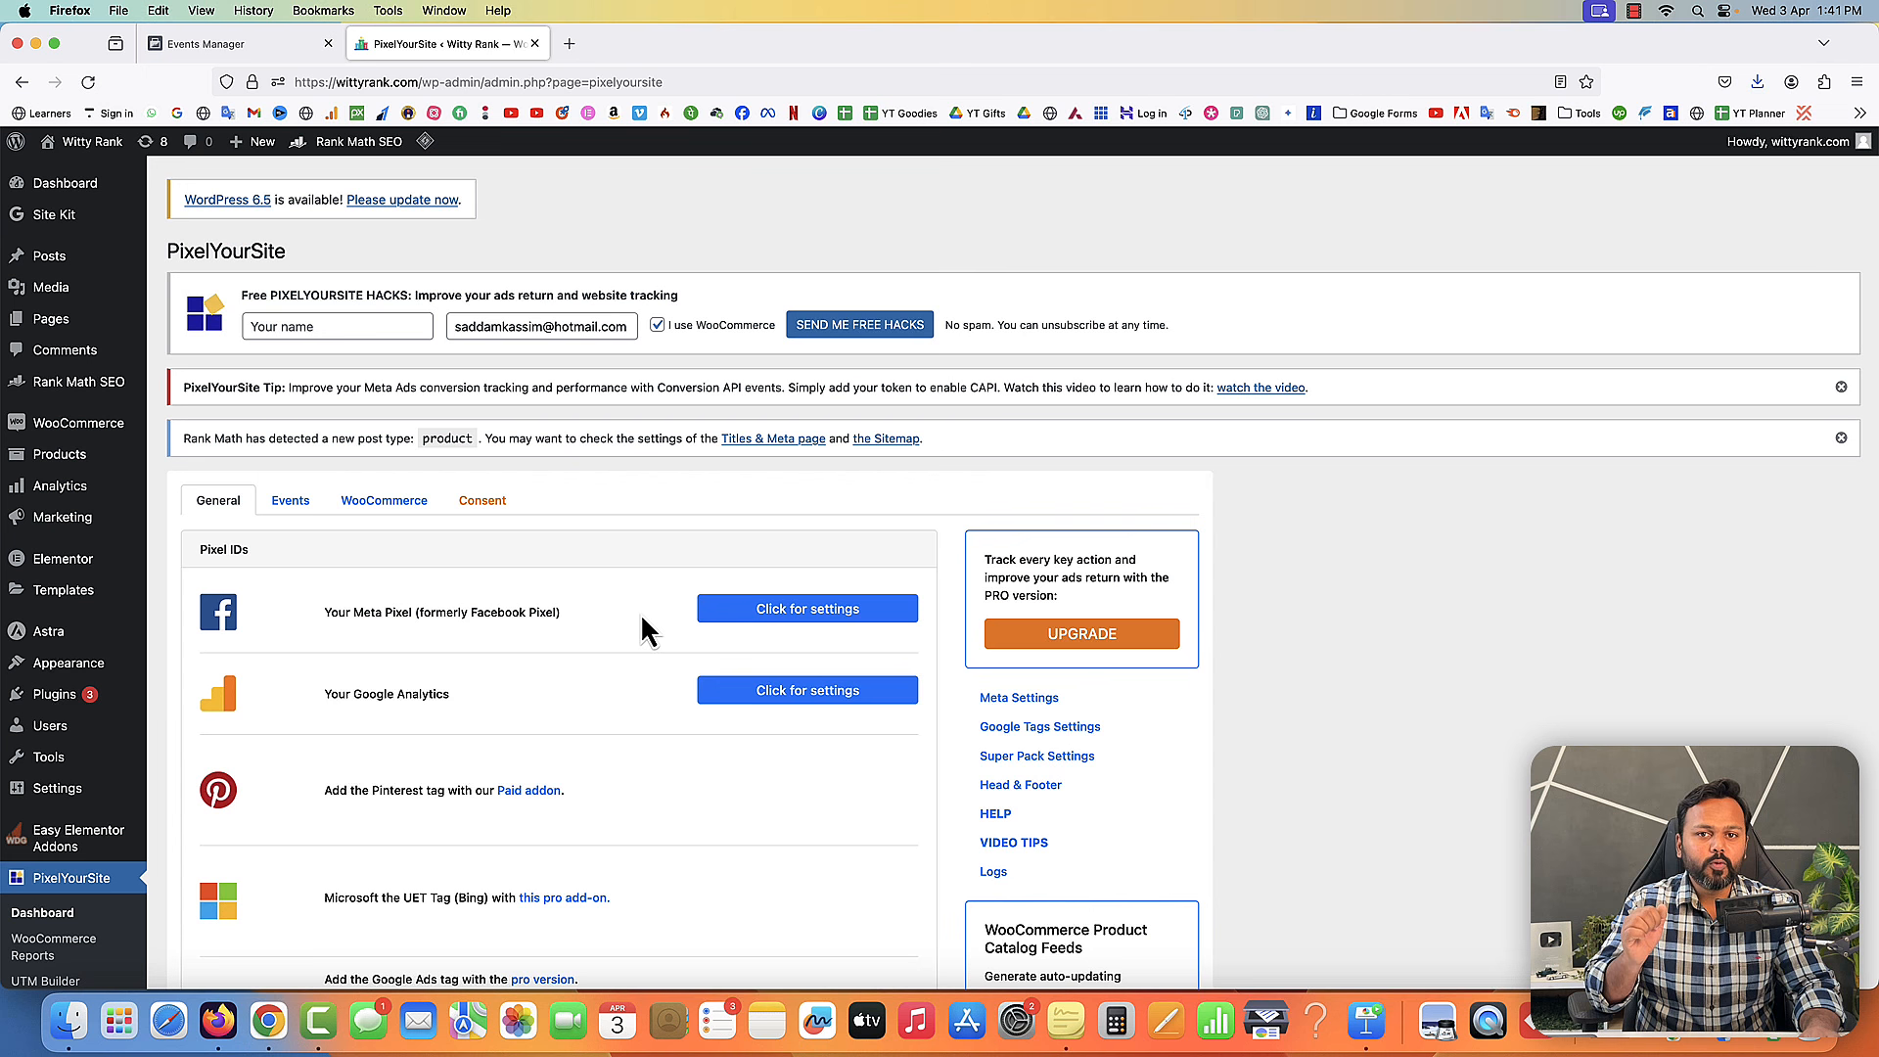
- Review the WooCommerce tab's recommended event settings and save them
{"action": "left_click", "coordinate": [379, 504]}
{"action": "scroll", "coordinate": [560, 558], "scroll_direction": "down", "scroll_amount": 15}
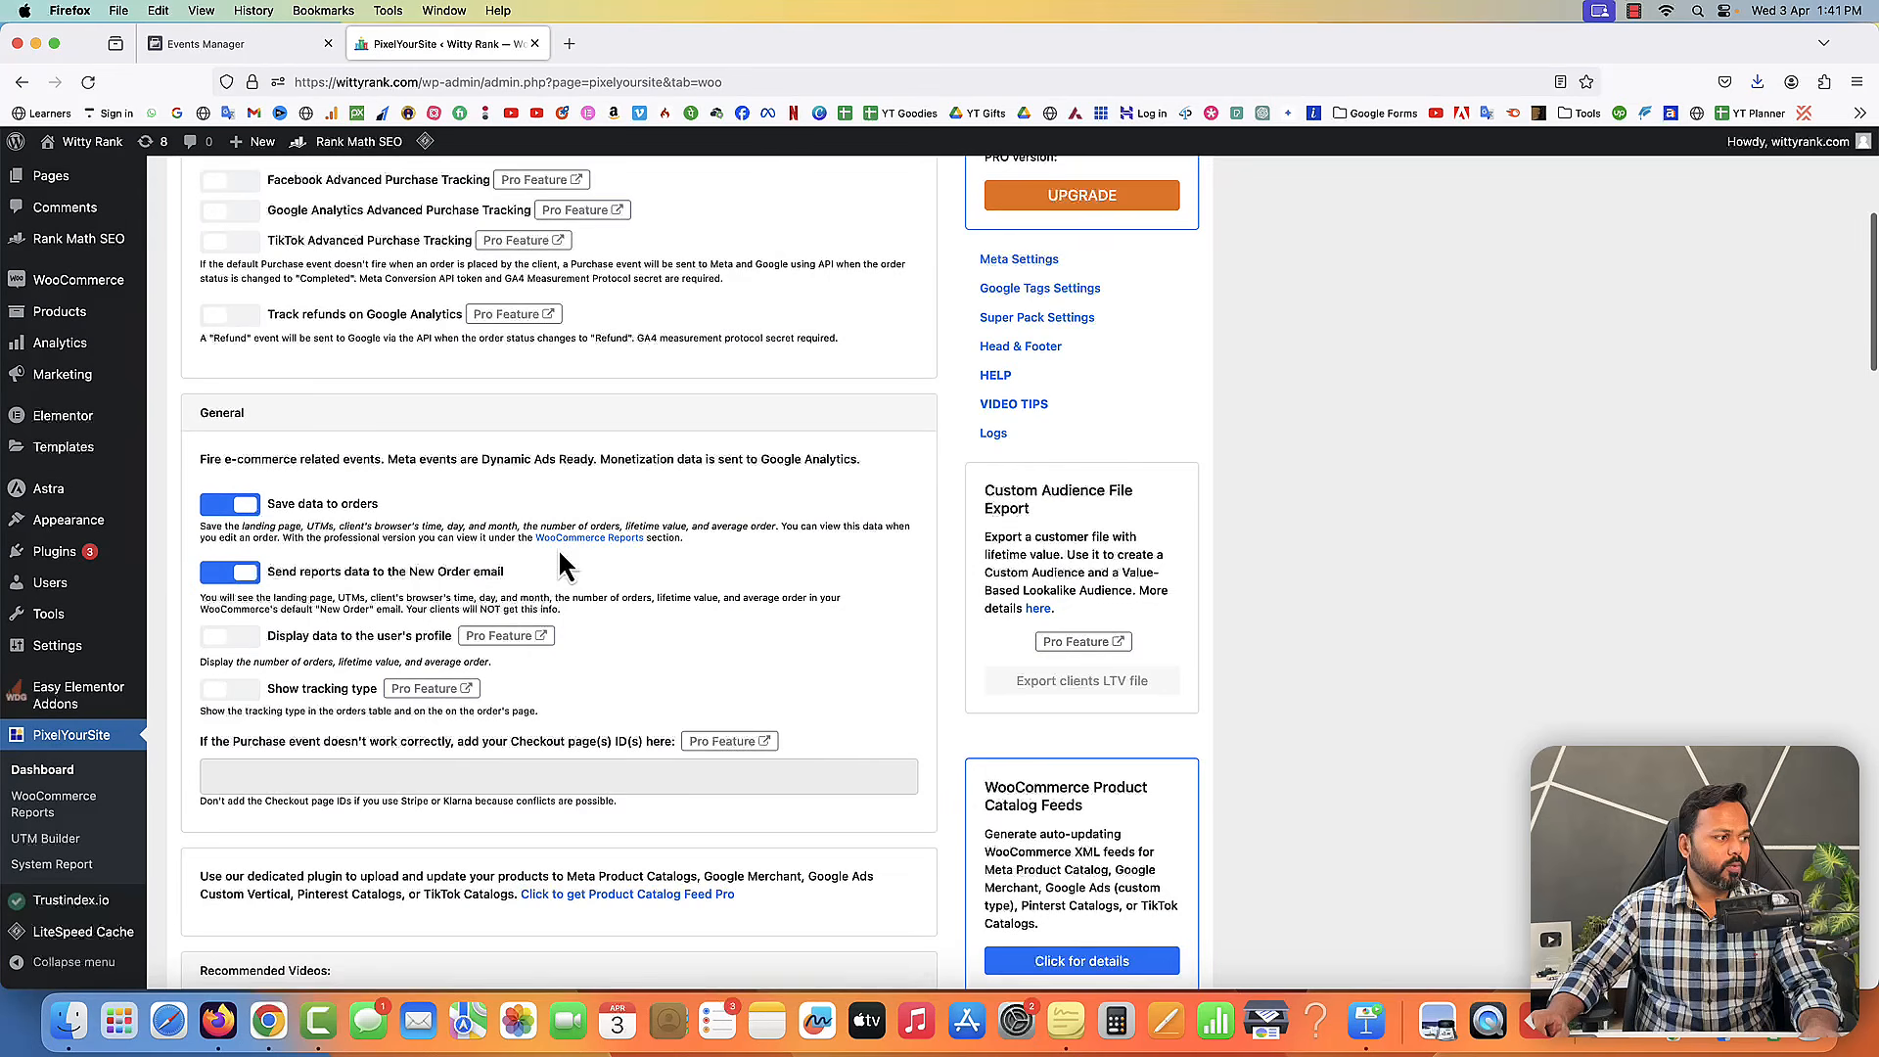
{"action": "scroll", "coordinate": [558, 548], "scroll_direction": "down", "scroll_amount": 7}
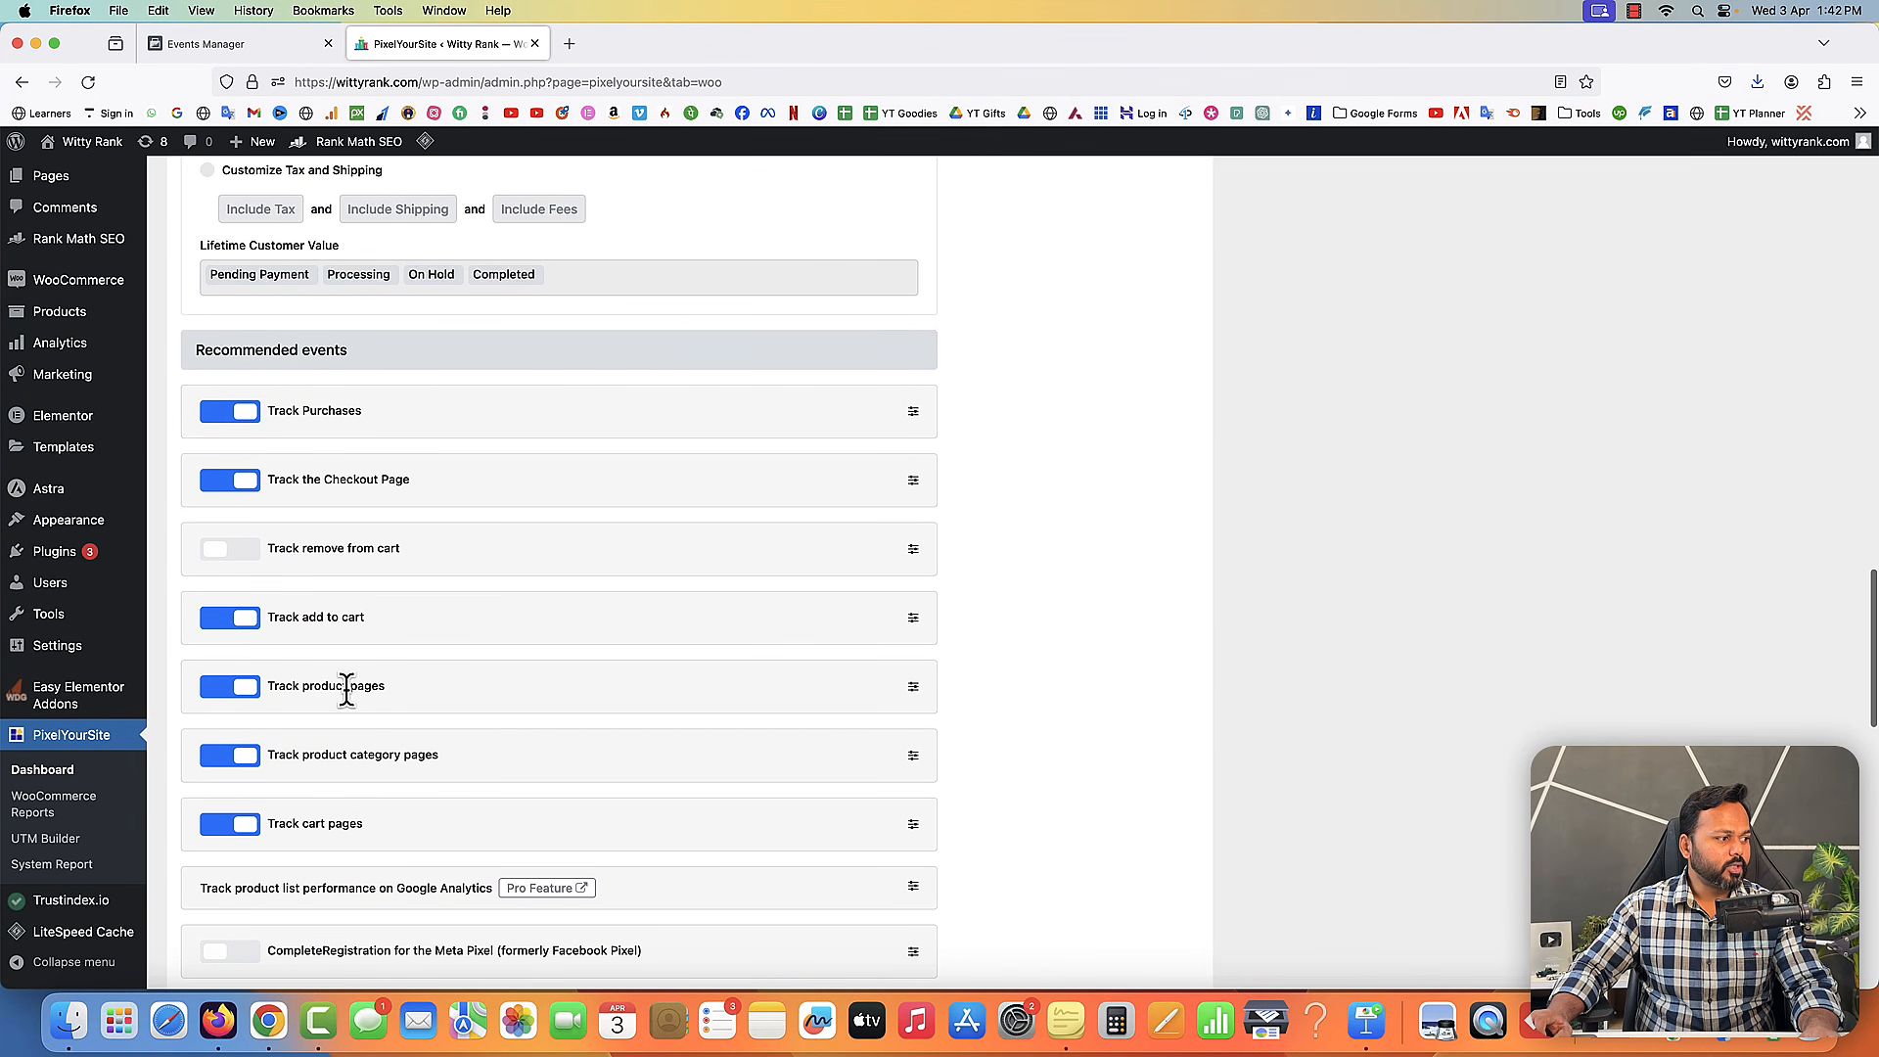
{"action": "scroll", "coordinate": [362, 578], "scroll_direction": "down", "scroll_amount": 5}
{"action": "scroll", "coordinate": [380, 587], "scroll_direction": "down", "scroll_amount": 10}
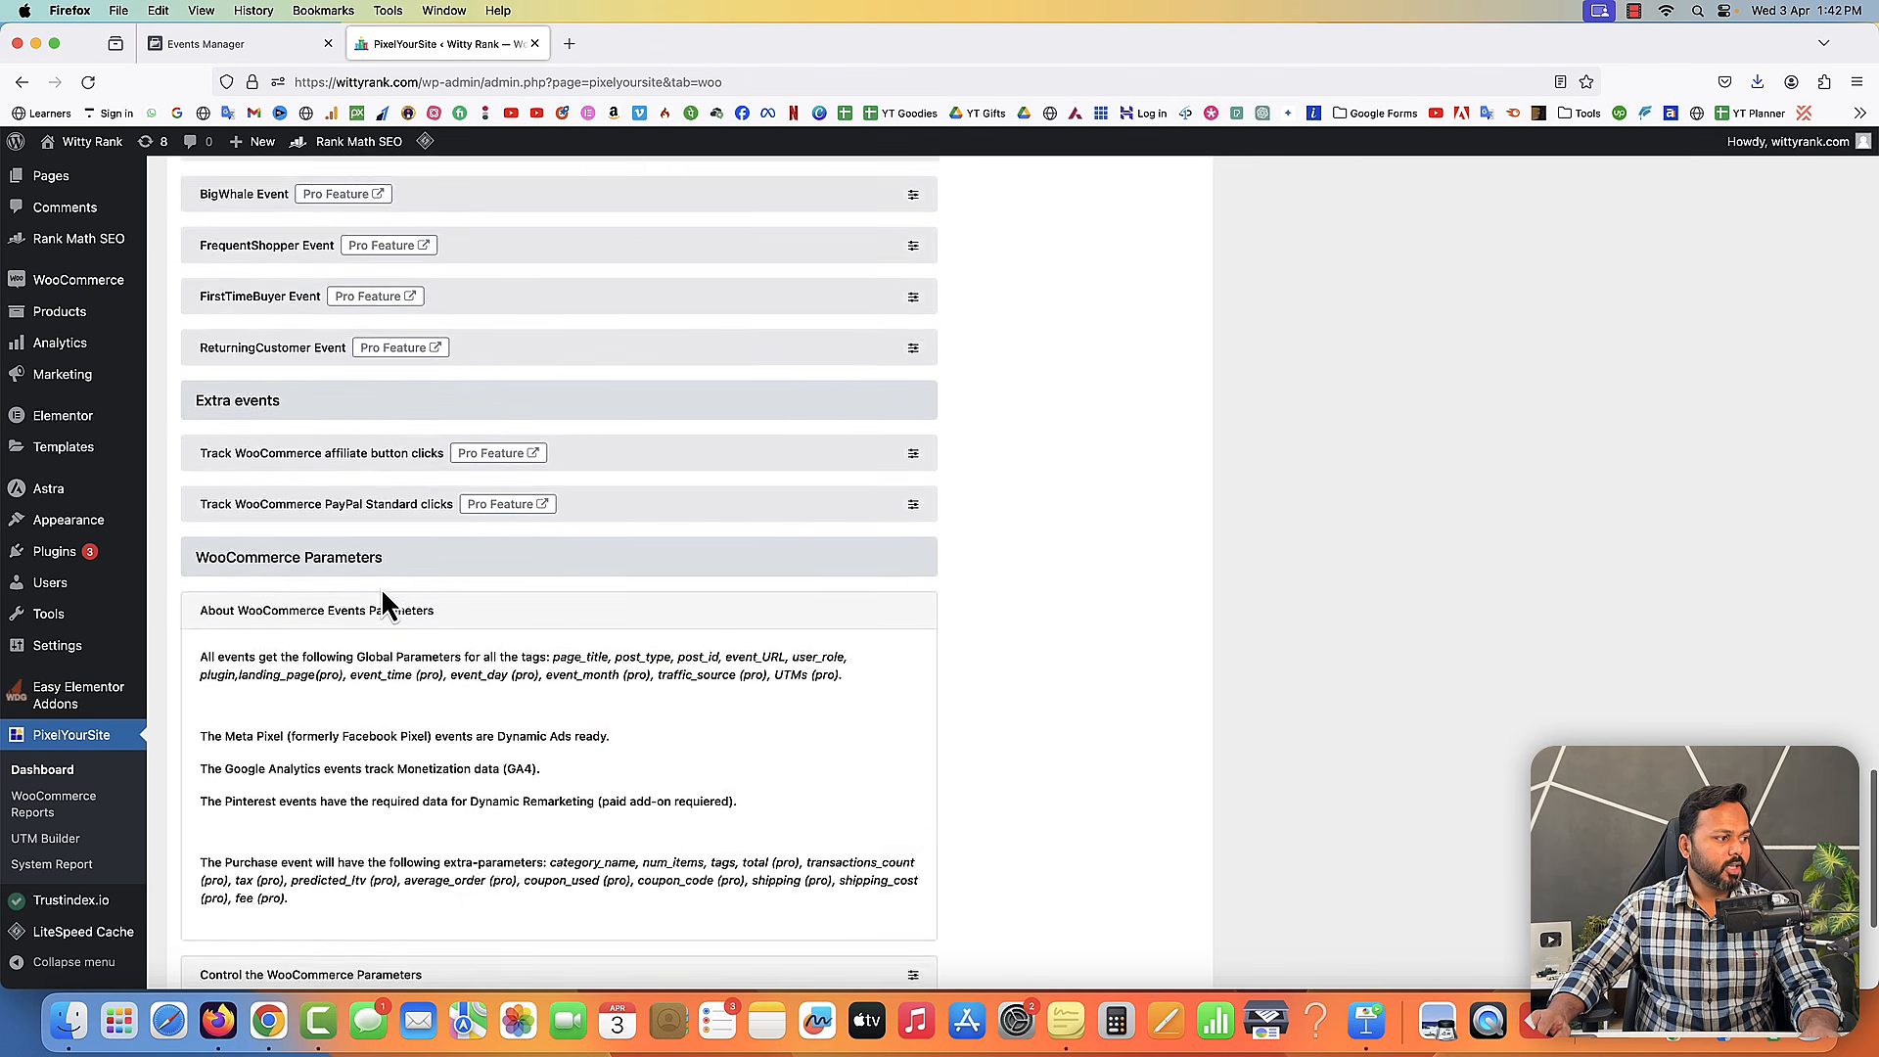
{"action": "left_click", "coordinate": [554, 870]}
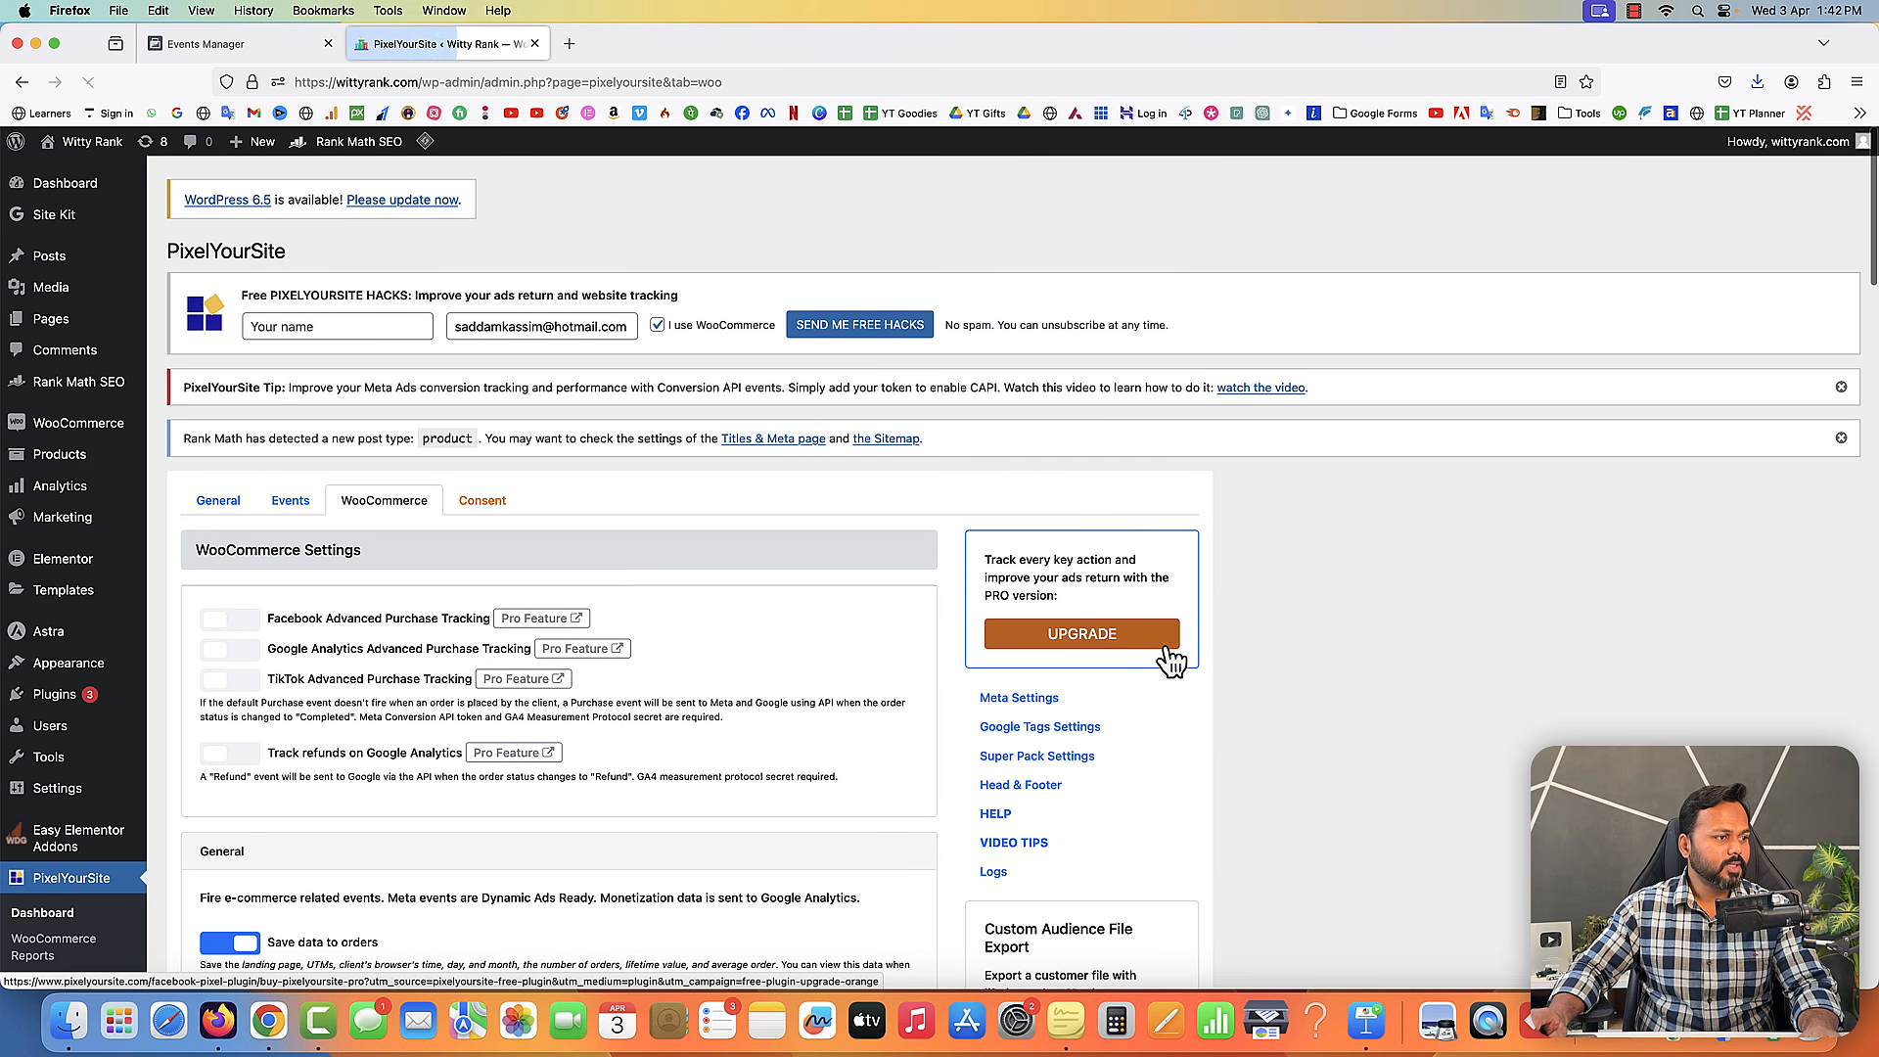
- Finish the new pixel setup wizard in Events Manager and go to the pixel overview
{"action": "left_click", "coordinate": [243, 45]}
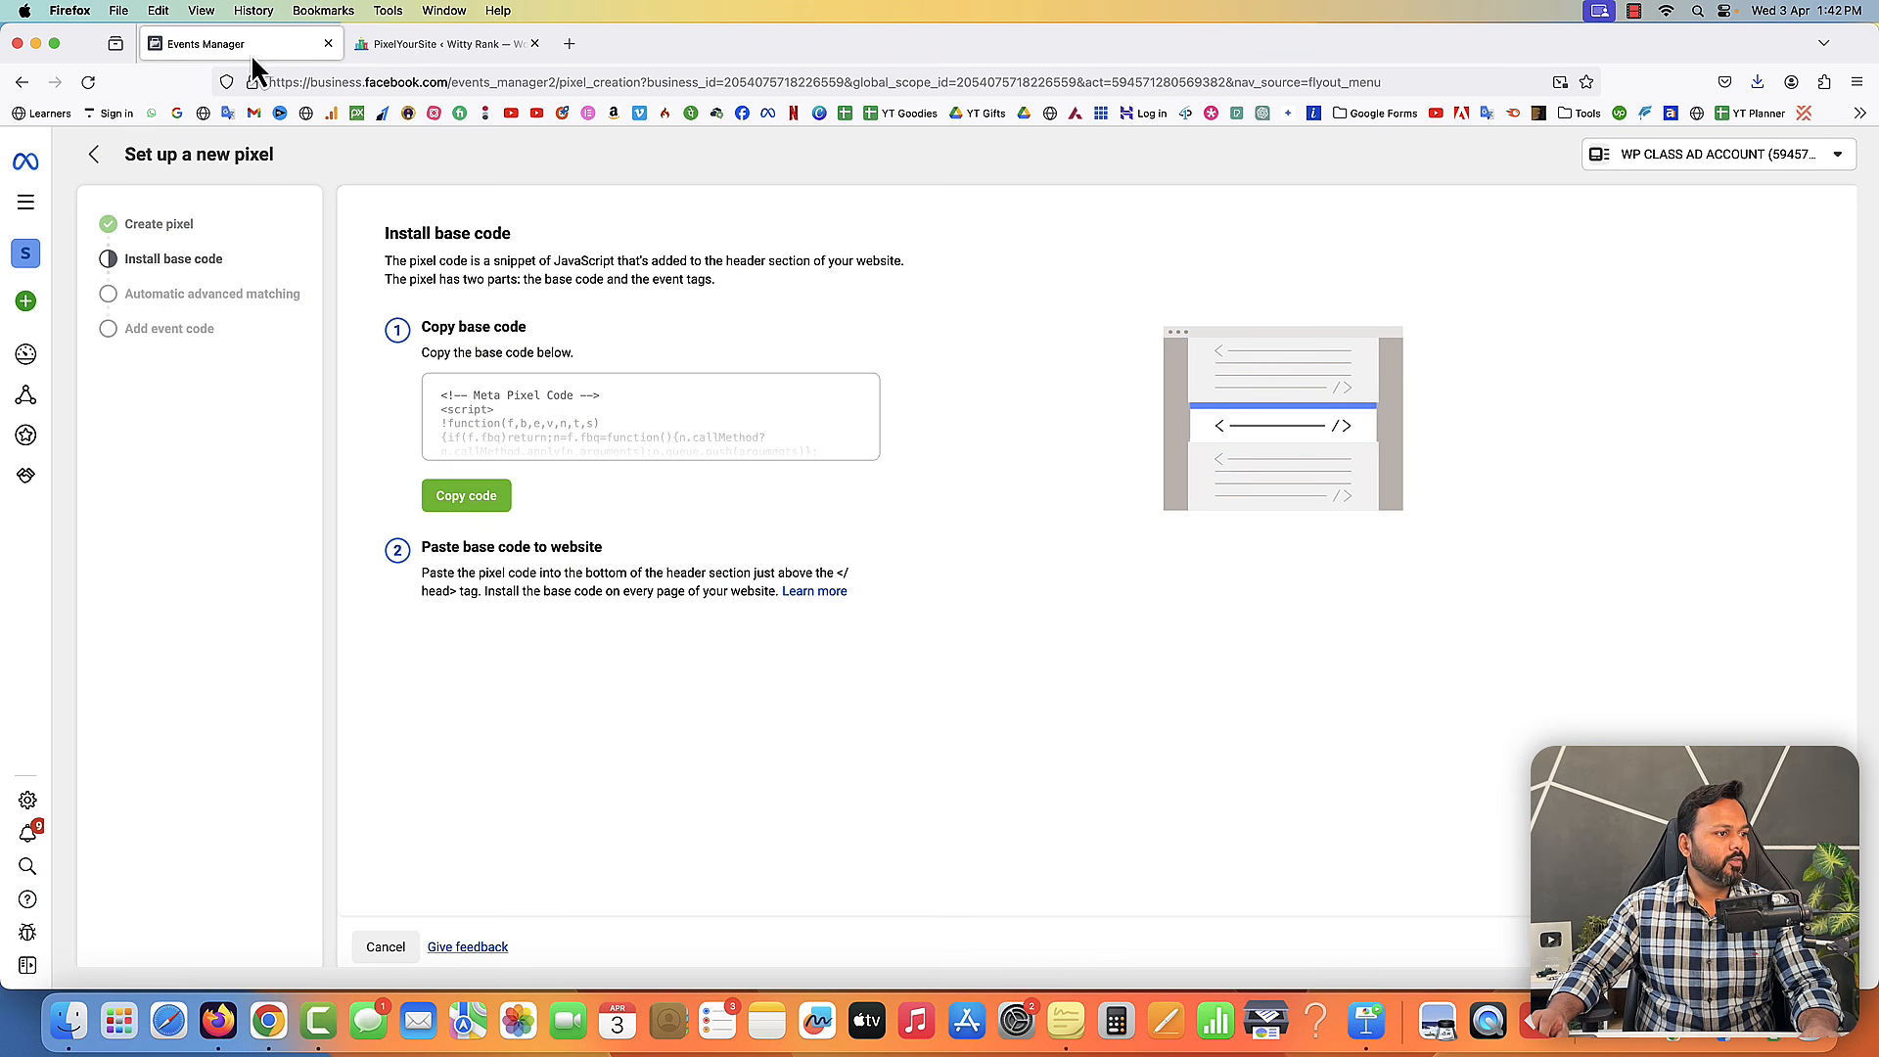
{"action": "left_click", "coordinate": [1808, 948]}
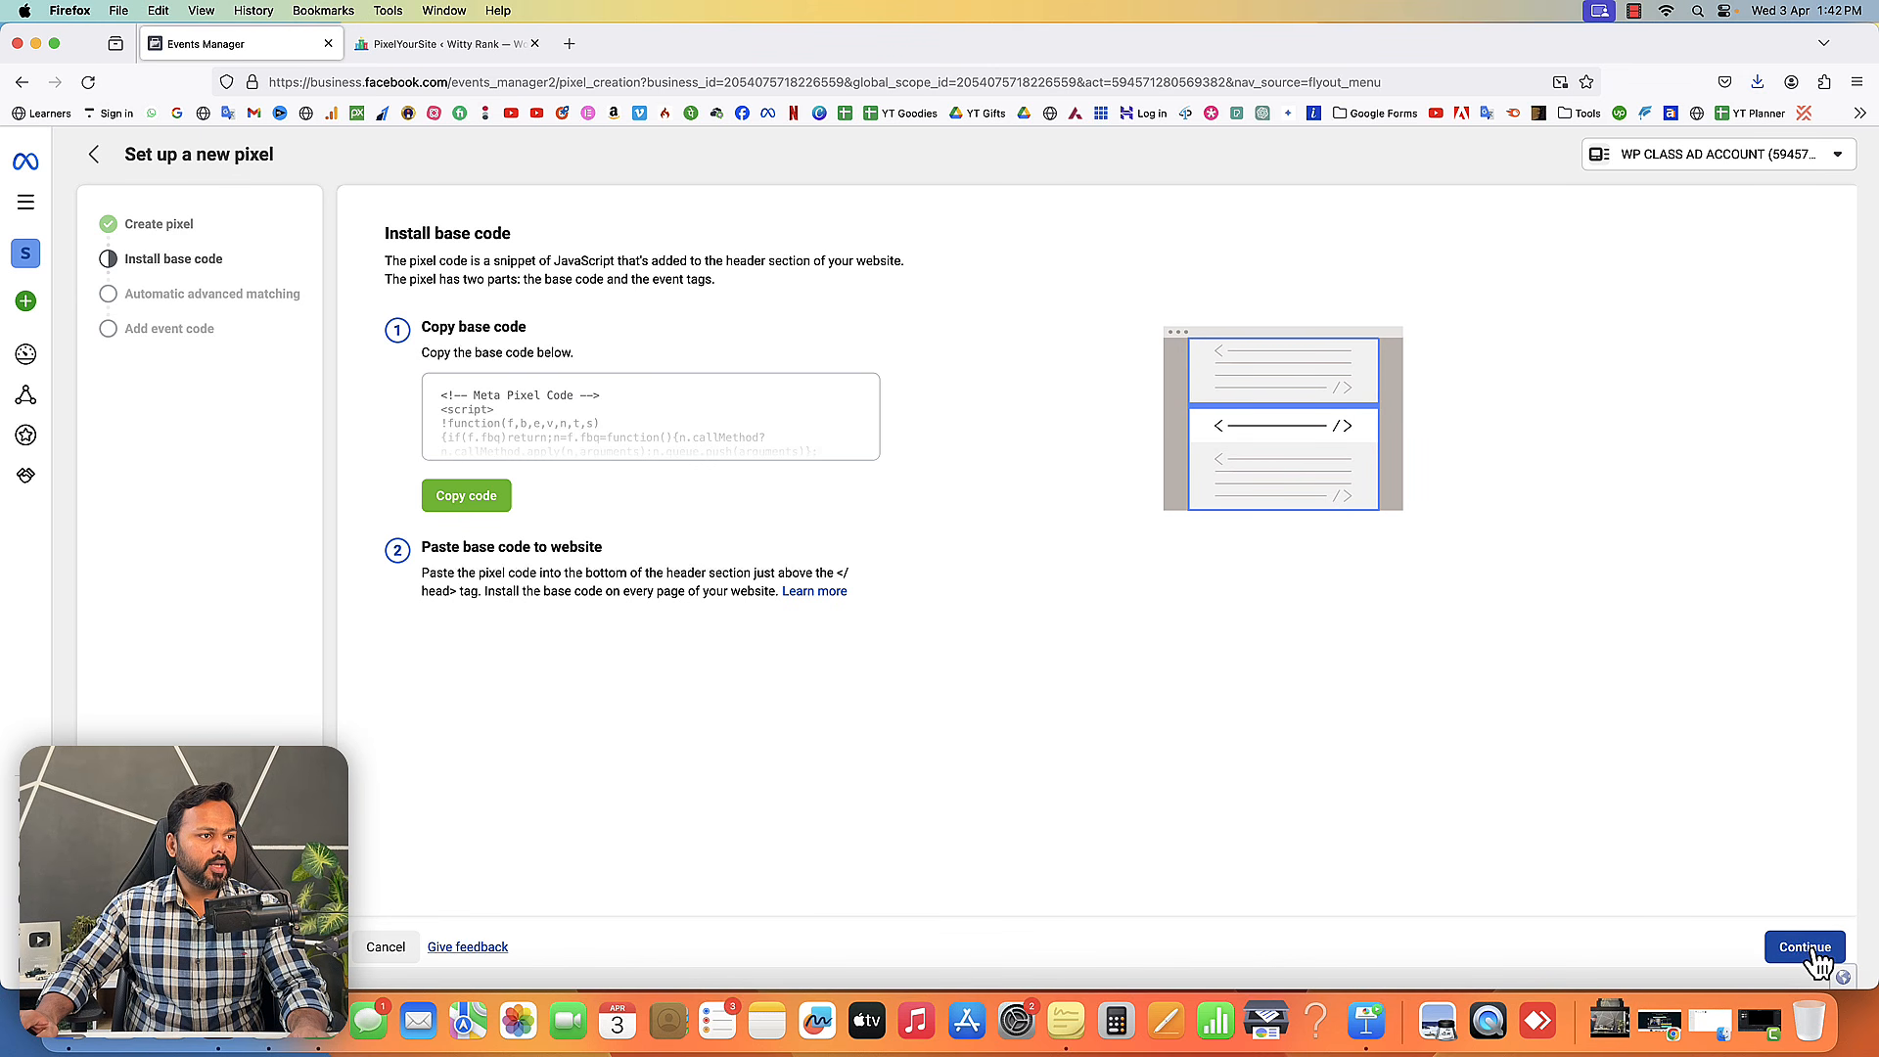
{"action": "left_click", "coordinate": [1810, 954]}
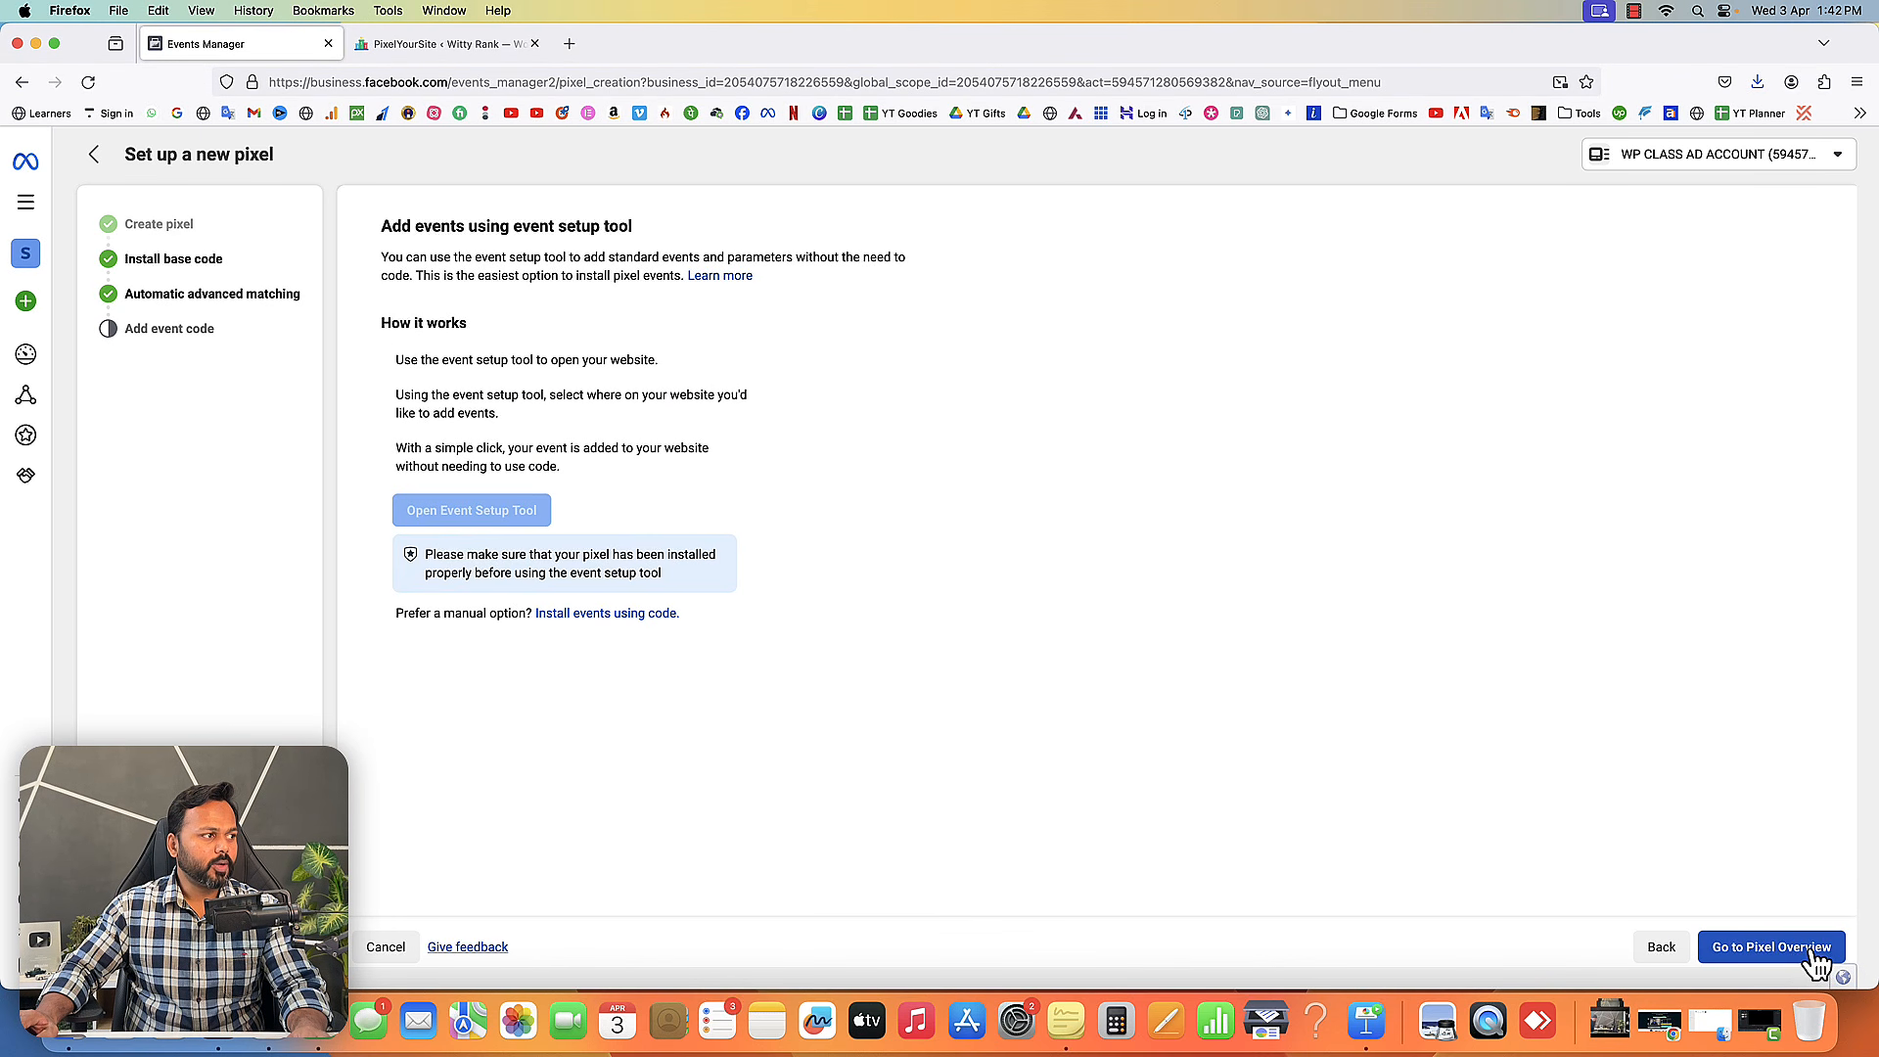
{"action": "left_click", "coordinate": [1765, 952]}
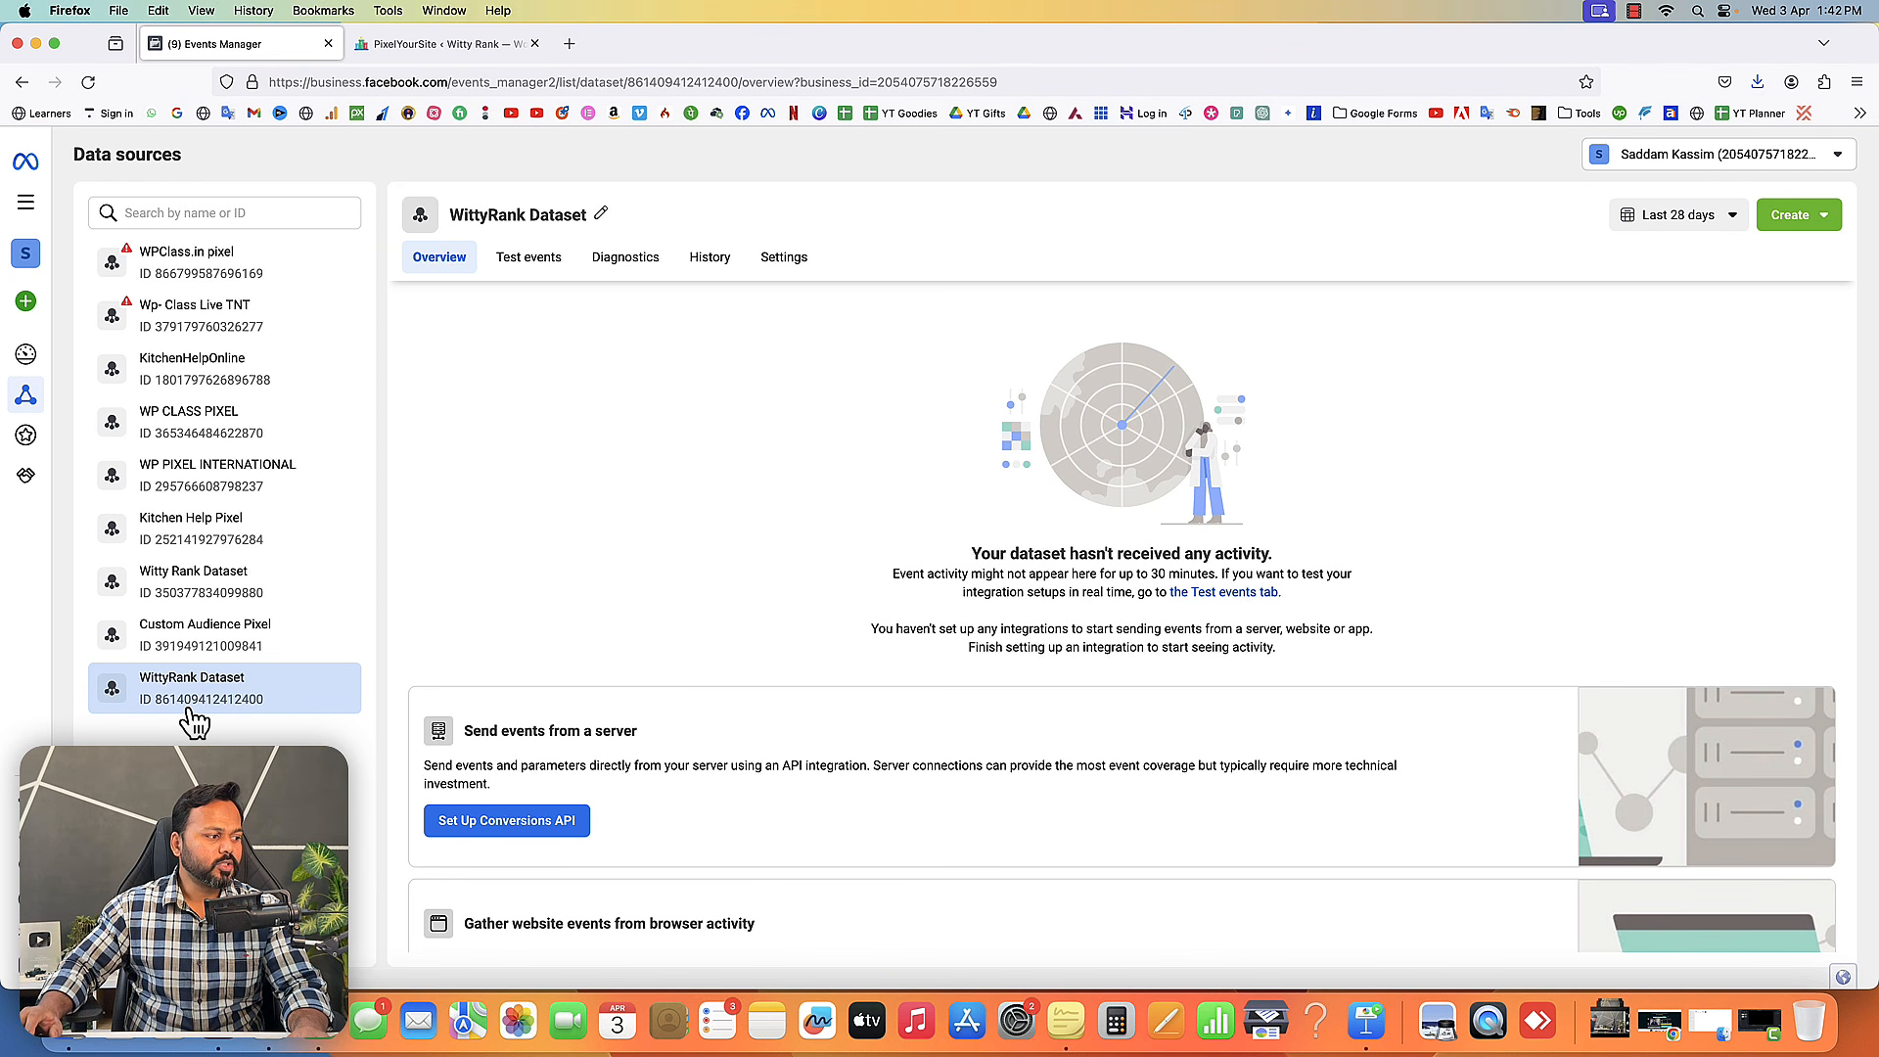
- Switch to Chrome, search Google for meta pixel helper, and open the Meta Pixel Helper extension page
{"action": "left_click", "coordinate": [277, 1045]}
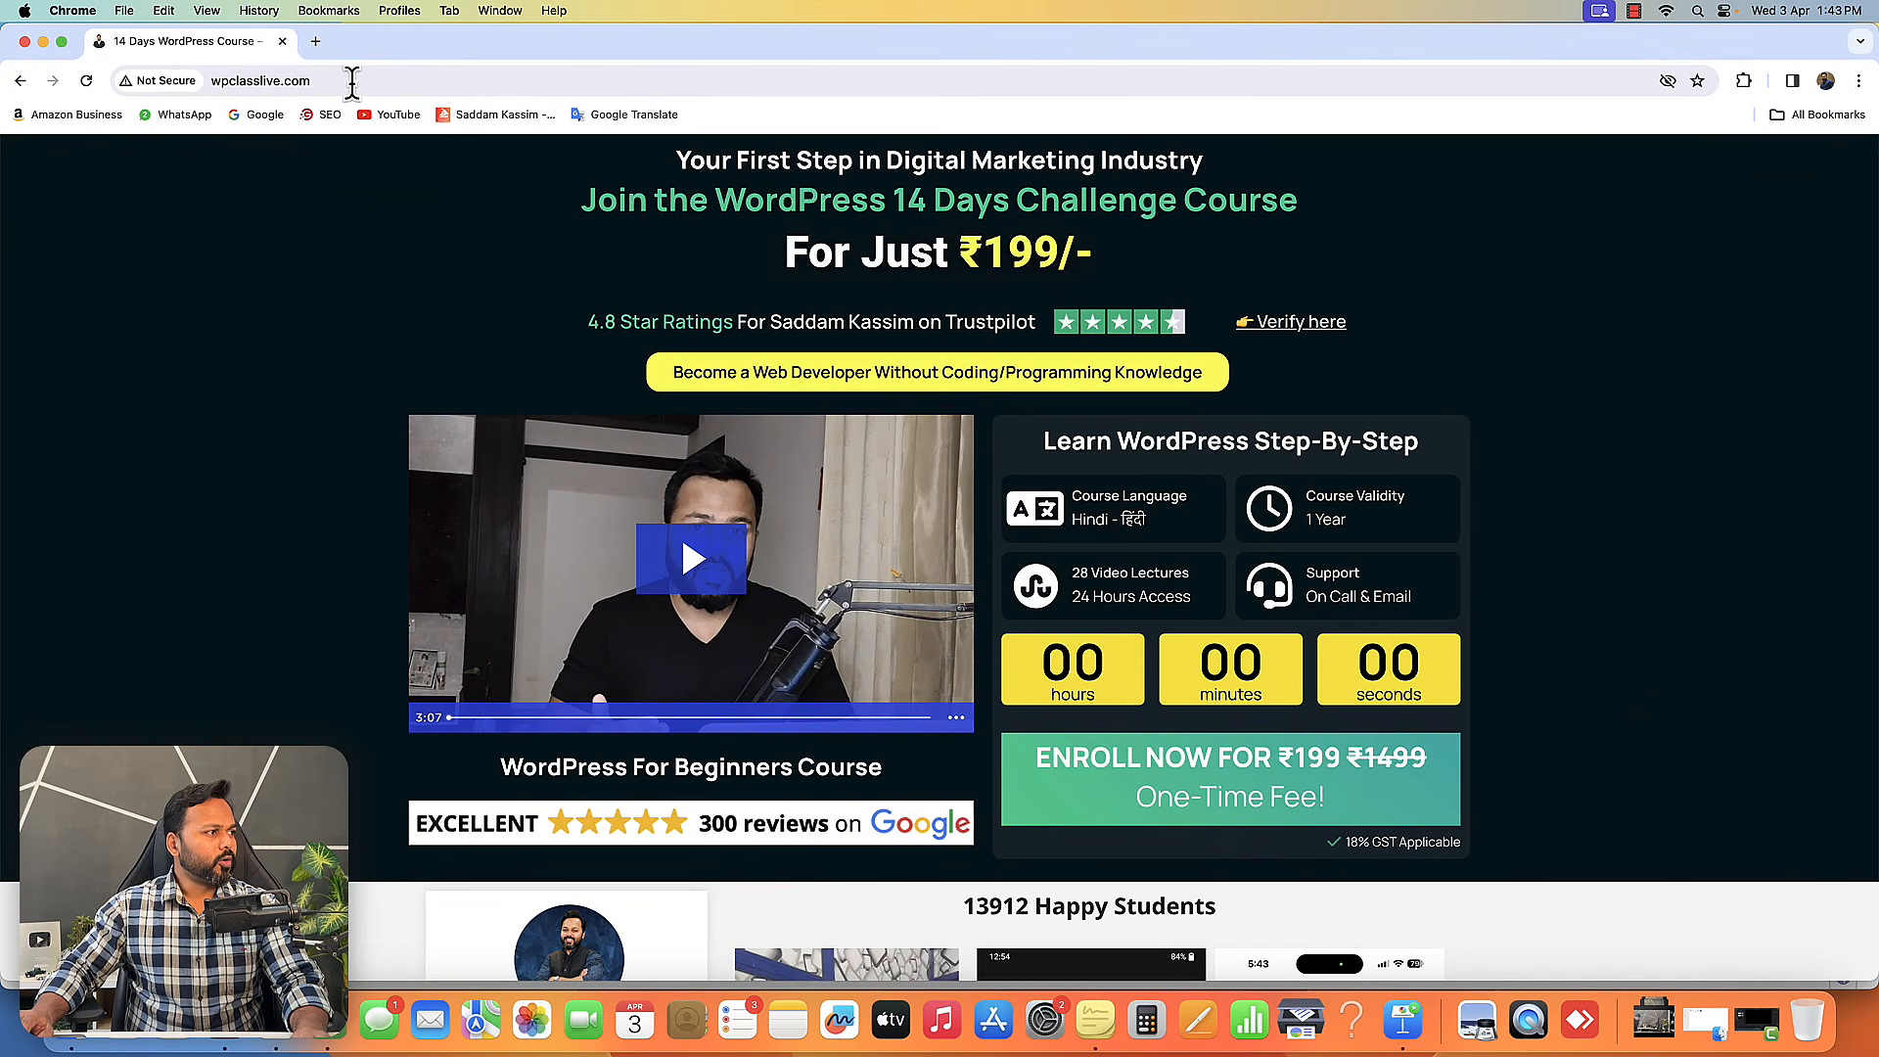
{"action": "left_click", "coordinate": [317, 43]}
{"action": "left_click", "coordinate": [241, 119]}
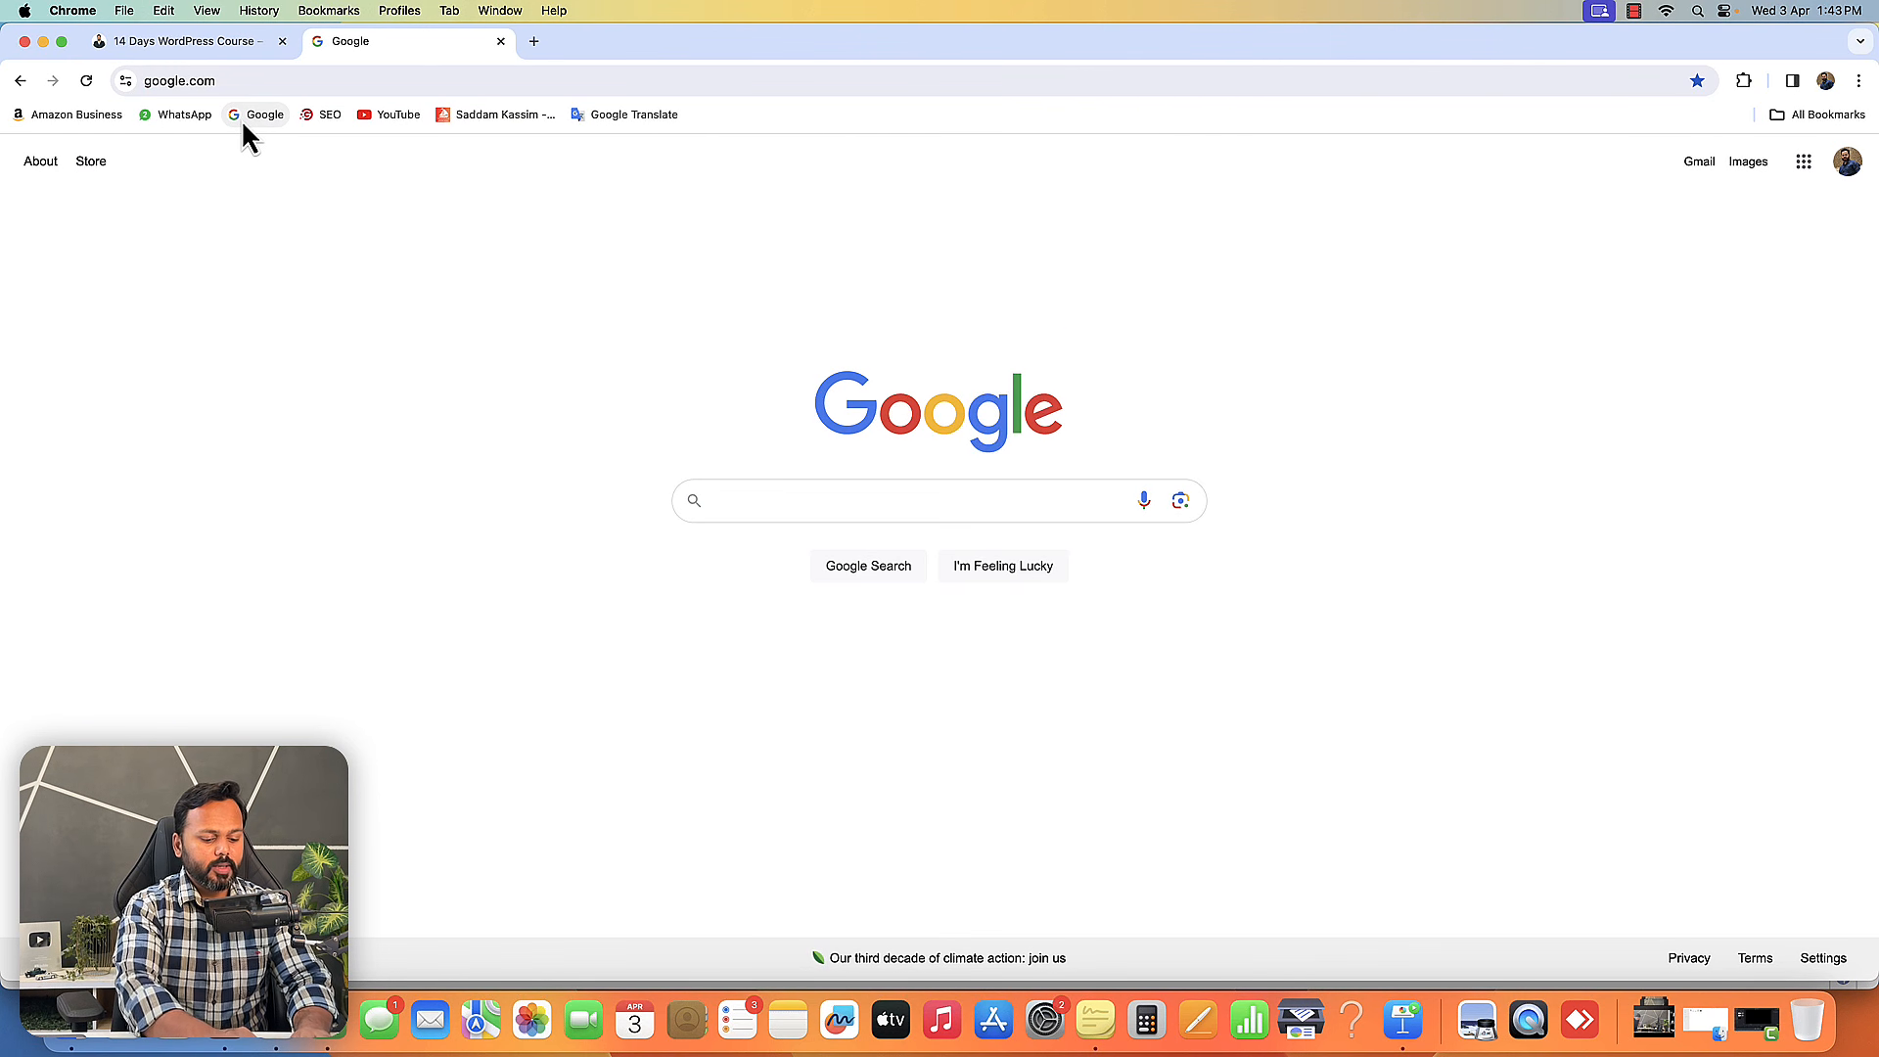
{"action": "type", "text": "meta pixle"}
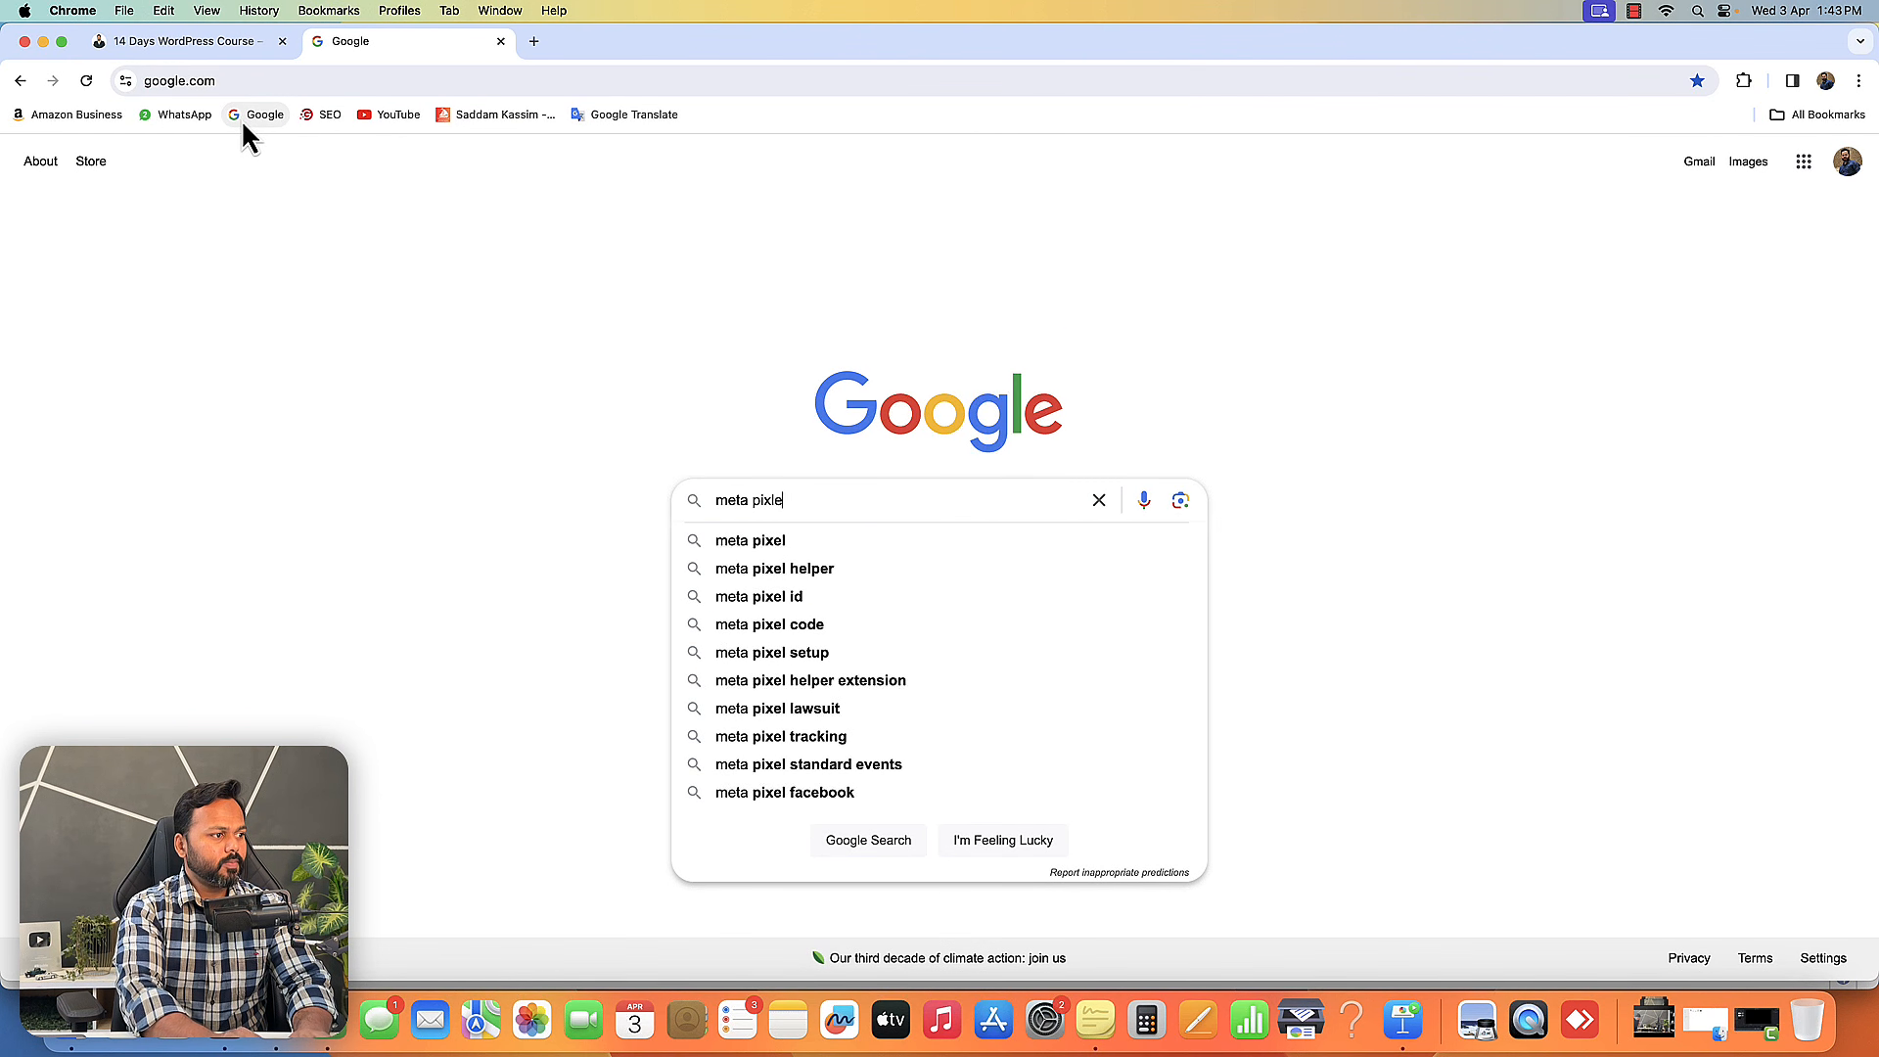
{"action": "type", "text": " he"}
{"action": "key", "text": "BackSpace"}
{"action": "key", "text": "BackSpace"}
{"action": "key", "text": "BackSpace"}
{"action": "key", "text": "BackSpace"}
{"action": "key", "text": "BackSpace"}
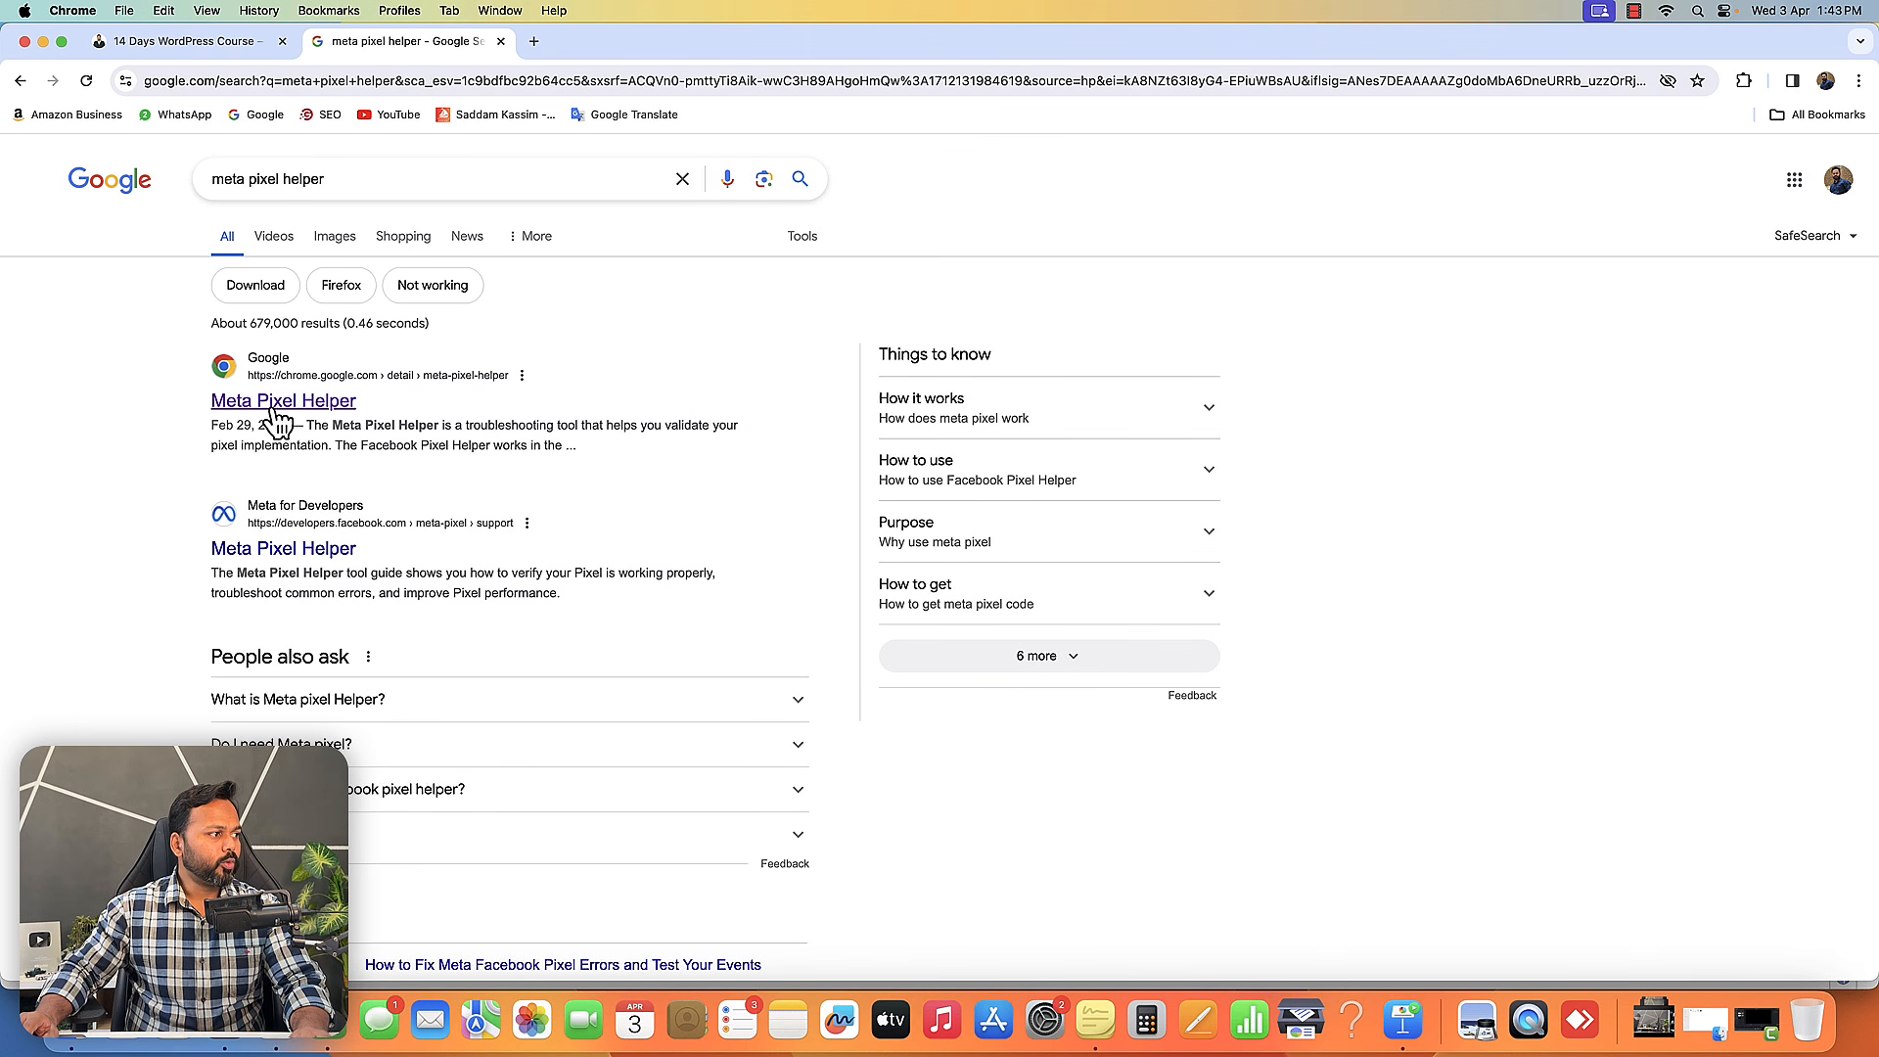
{"action": "left_click", "coordinate": [278, 418]}
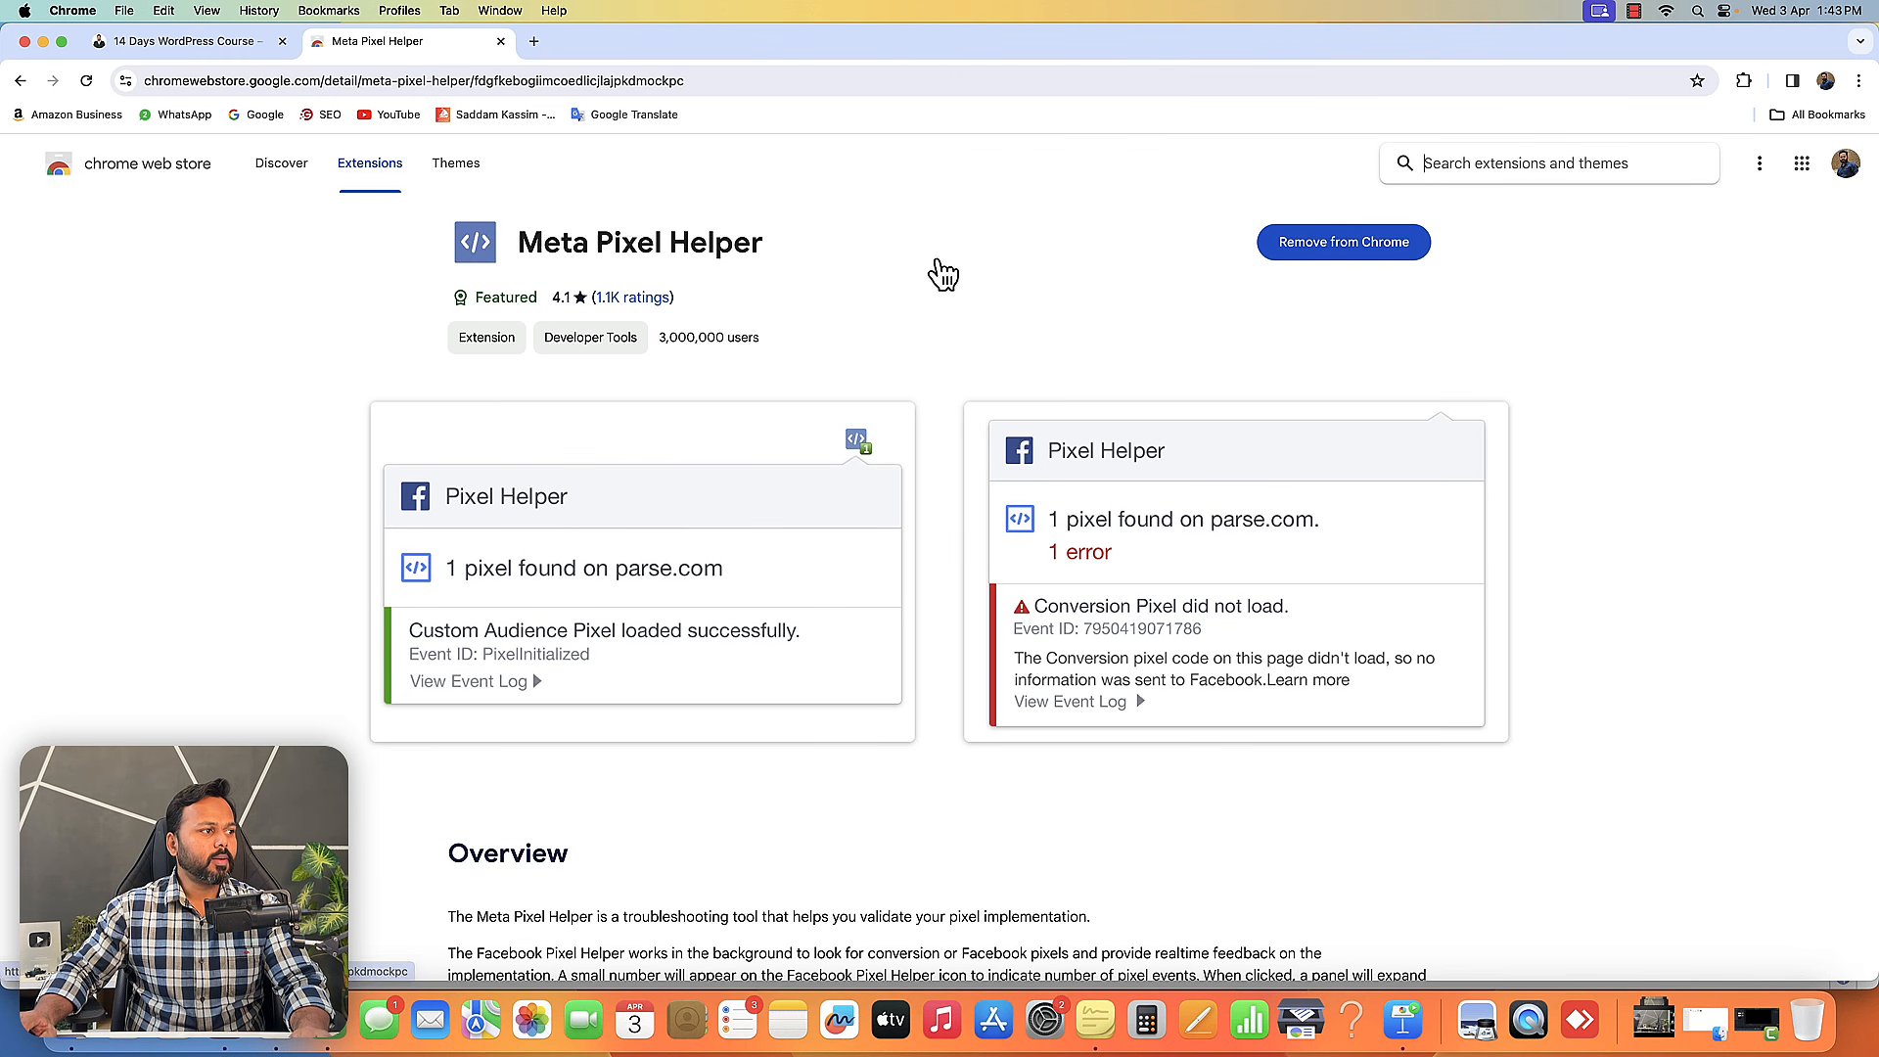
{"action": "left_click", "coordinate": [1744, 85]}
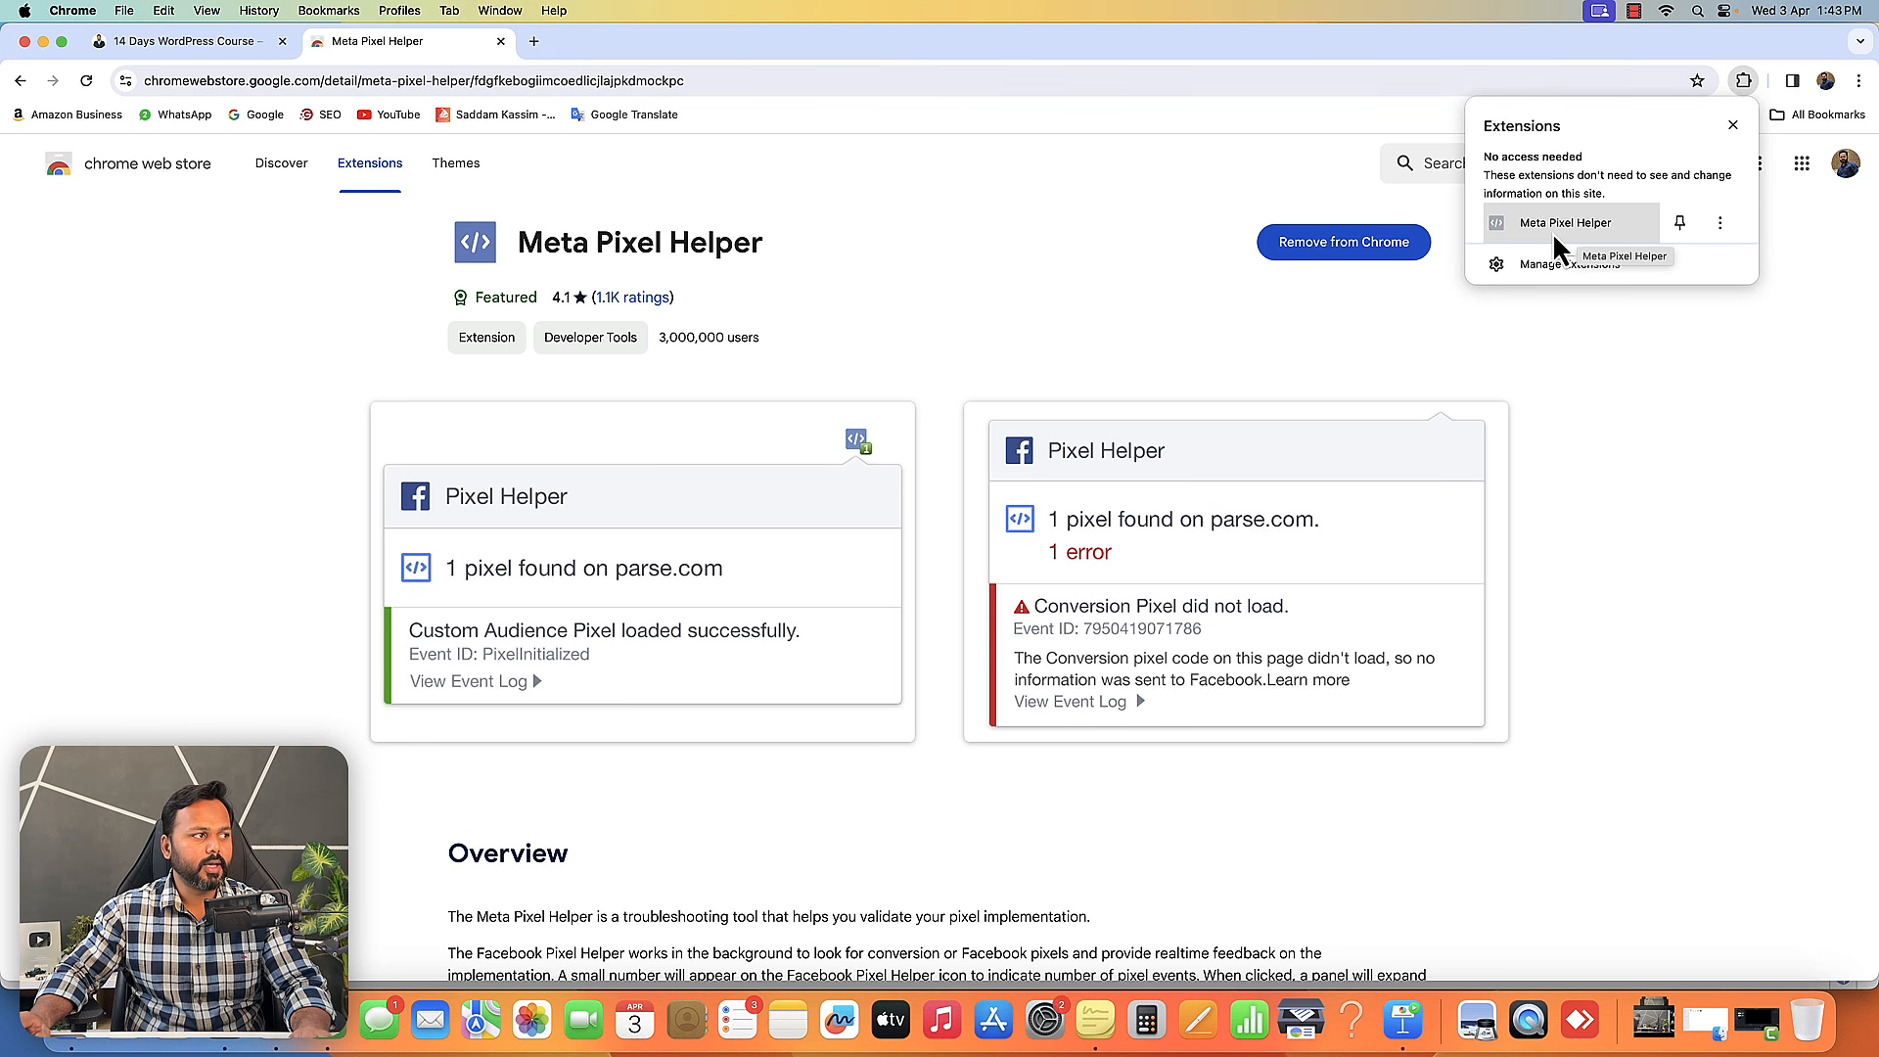
- Open wittyrank.com in a new tab and run the Meta Pixel Helper extension on it
{"action": "left_click", "coordinate": [534, 41]}
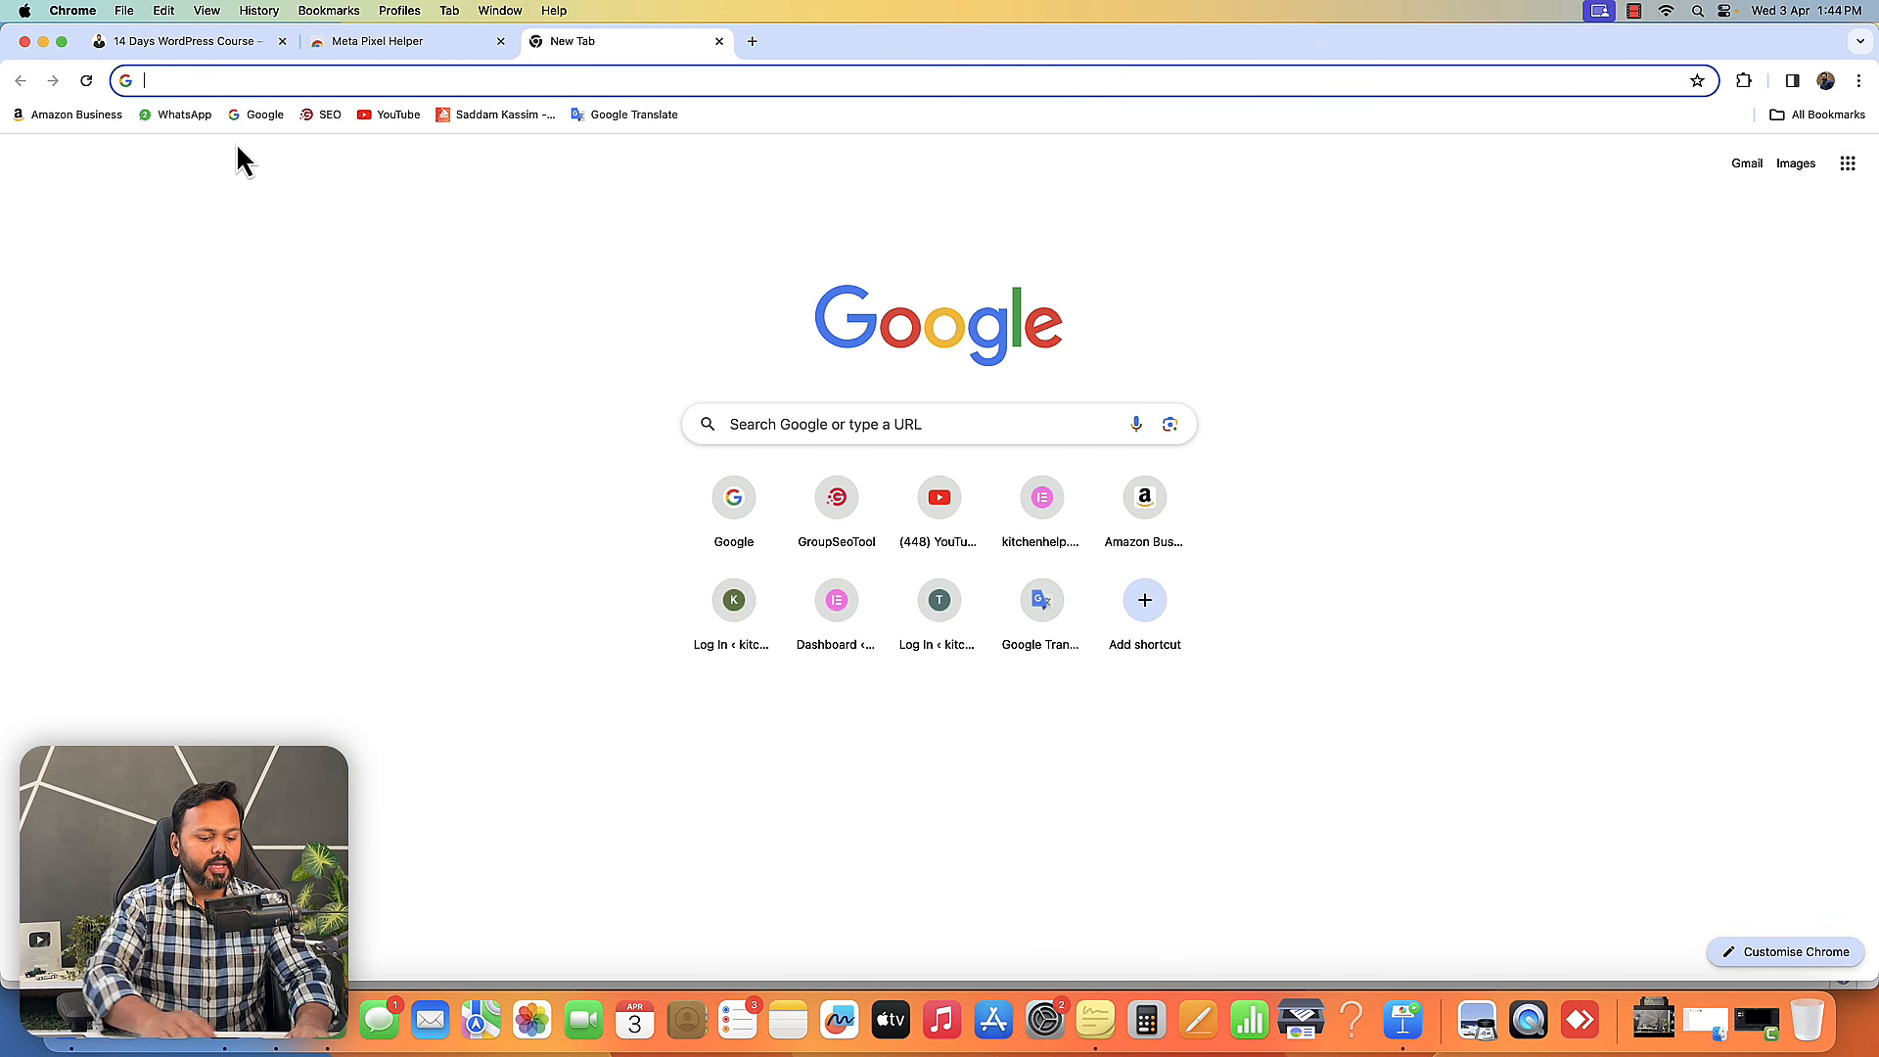
{"action": "type", "text": "wittyrank.com"}
{"action": "key", "text": "Return"}
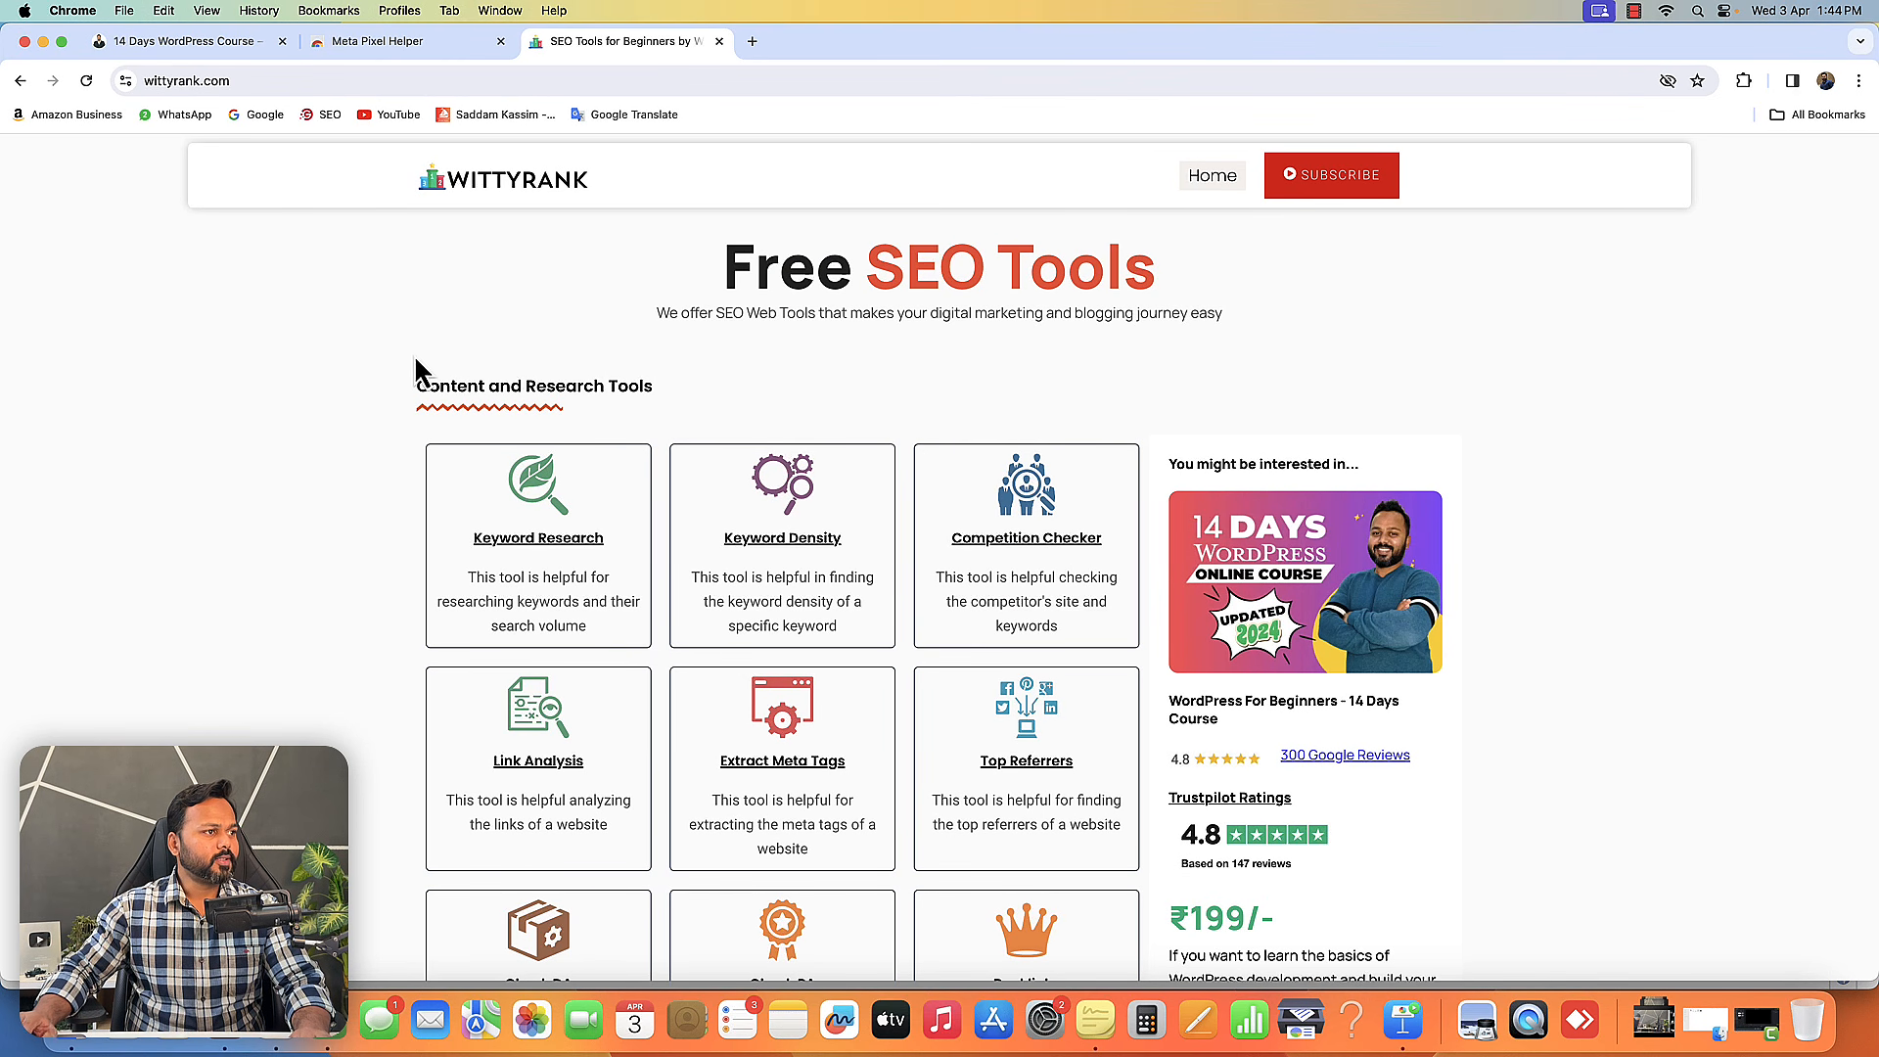
{"action": "left_click", "coordinate": [1743, 81]}
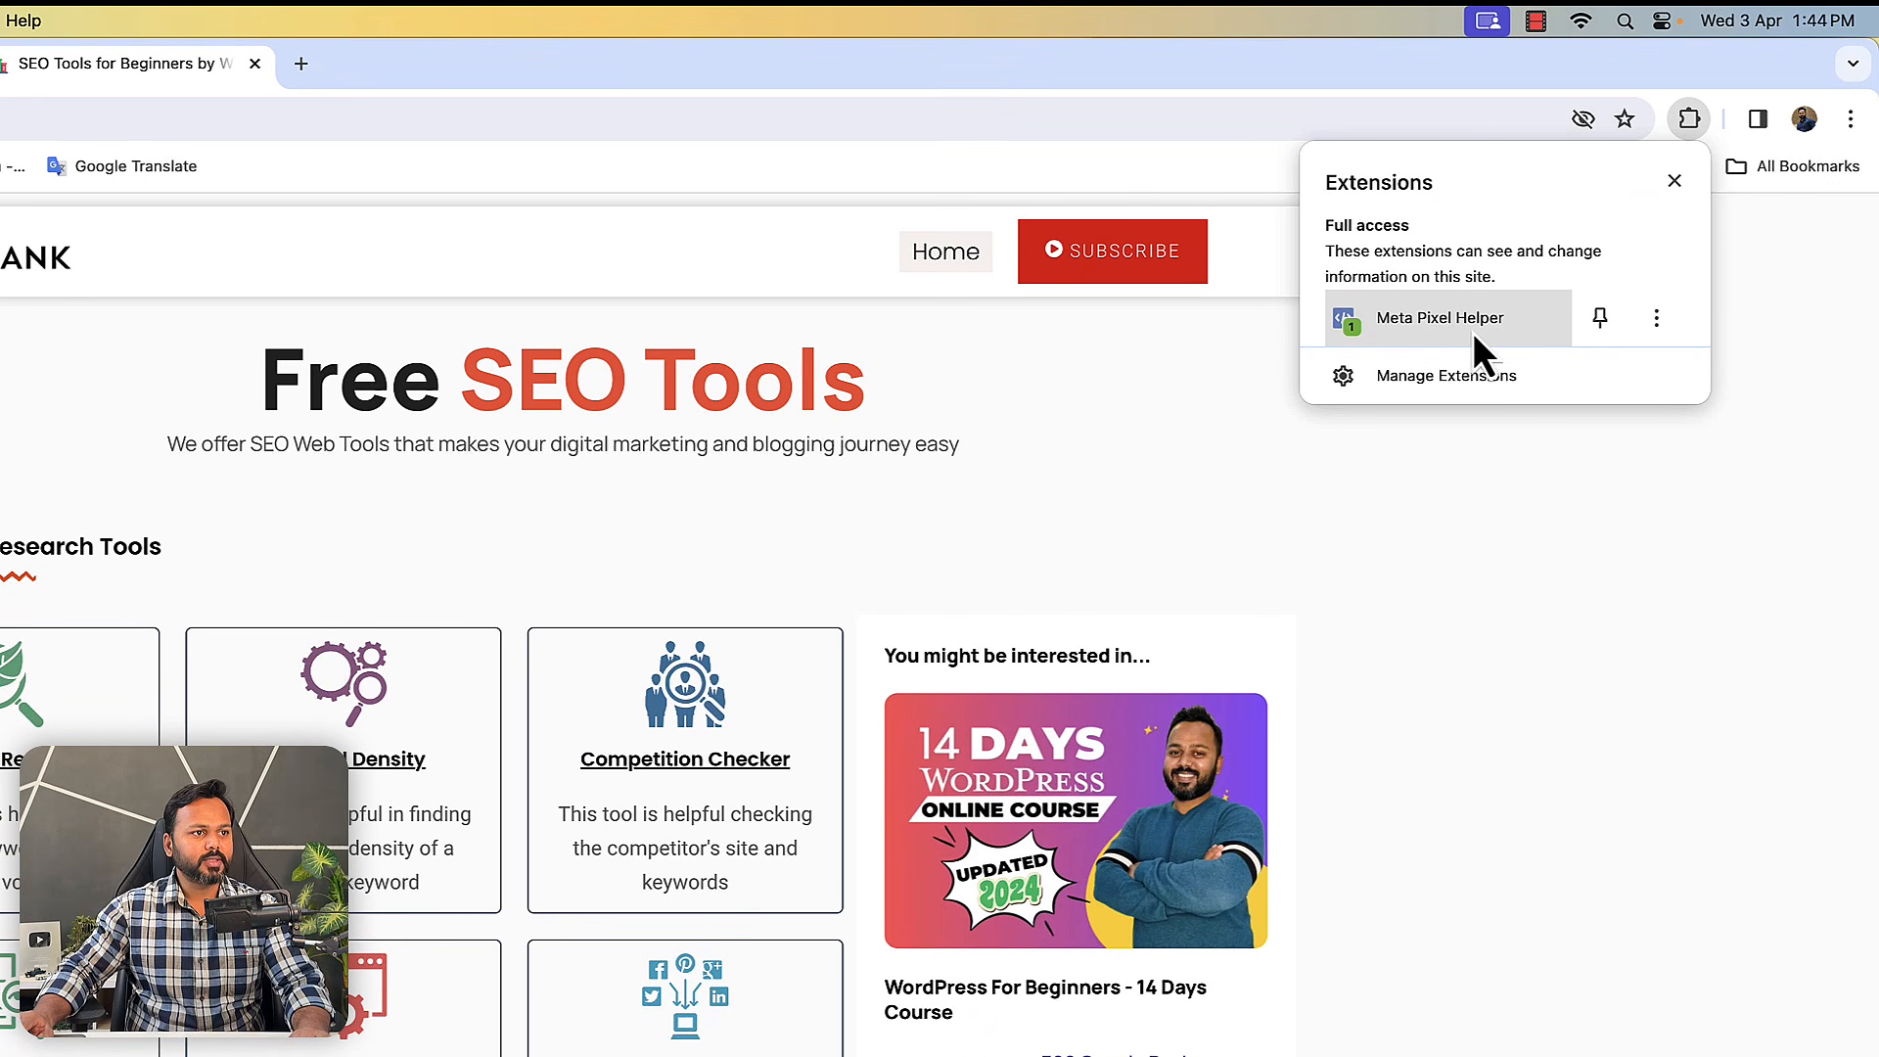
{"action": "left_click", "coordinate": [1387, 327]}
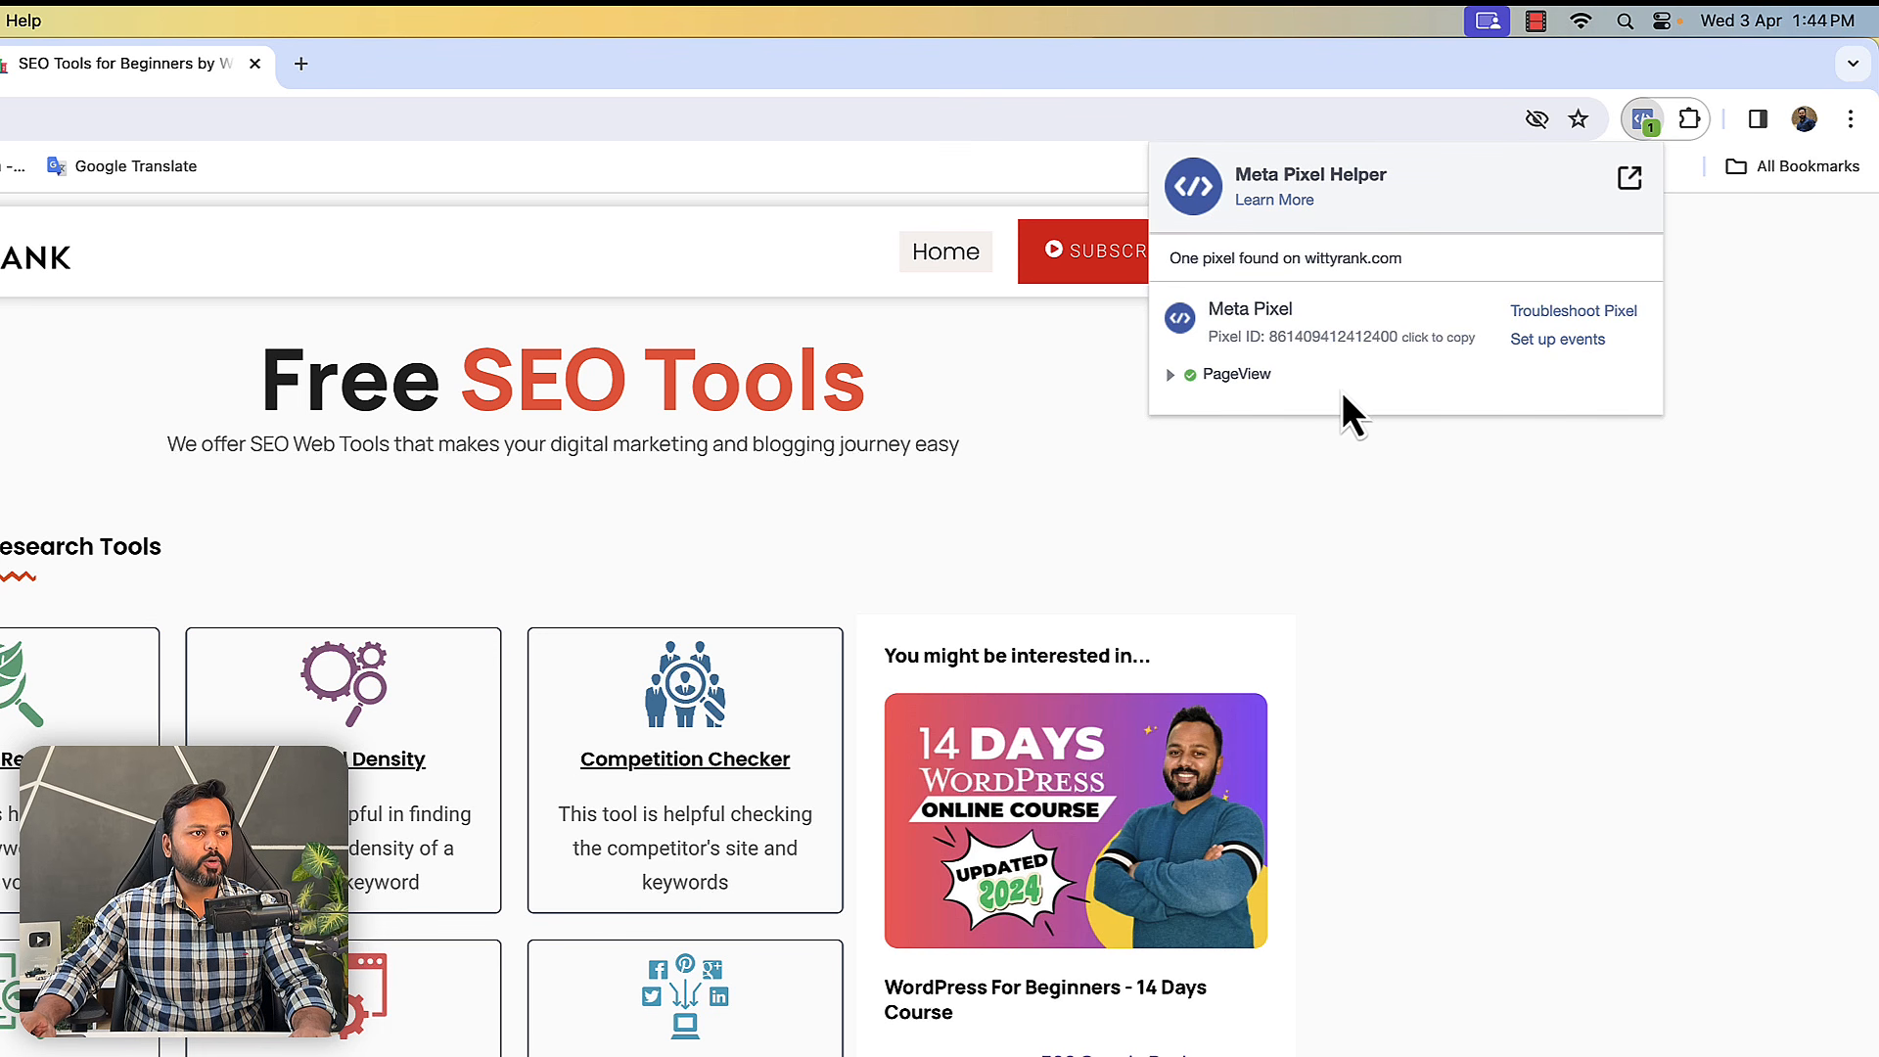
- Expand the PageView event in Meta Pixel Helper to inspect its parameters and event info
{"action": "left_click", "coordinate": [1173, 378]}
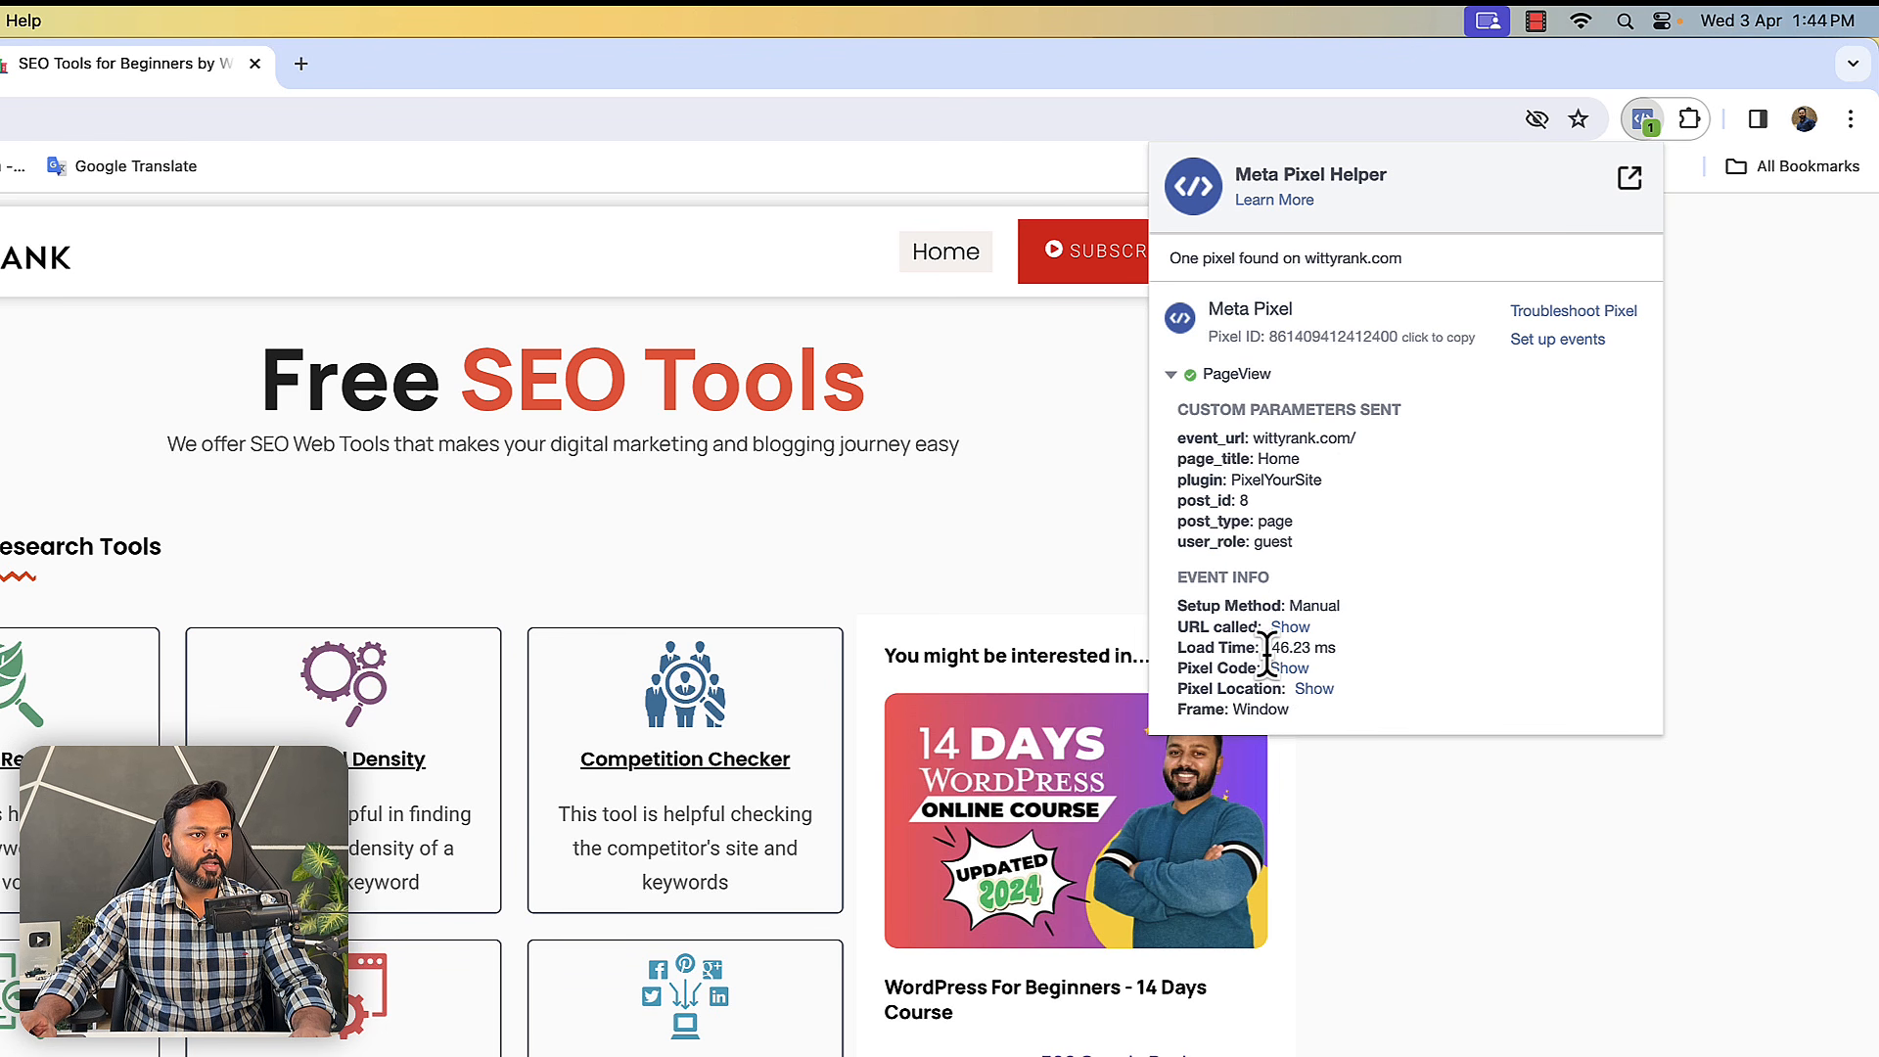
{"action": "left_click", "coordinate": [1685, 602]}
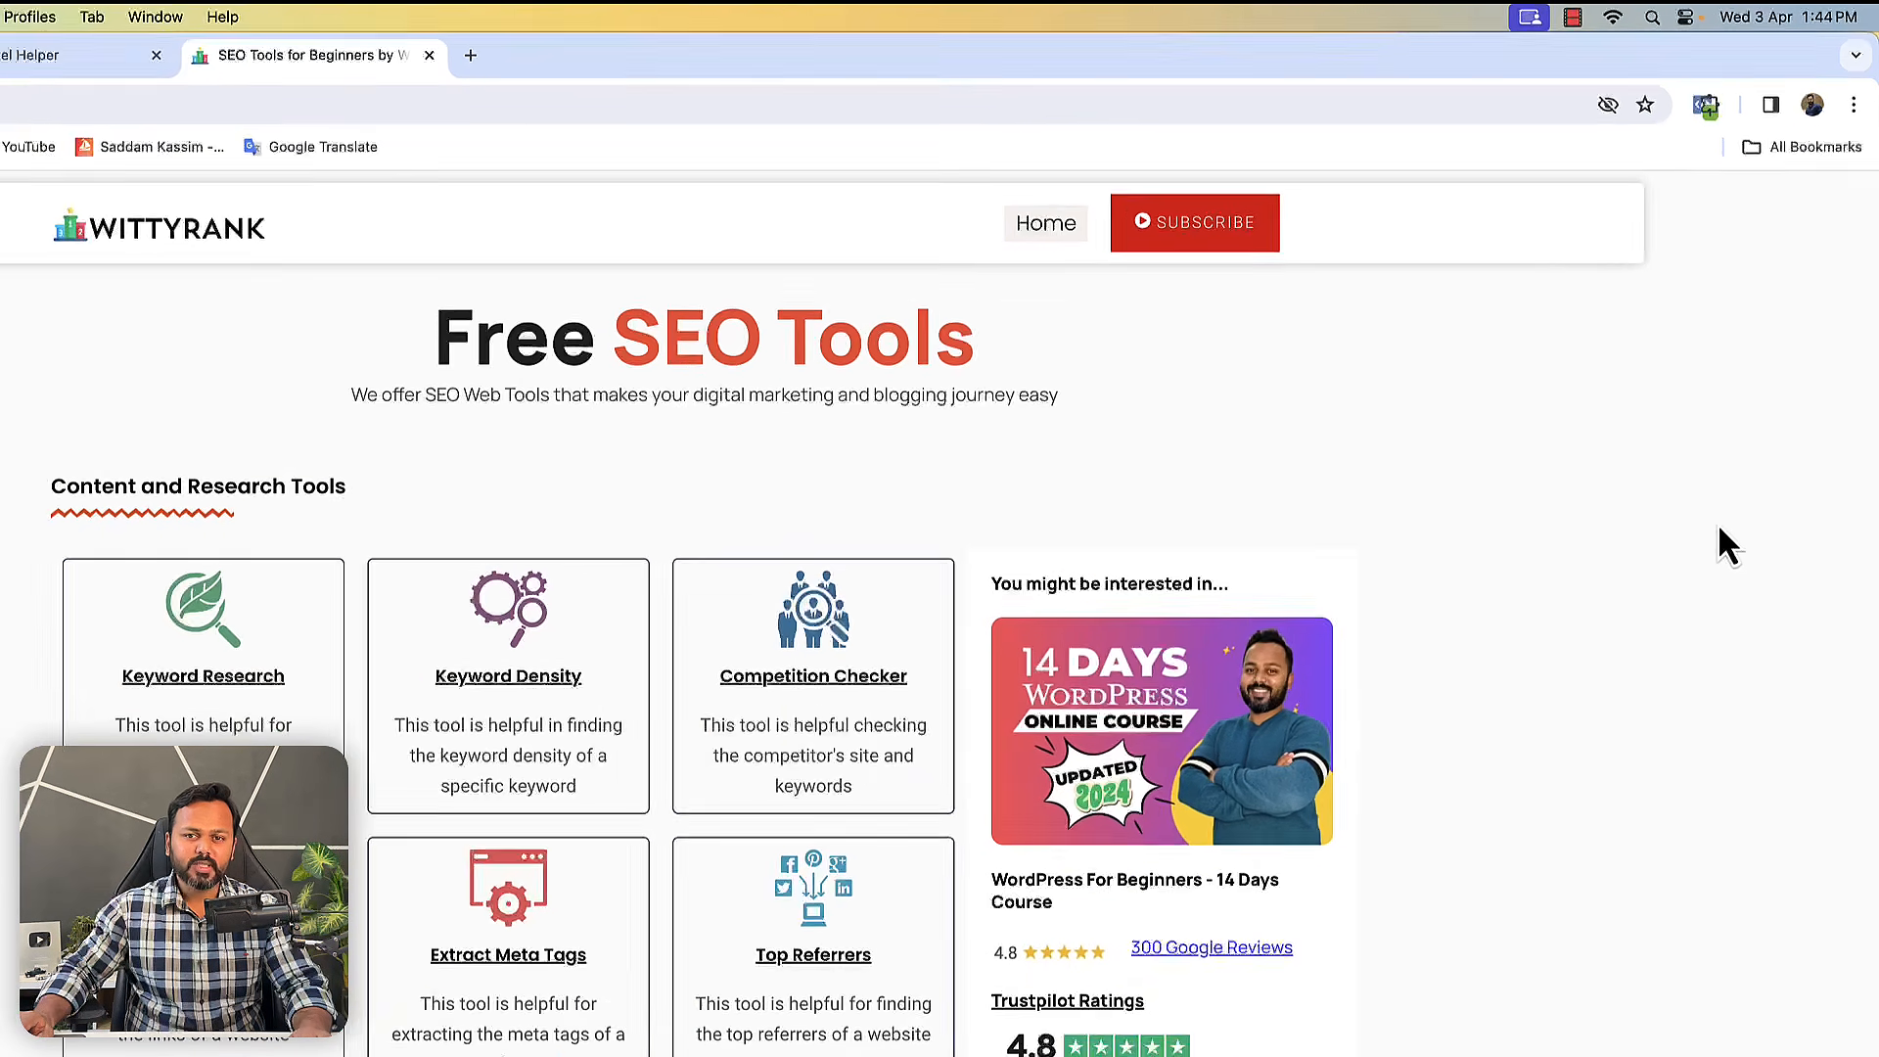
- In a new tab, open the WP Online Course product from wittyrank.com/shop/ and add it to the cart
{"action": "left_click", "coordinate": [752, 41]}
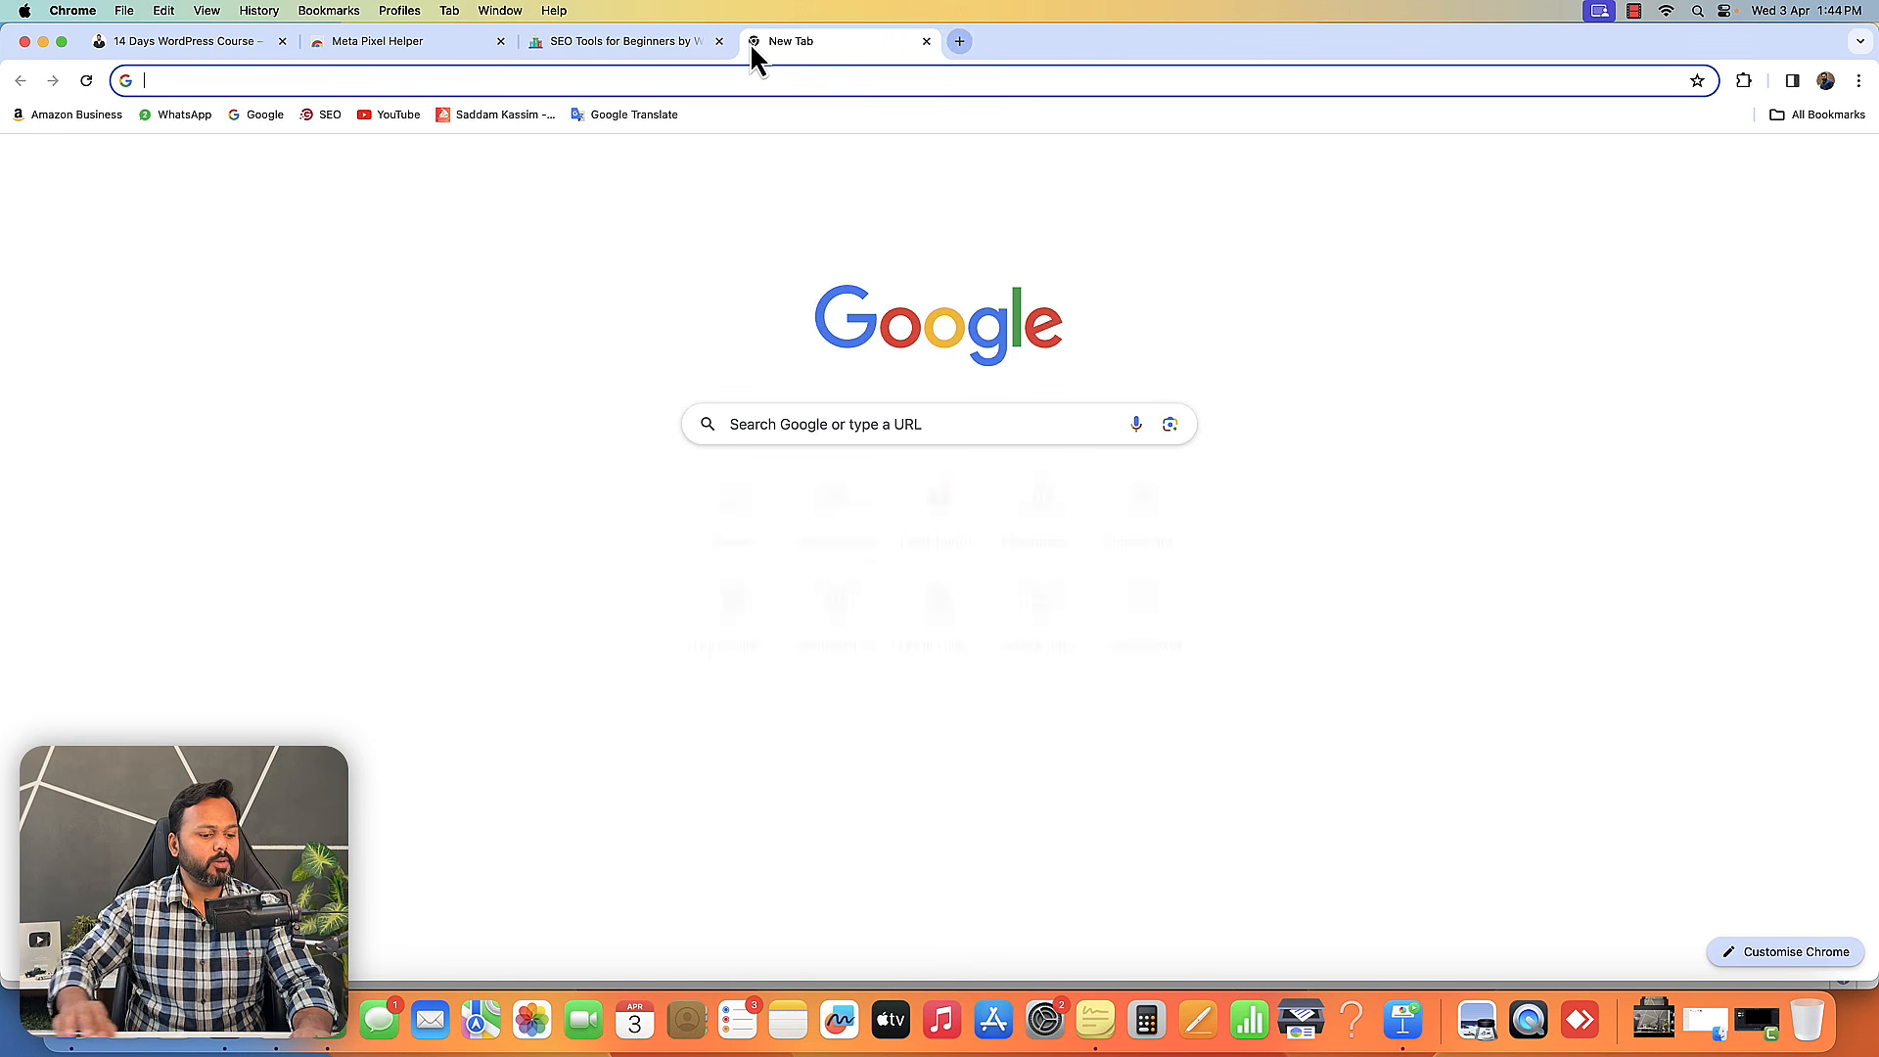
{"action": "type", "text": "wittyrank.com"}
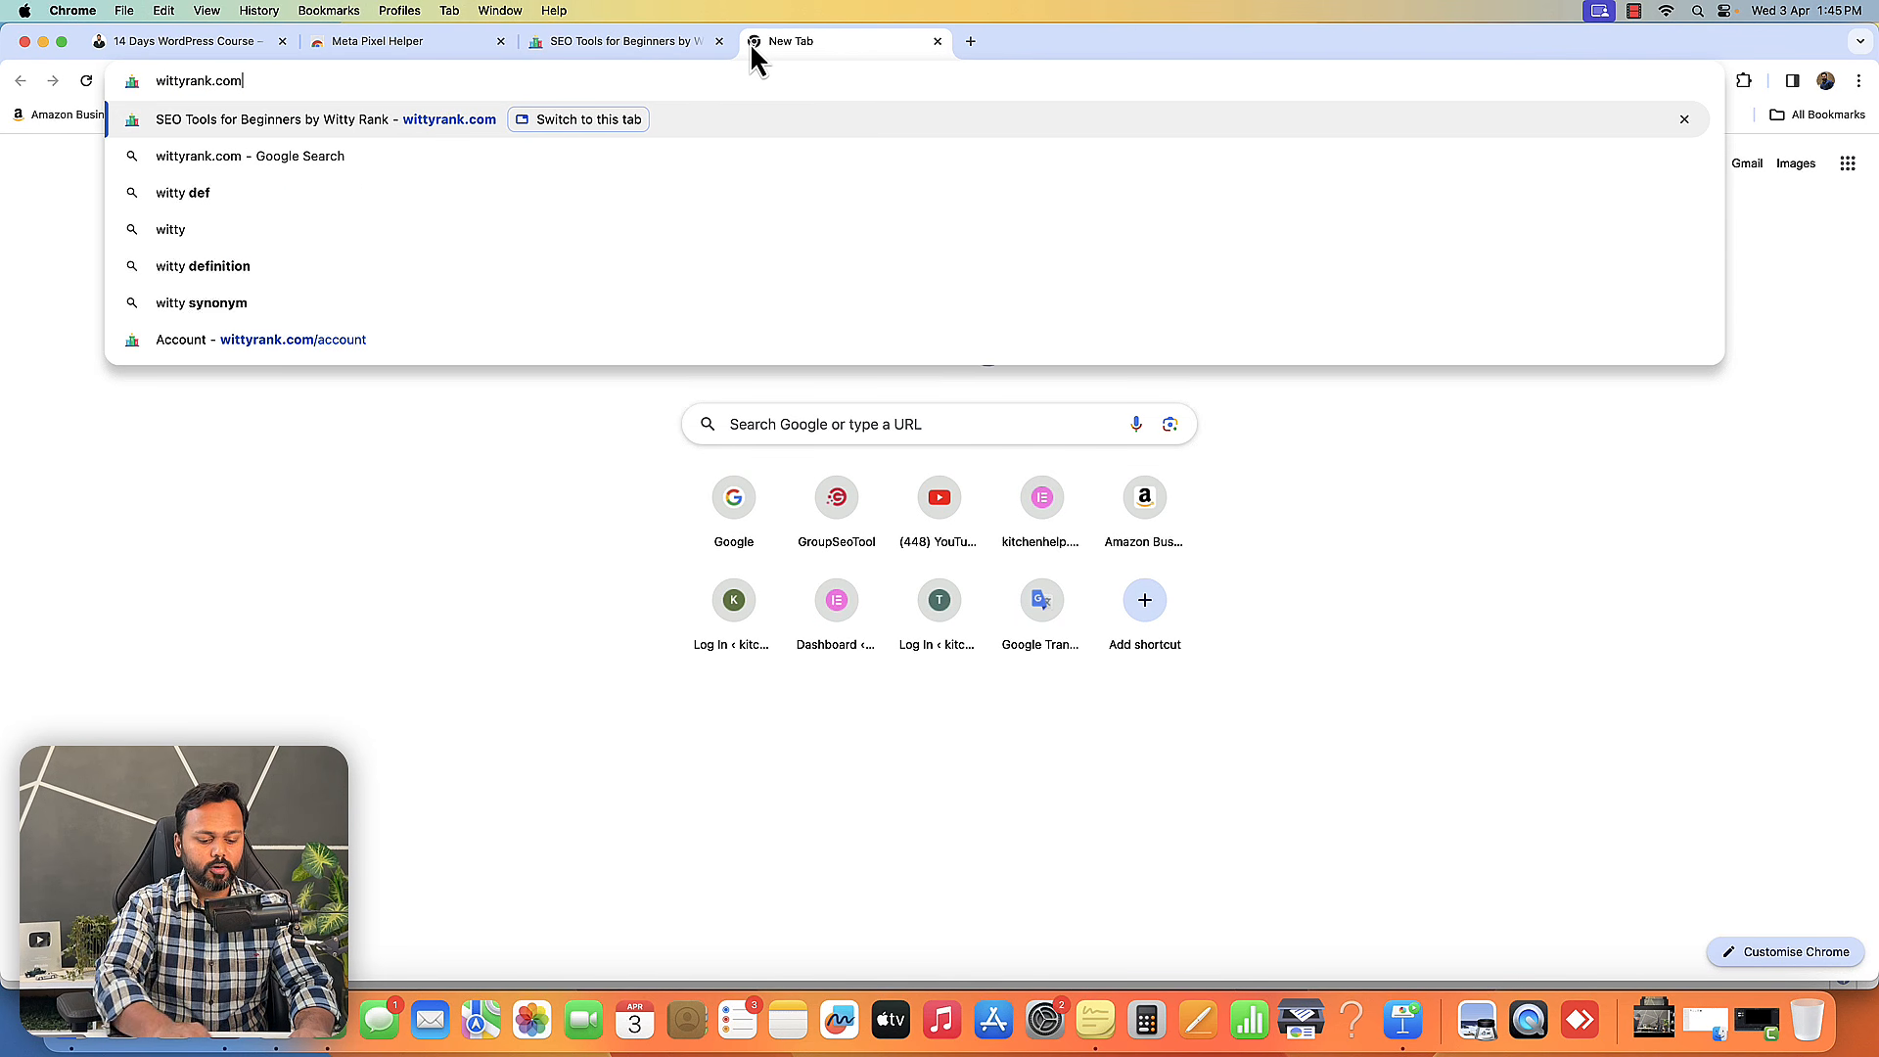
{"action": "type", "text": "/shop/"}
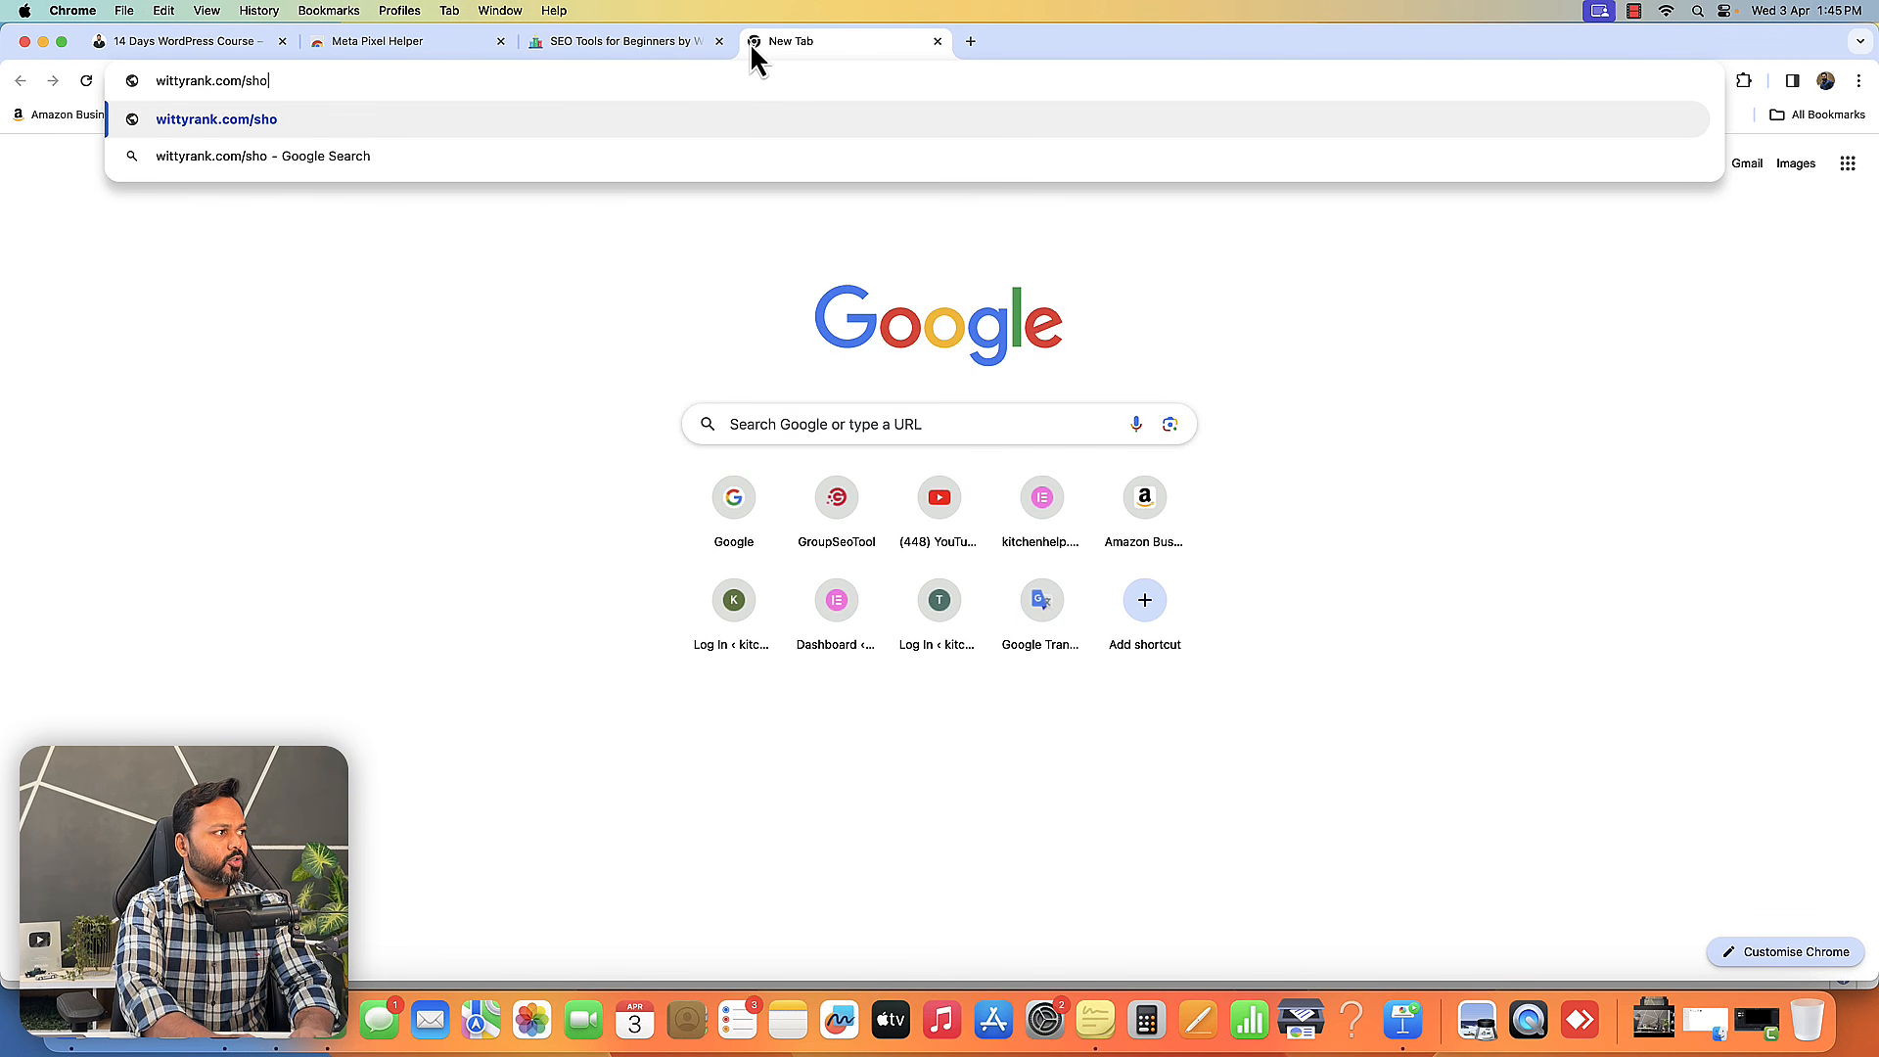
{"action": "key", "text": "Return"}
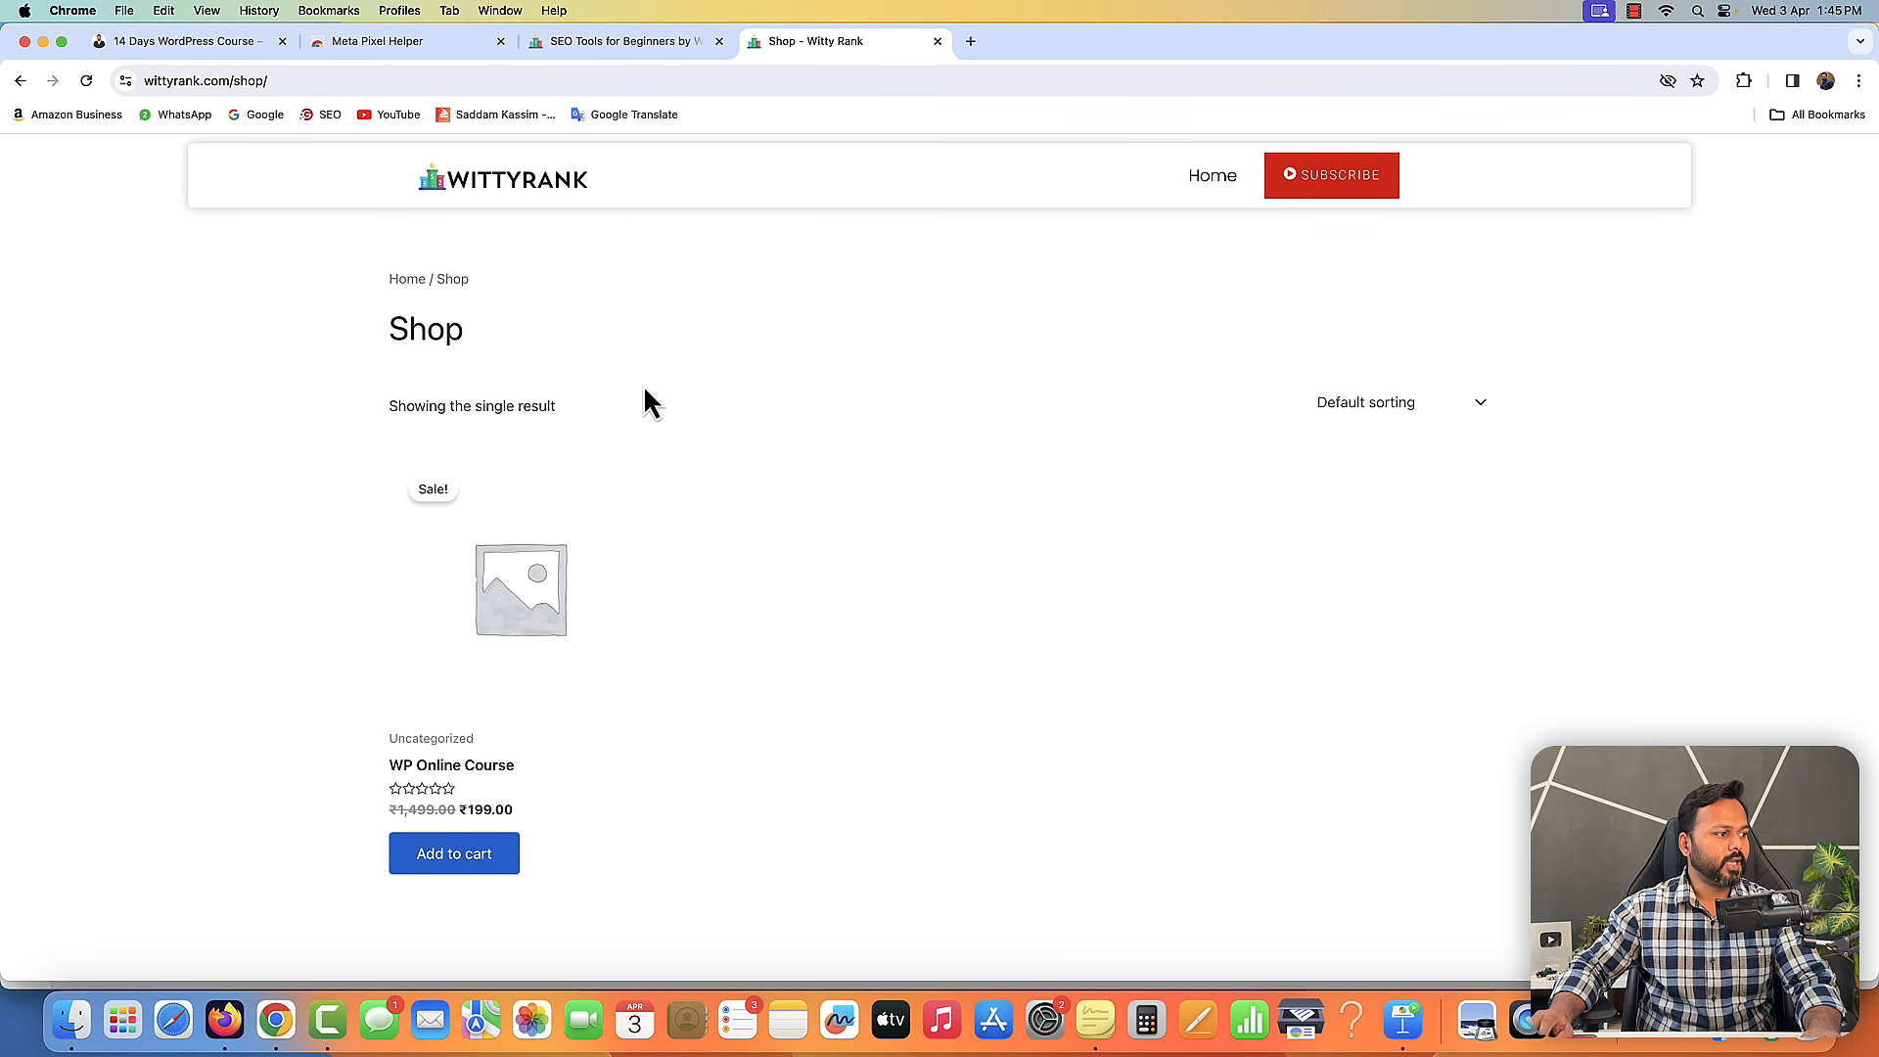
{"action": "left_click", "coordinate": [494, 623]}
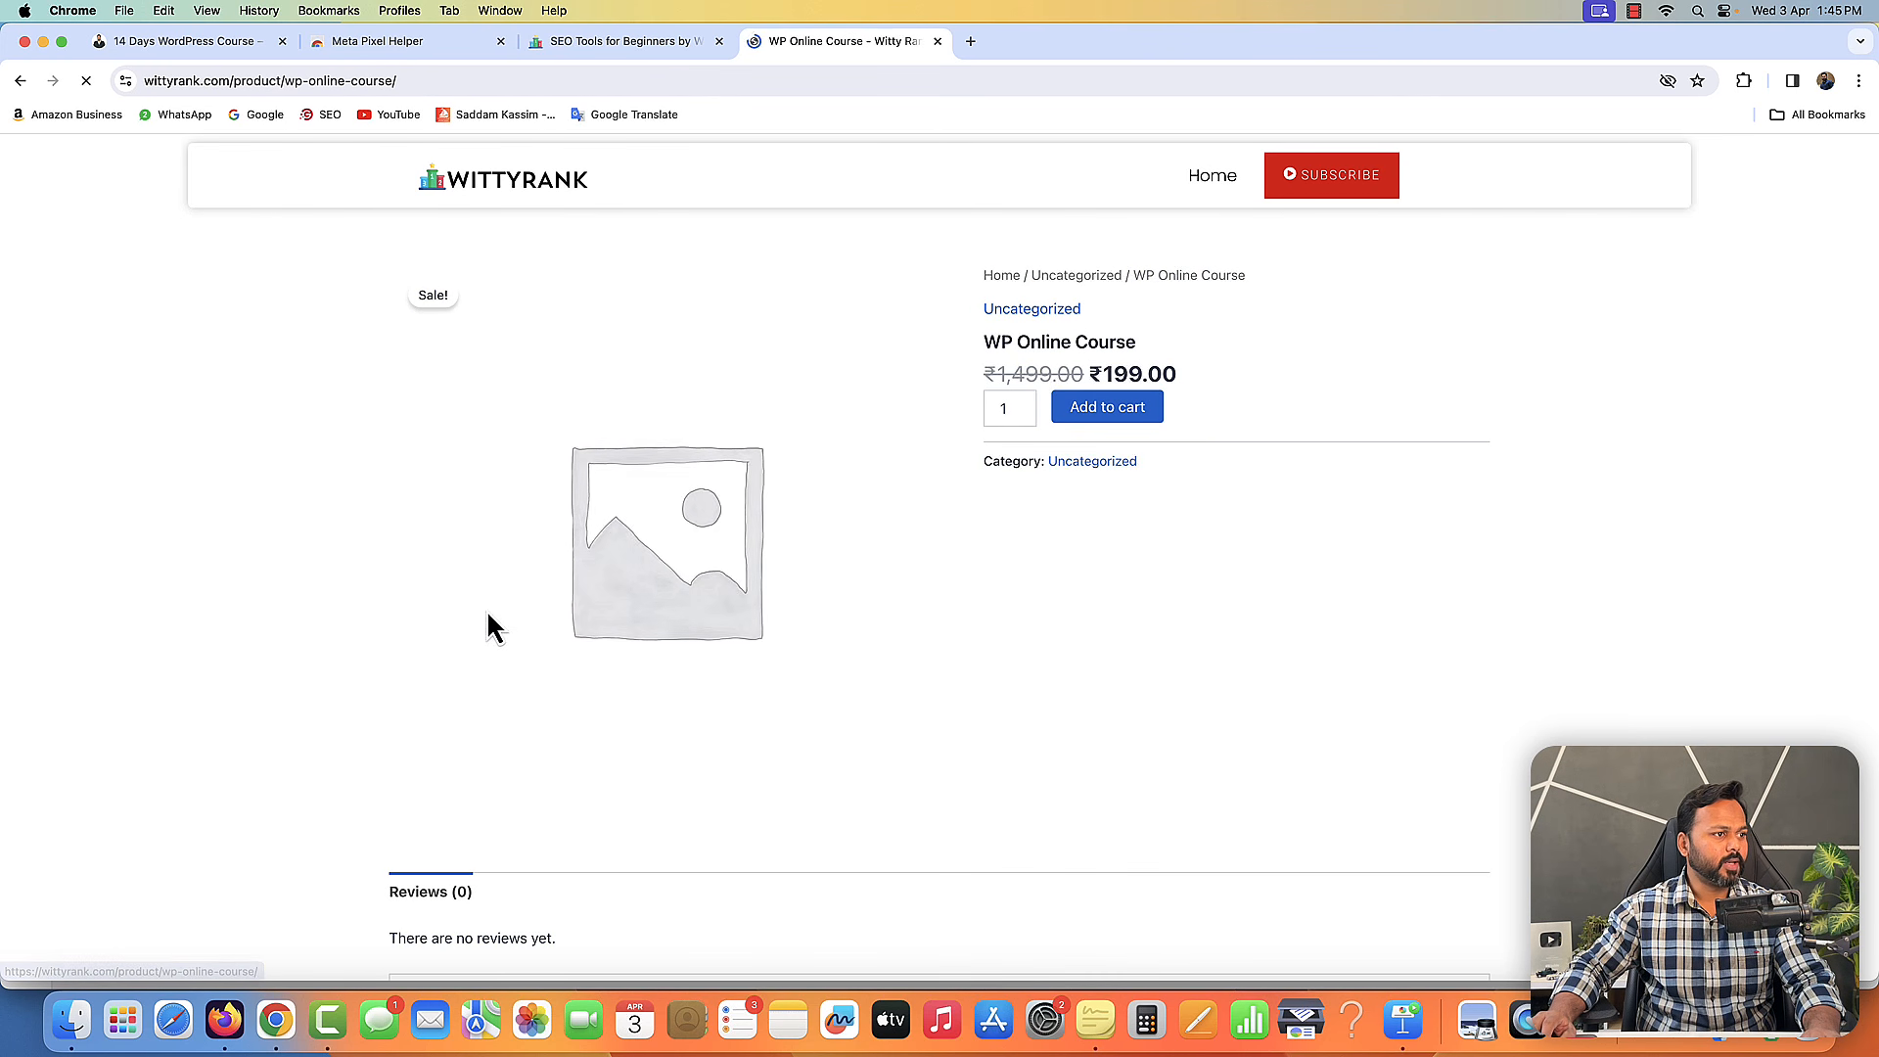
{"action": "left_click", "coordinate": [1116, 419]}
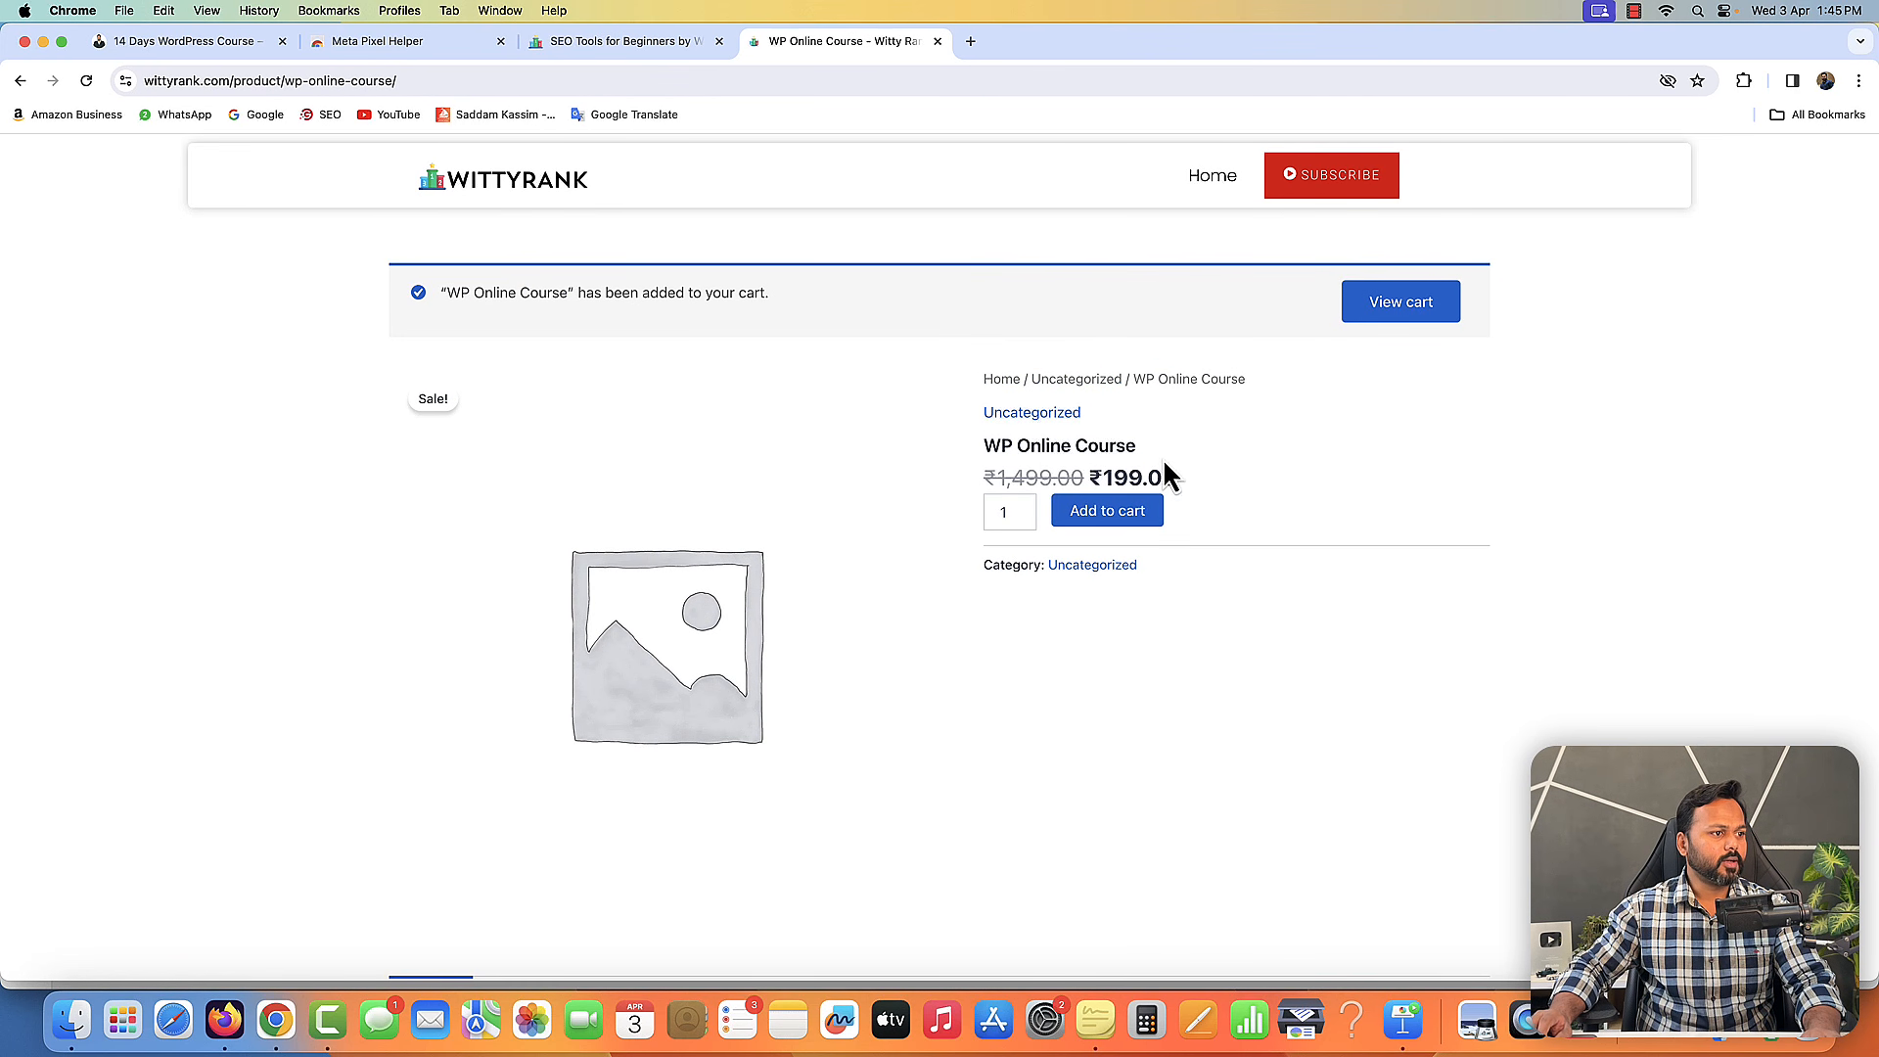
- Run Meta Pixel Helper on the product page and expand the ViewContent event to inspect its parameters
{"action": "left_click", "coordinate": [1743, 80]}
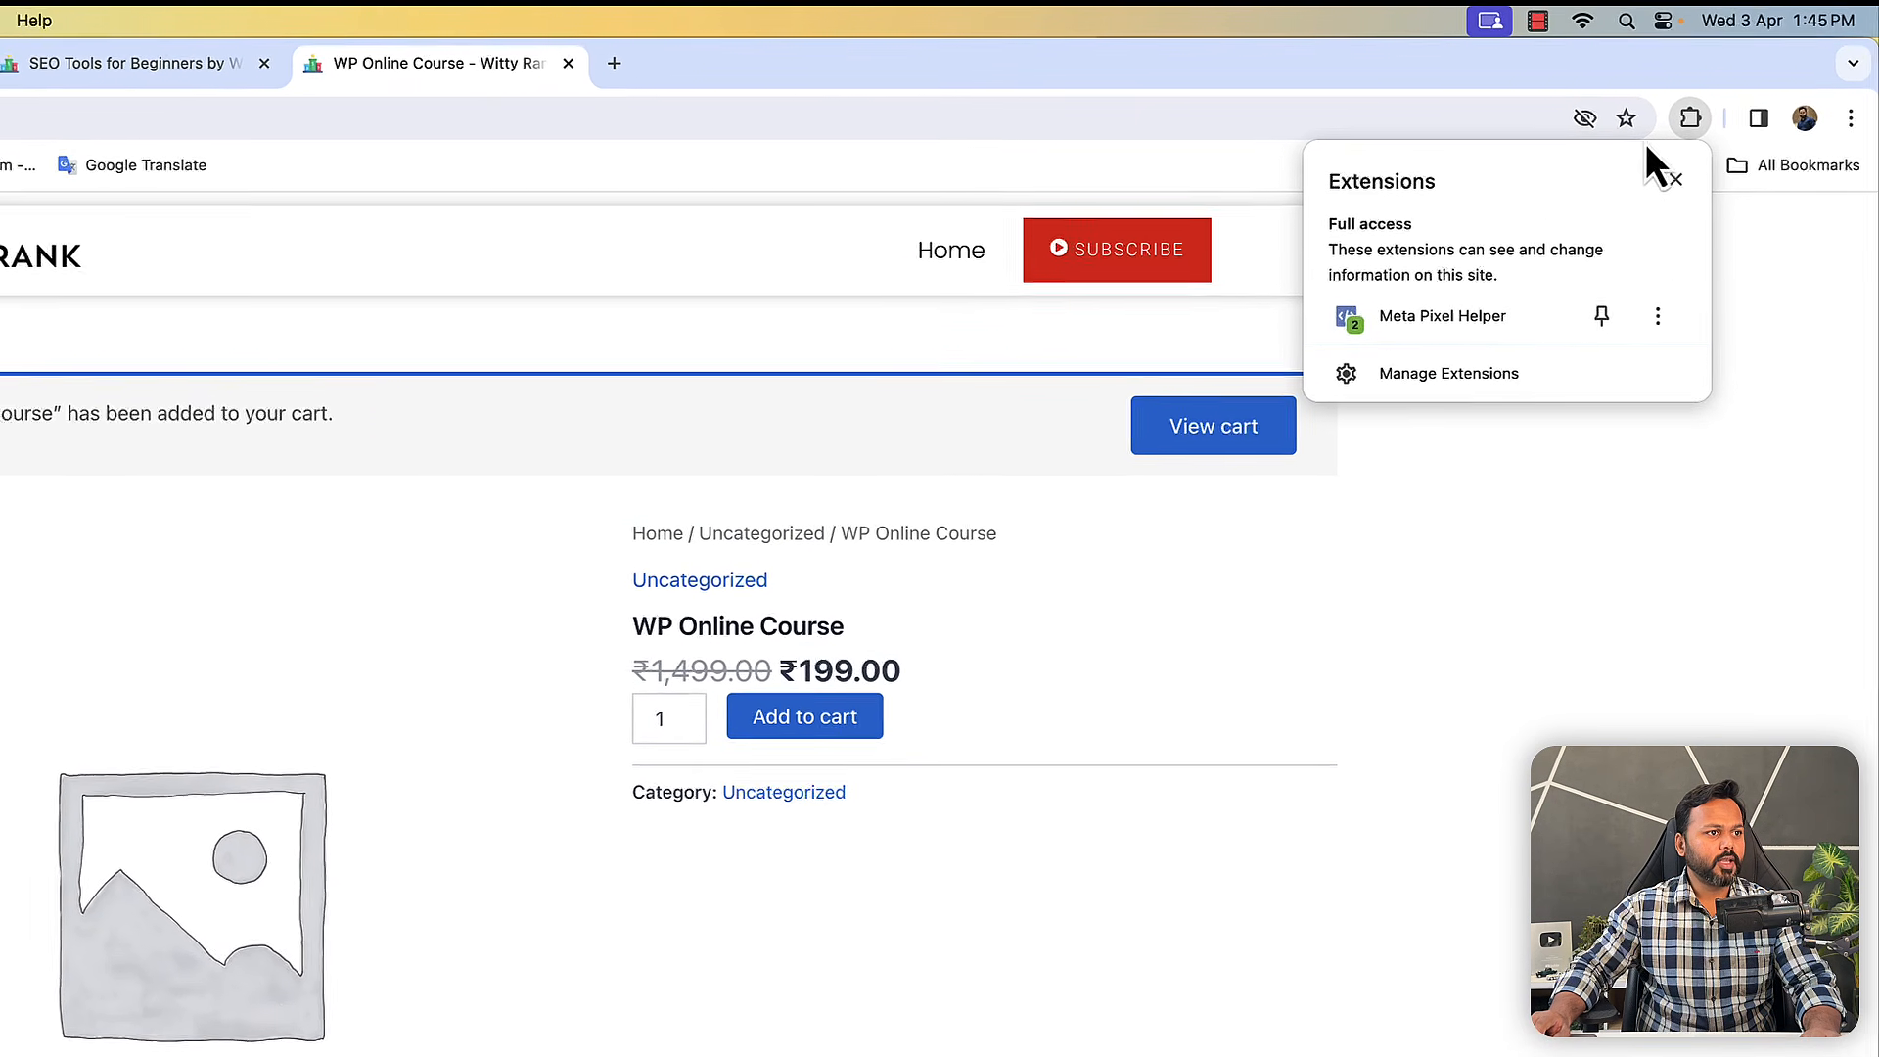
{"action": "left_click", "coordinate": [1360, 338]}
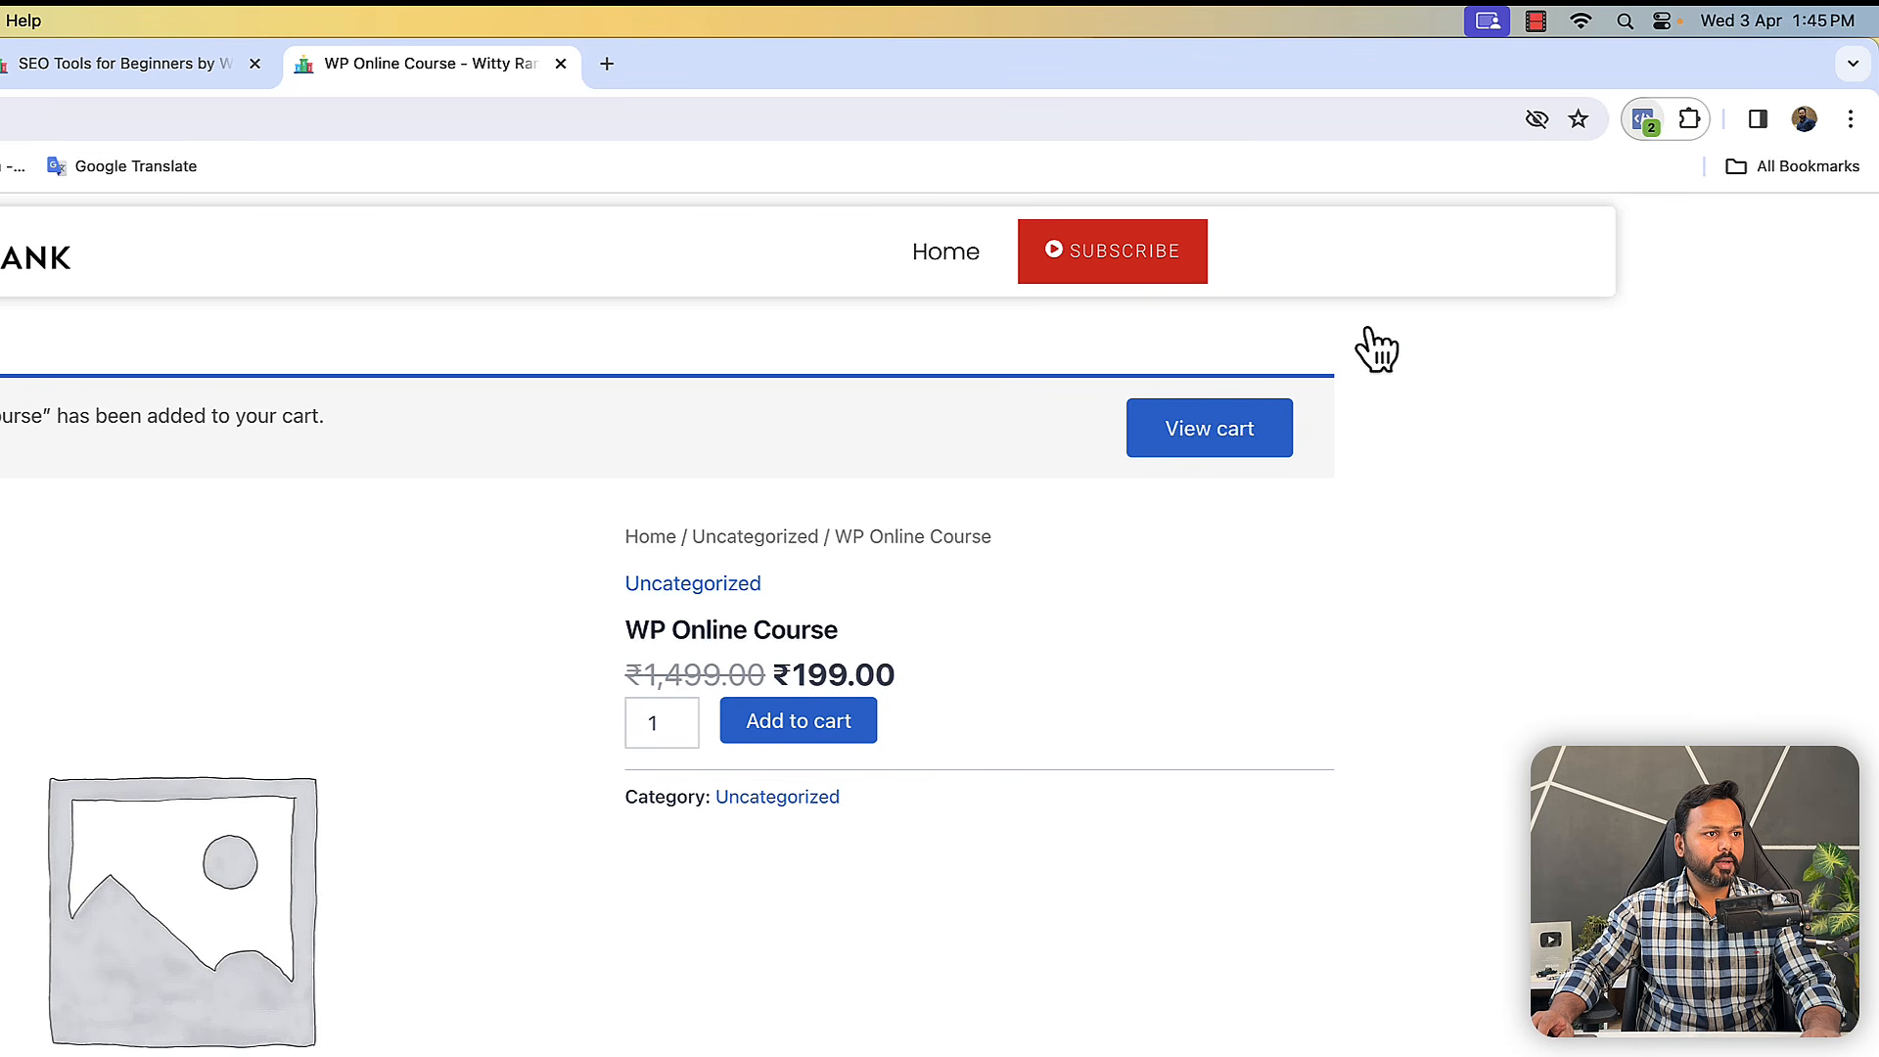
{"action": "left_click", "coordinate": [1174, 412]}
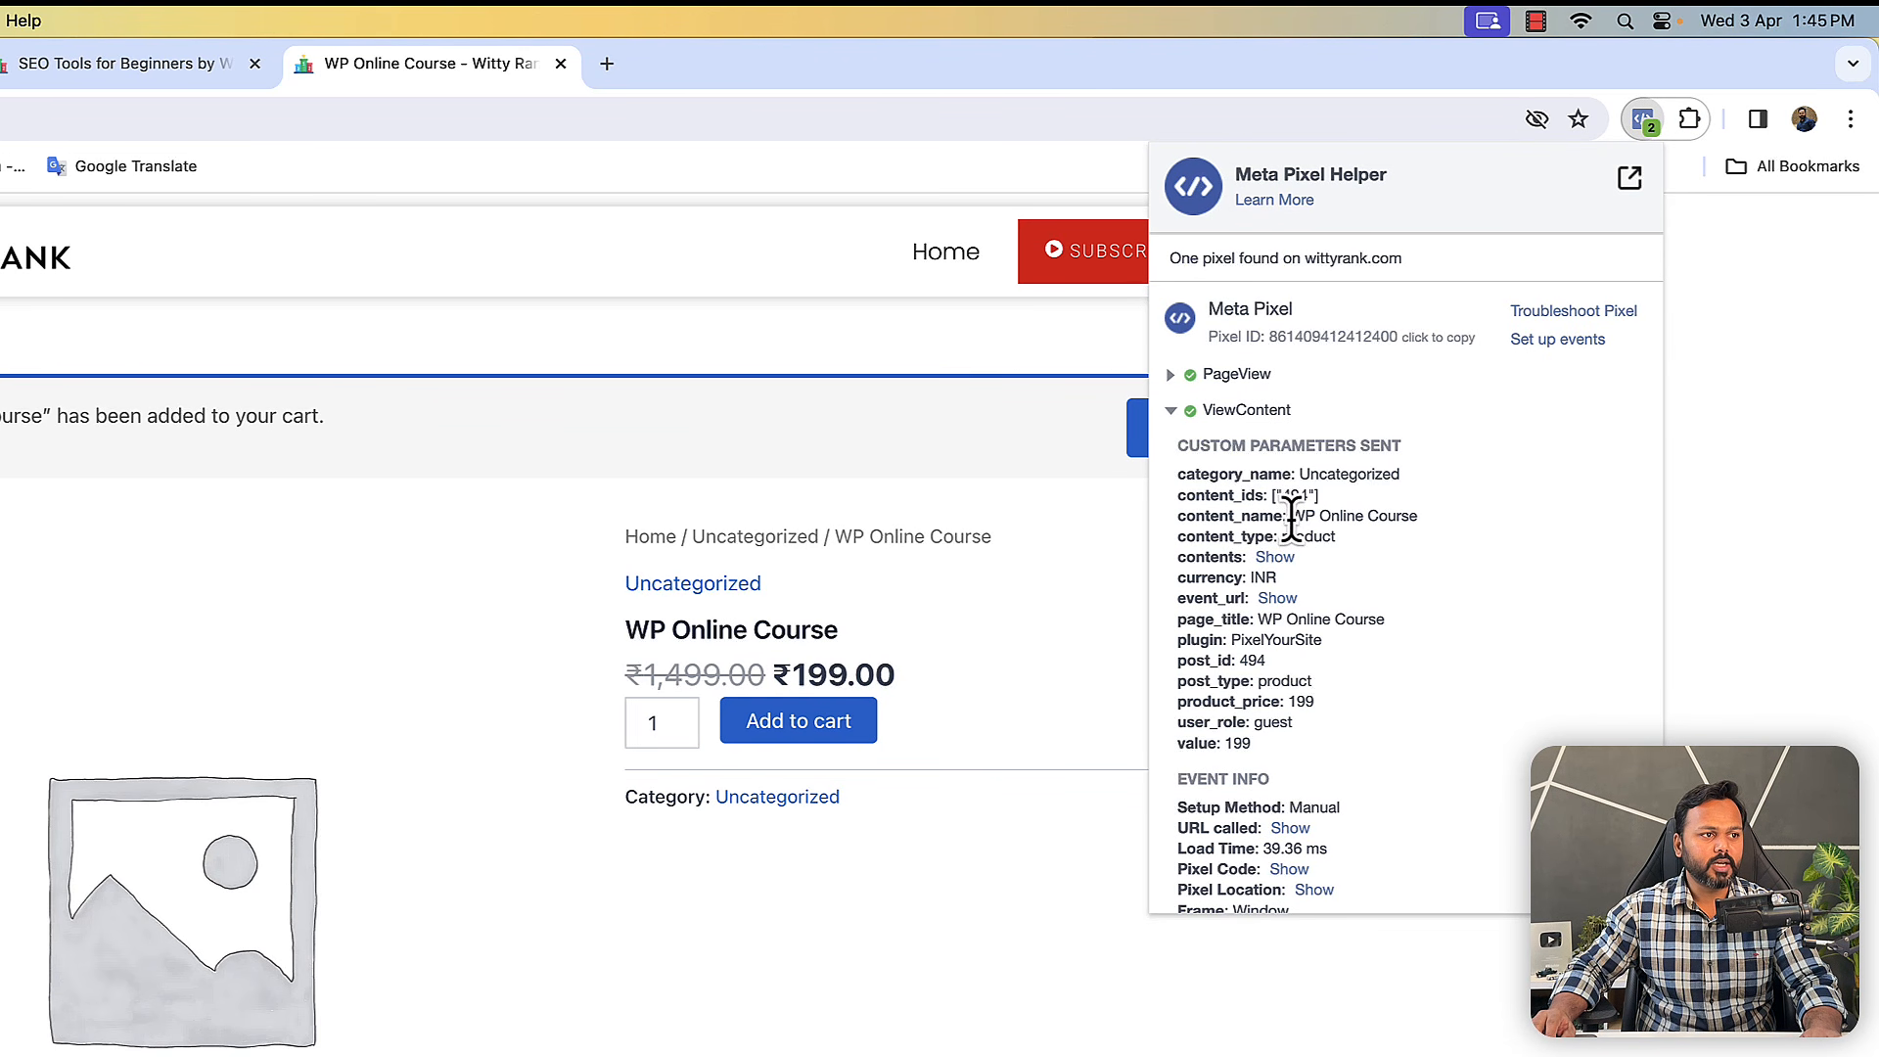
{"action": "left_click_drag", "start_coordinate": [1292, 516], "coordinate": [1417, 516]}
{"action": "left_click_drag", "start_coordinate": [1283, 536], "coordinate": [1317, 536]}
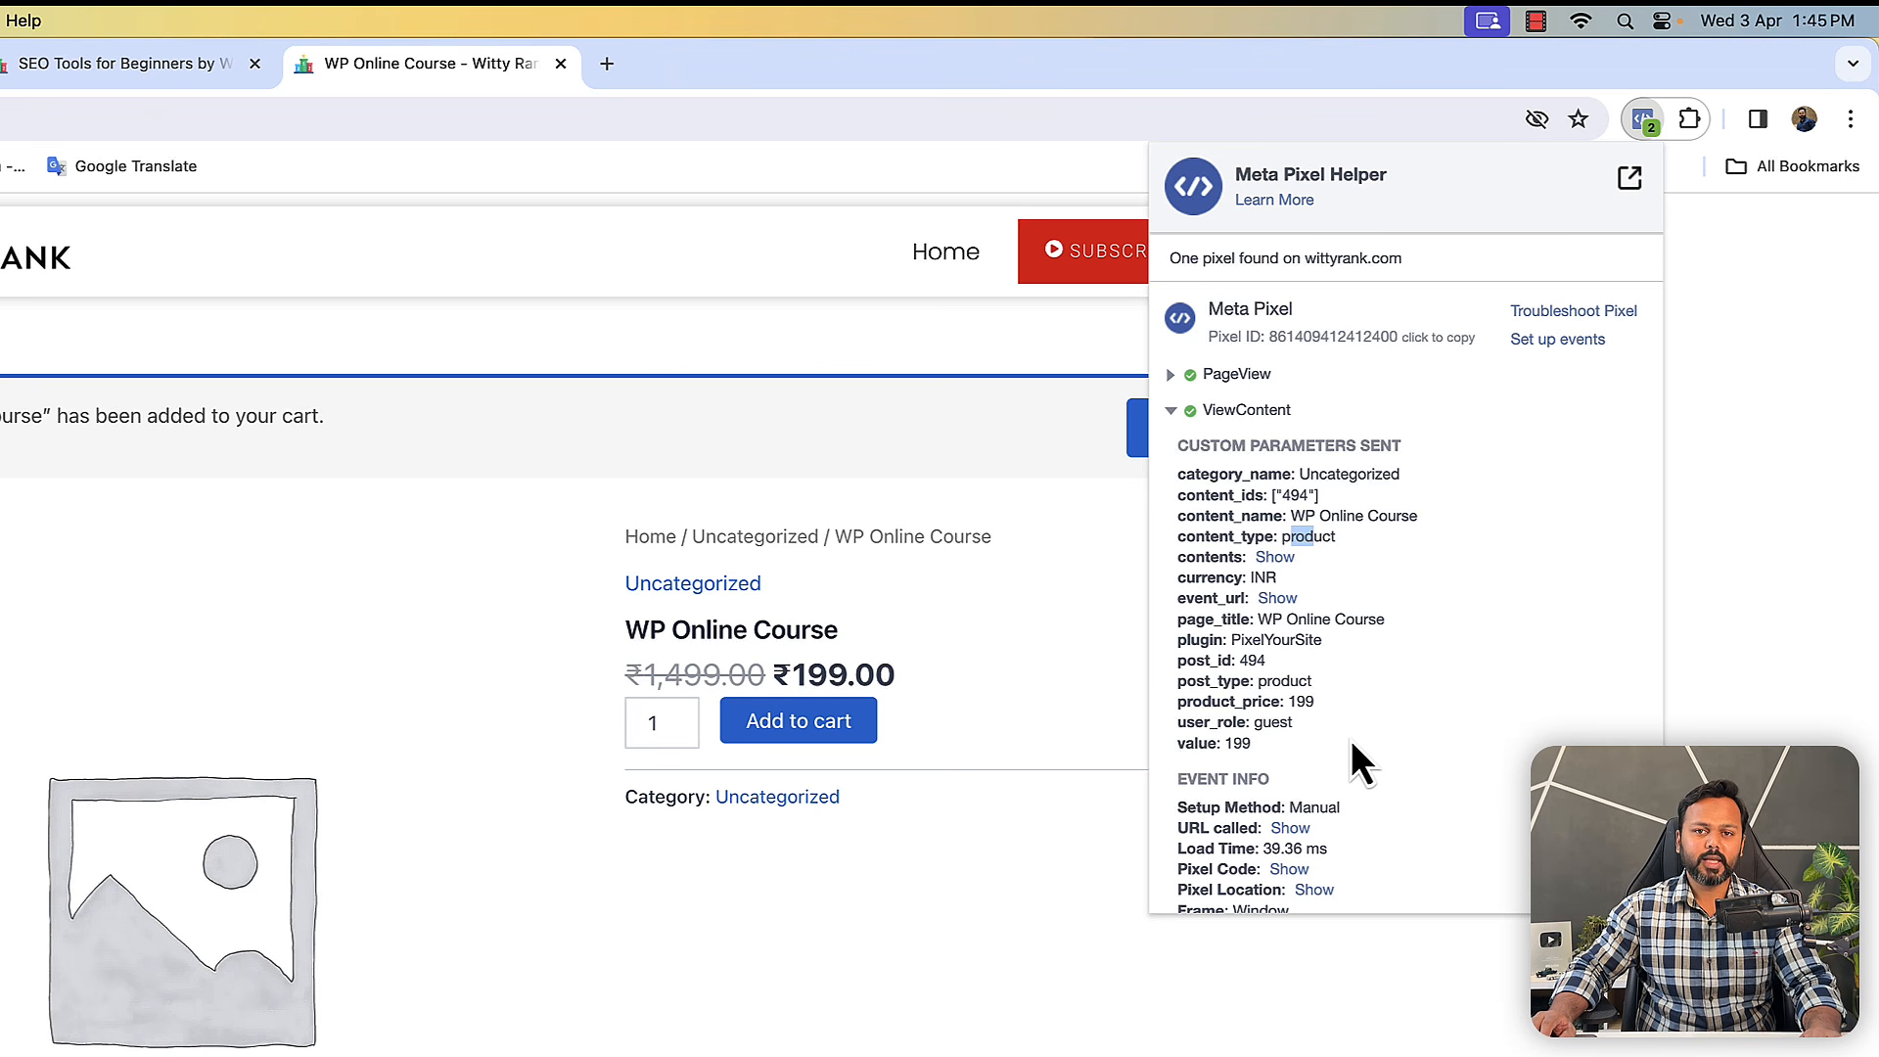
{"action": "left_click", "coordinate": [1770, 653]}
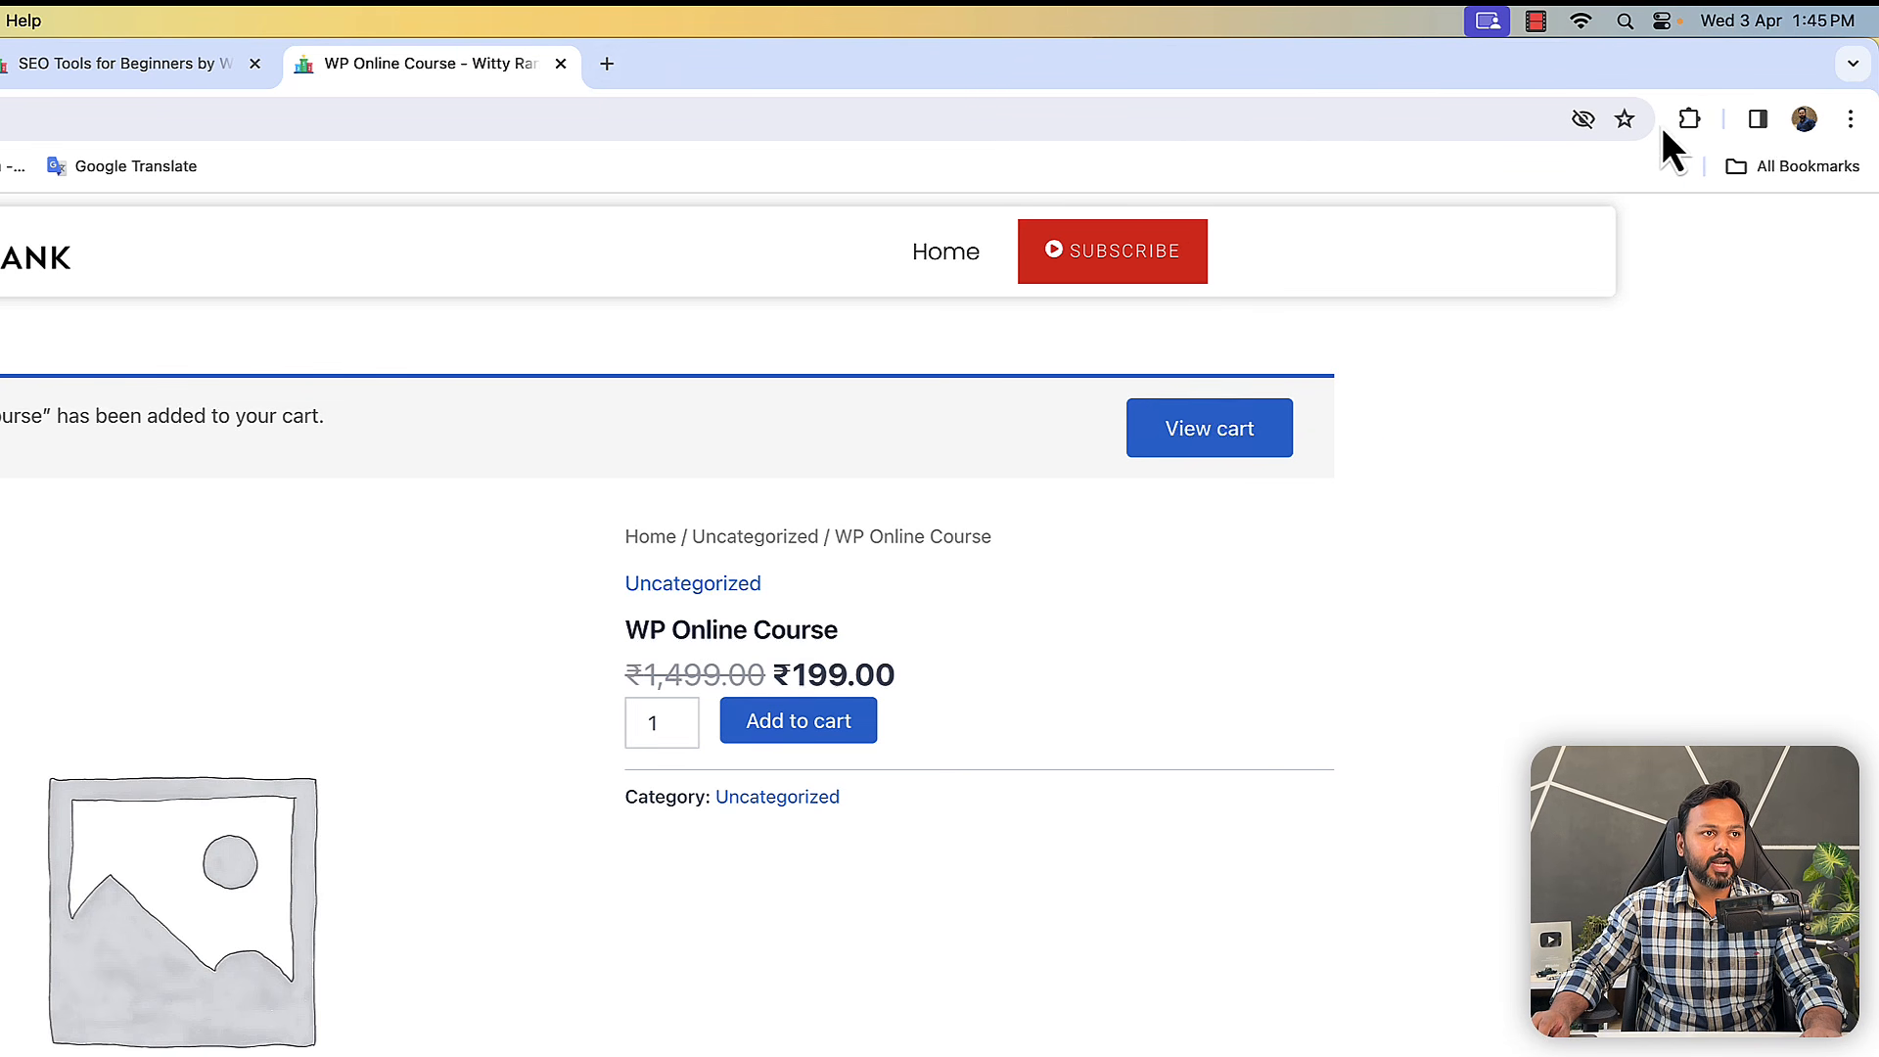
{"action": "left_click", "coordinate": [1687, 120]}
{"action": "left_click", "coordinate": [1360, 323]}
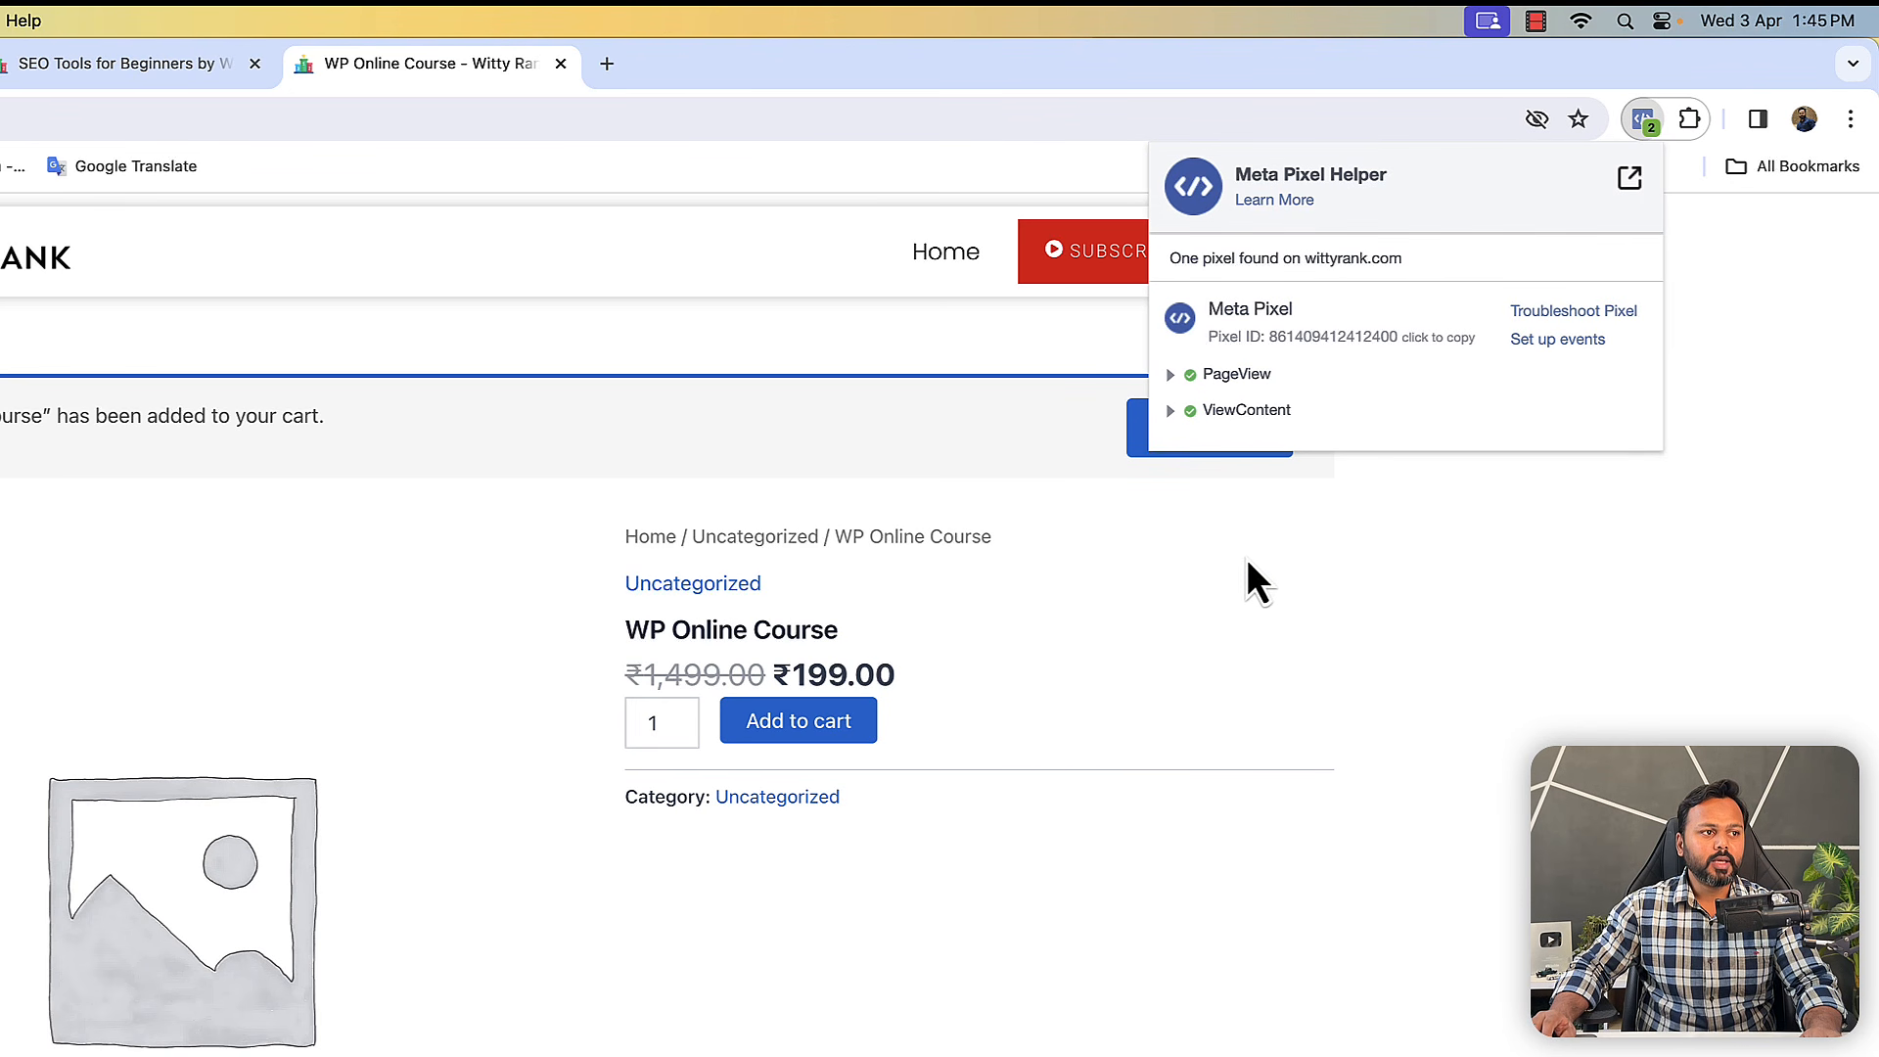
{"action": "left_click", "coordinate": [1177, 411]}
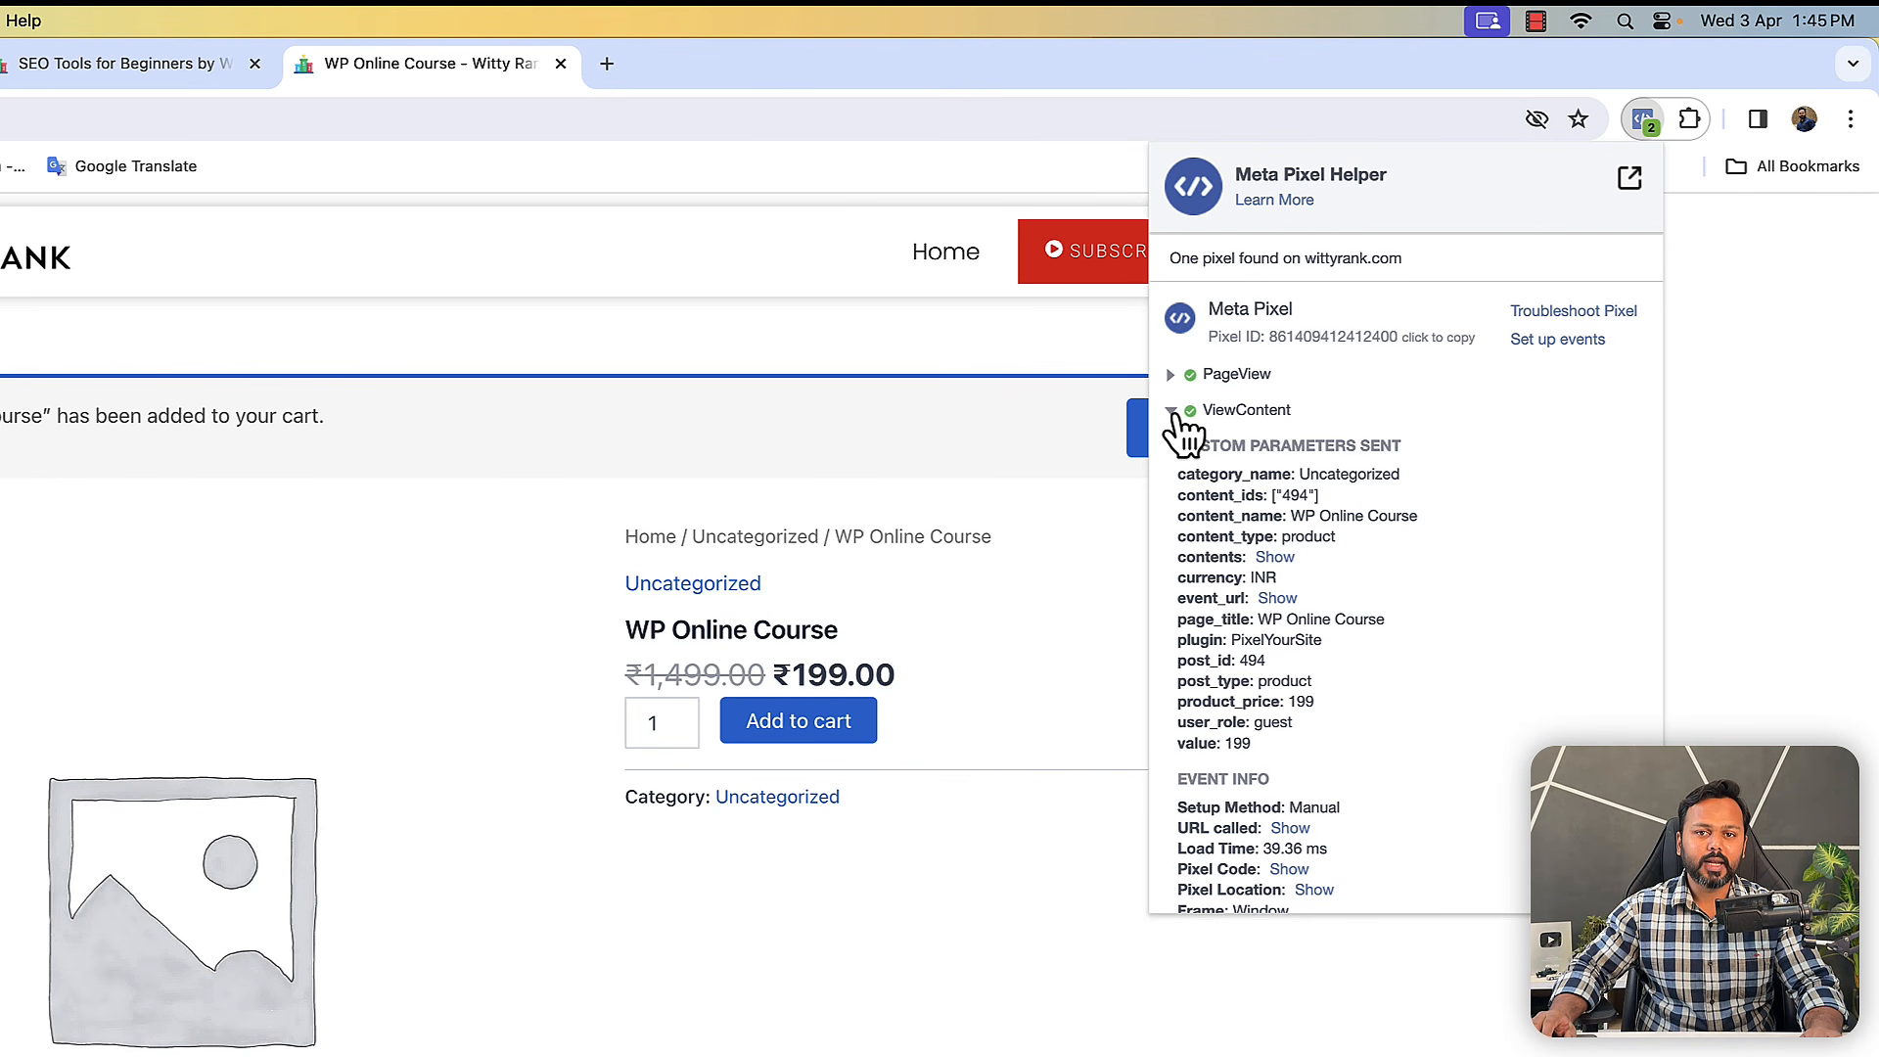
{"action": "left_click", "coordinate": [763, 965]}
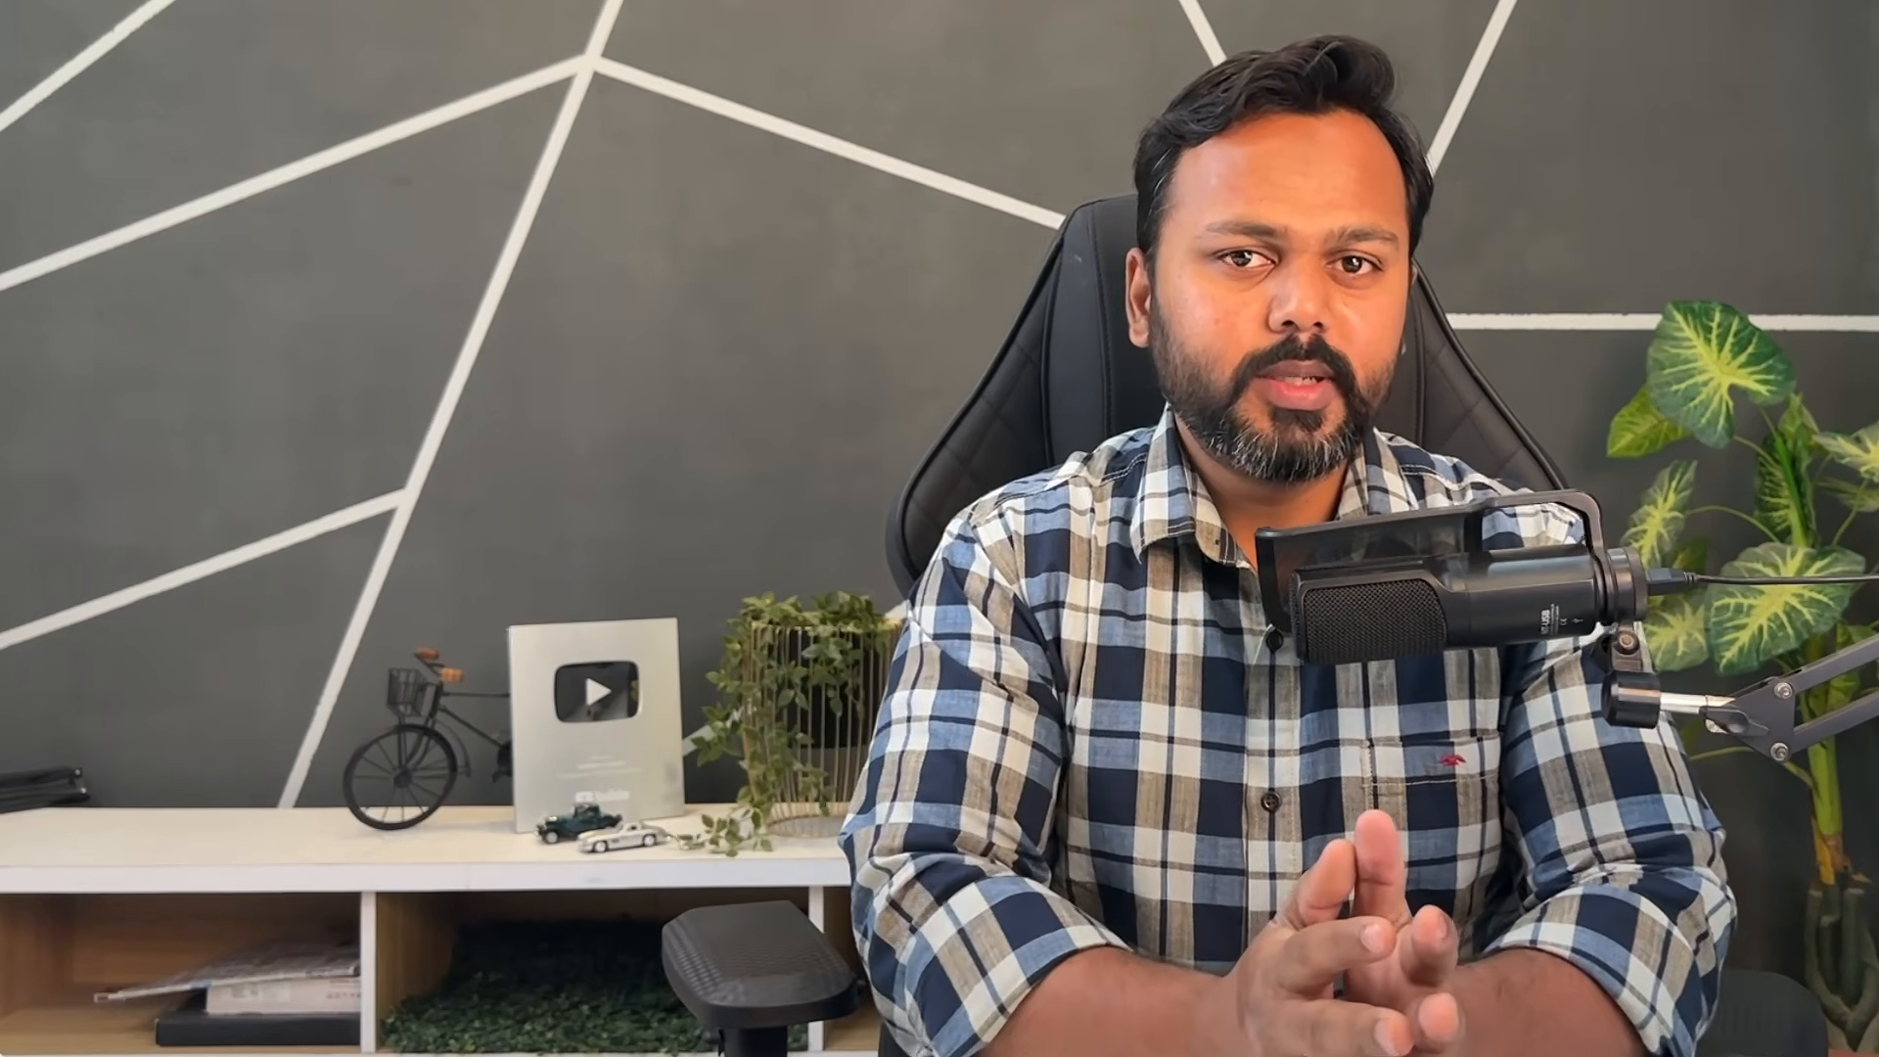